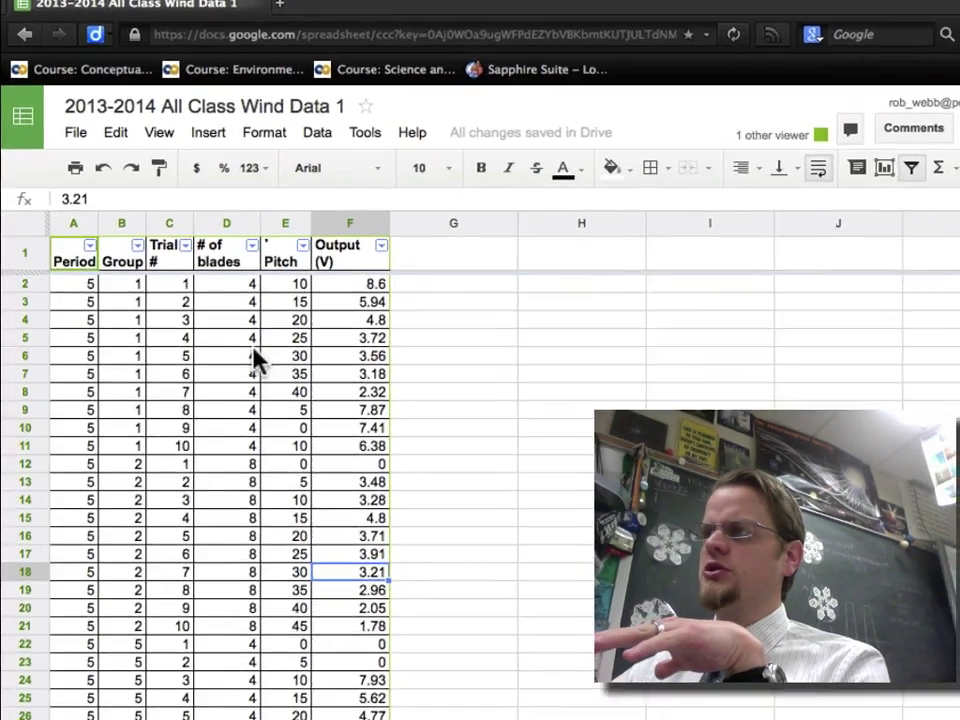
Step: Make a copy of the wind data spreadsheet named with the group's two surnames plus '_Wind_Data'
scroll(234, 341, down, 5)
scroll(357, 393, down, 20)
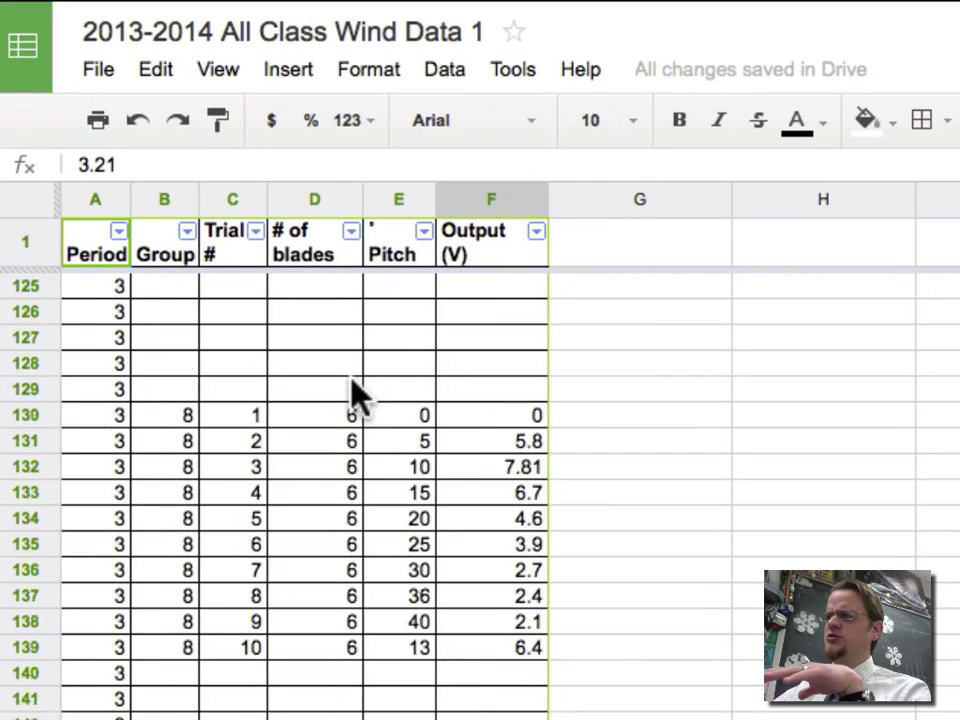
scroll(357, 394, down, 4)
scroll(355, 390, down, 8)
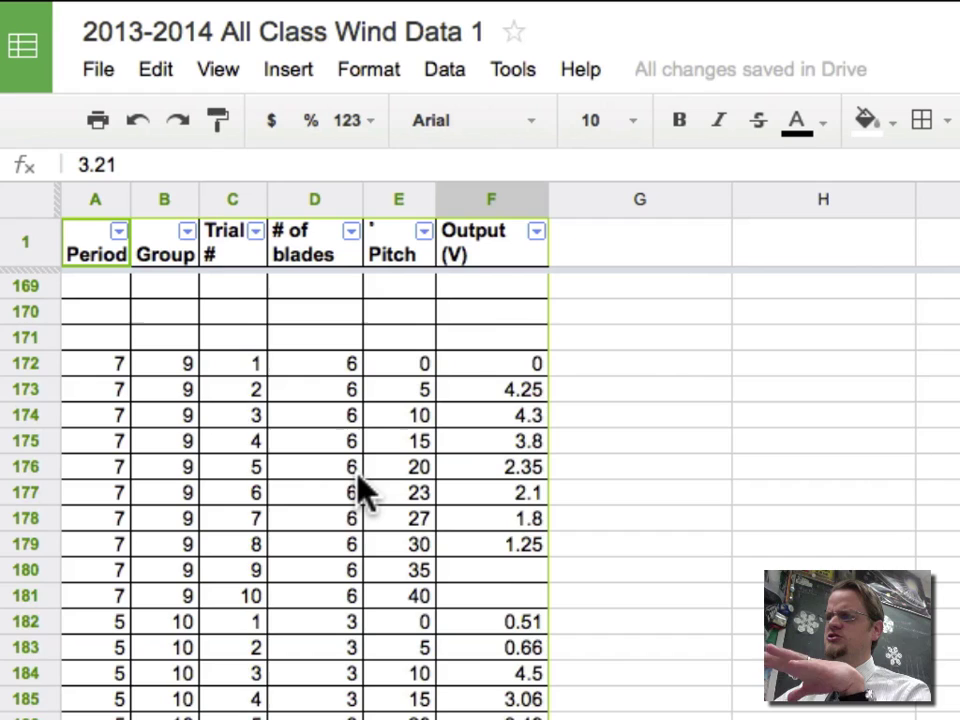
scroll(358, 476, up, 20)
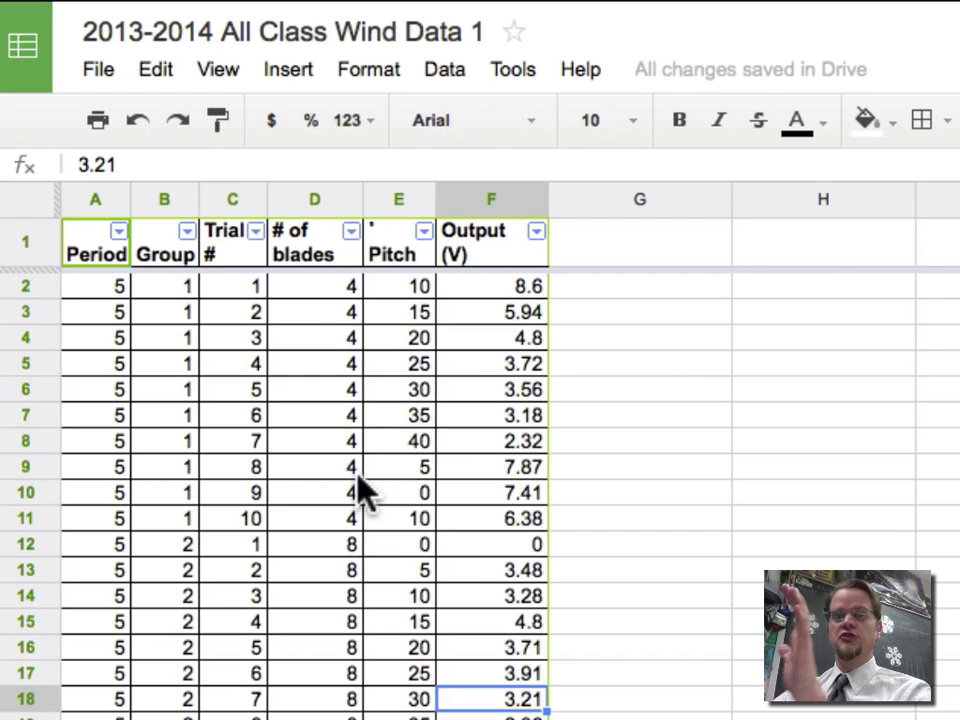
click(104, 70)
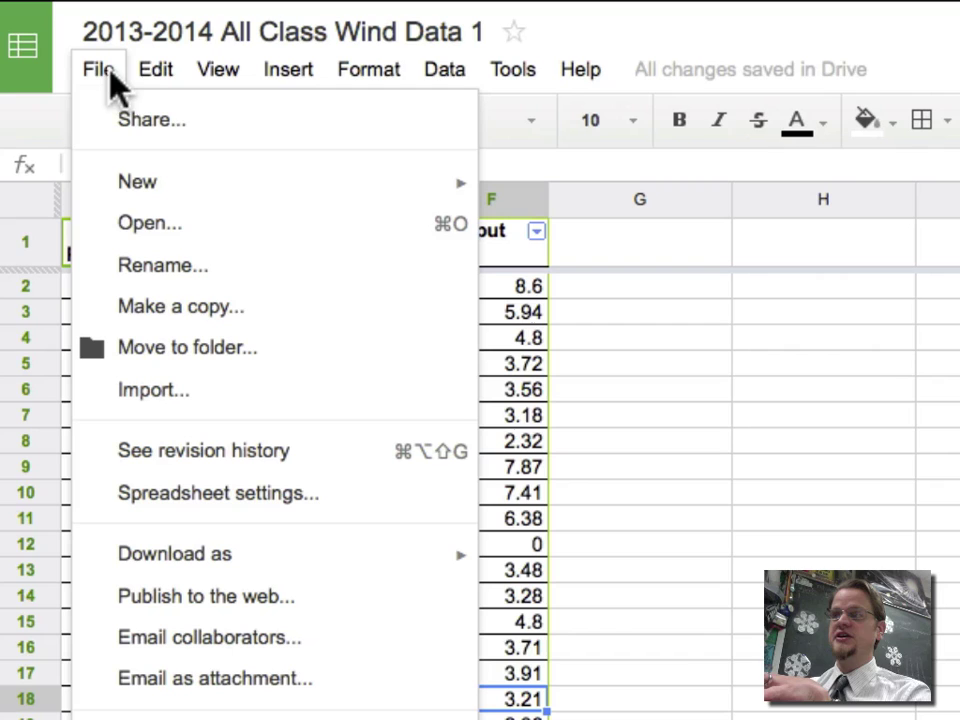
click(166, 300)
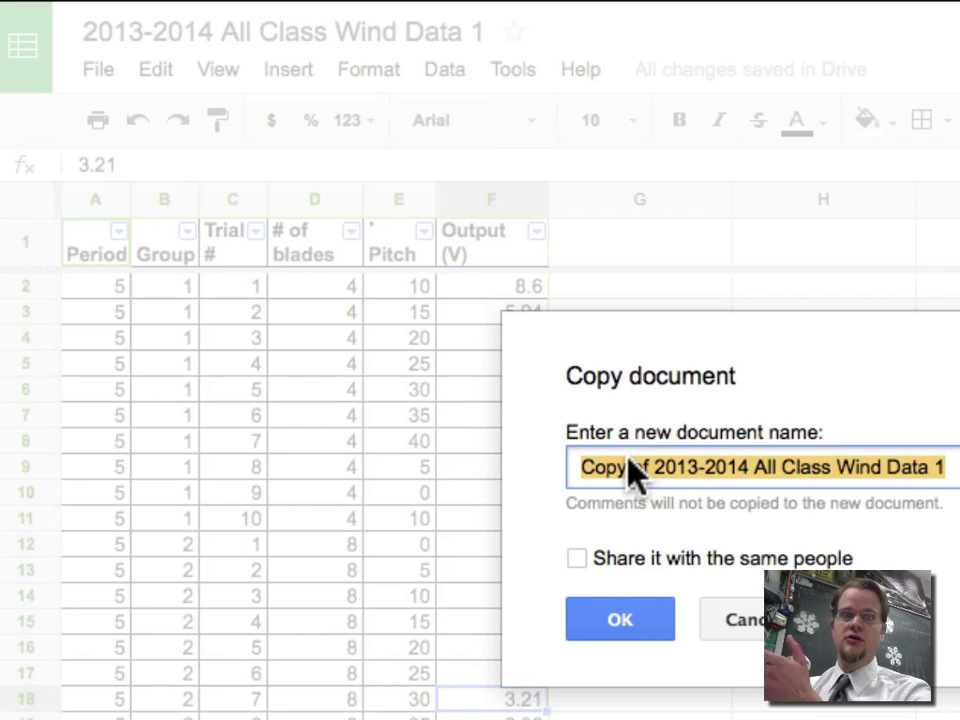
text(Webb_)
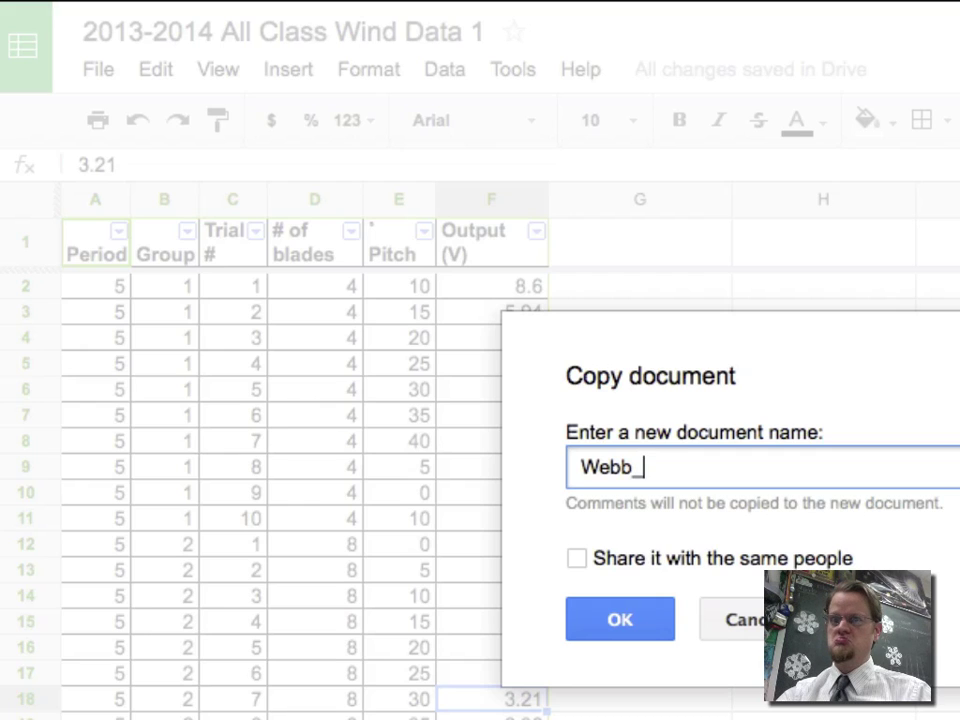
text(Vigilante)
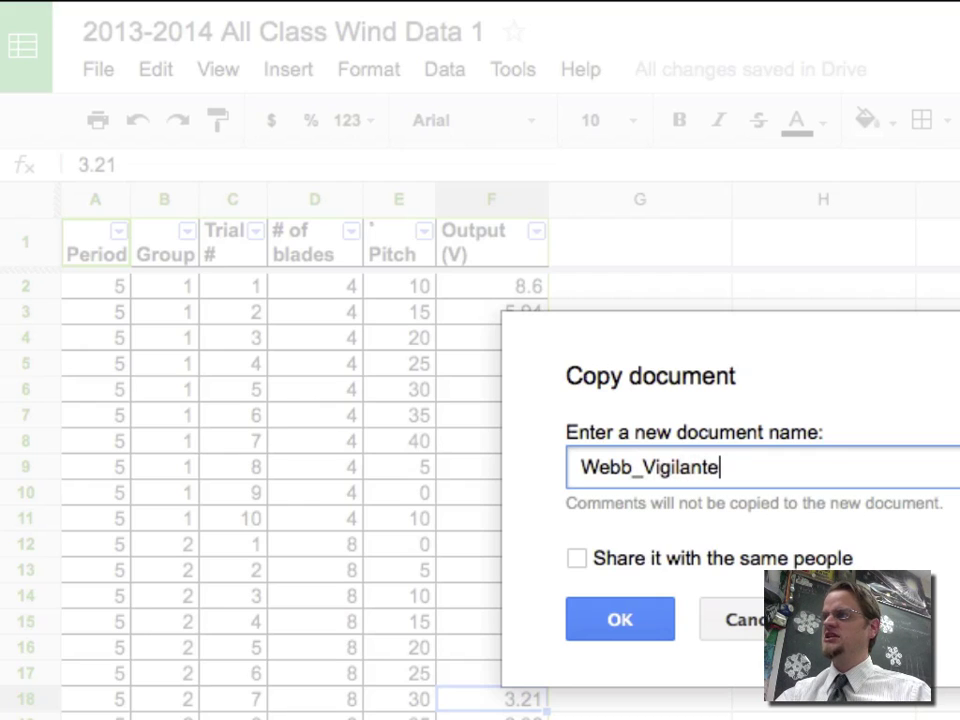
text(_)
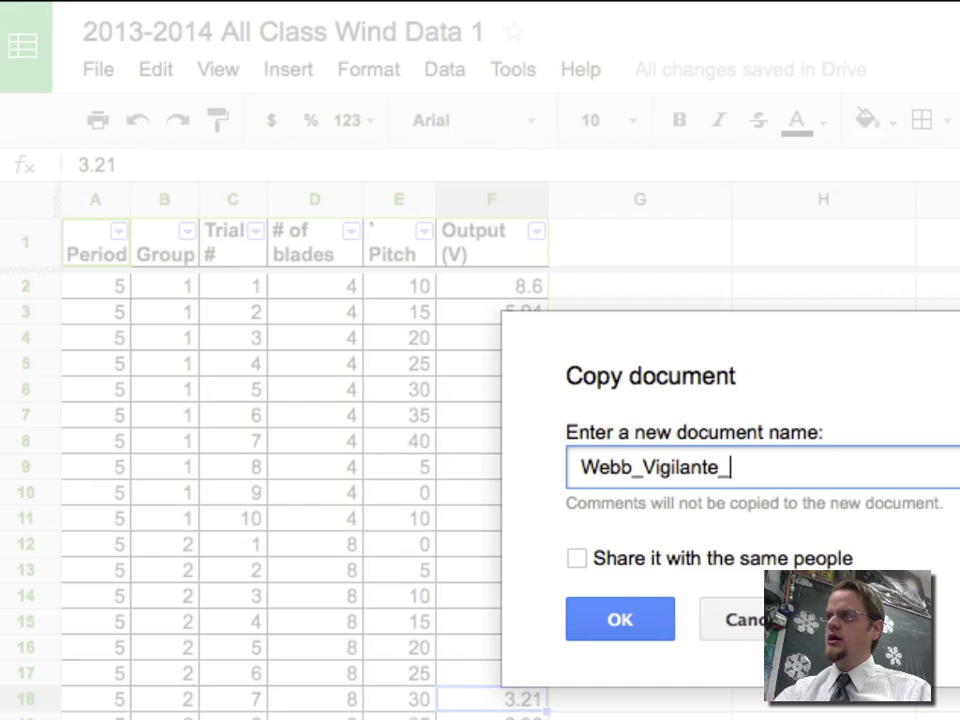
text(Wind_Data)
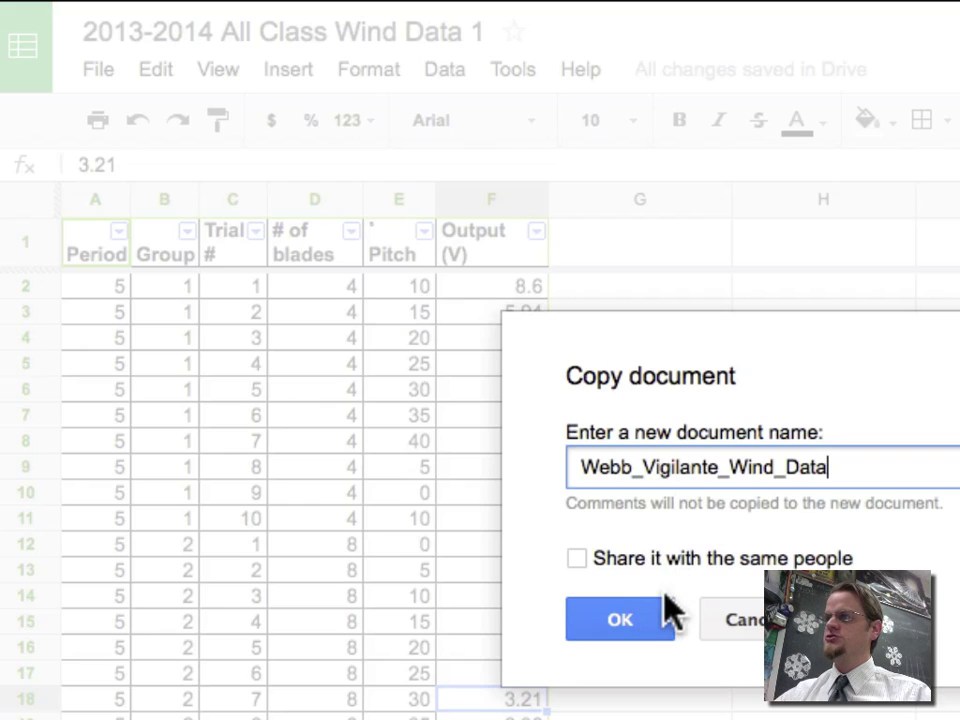
click(652, 622)
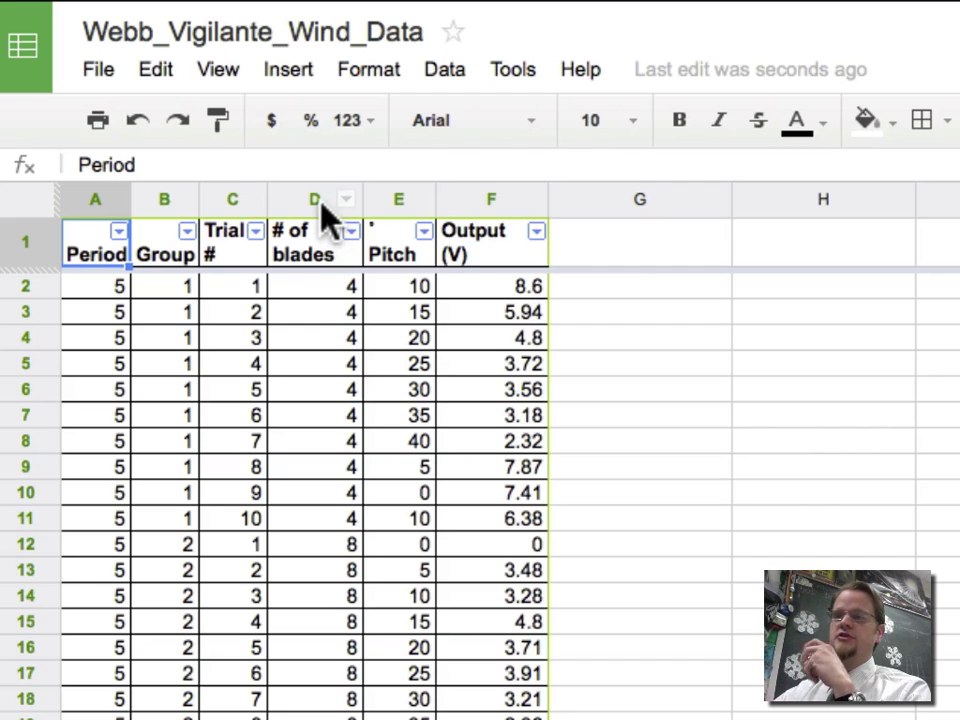
Step: Review the # of blades, Pitch and Output (V) columns and select the first seven four-blade rows
click(315, 197)
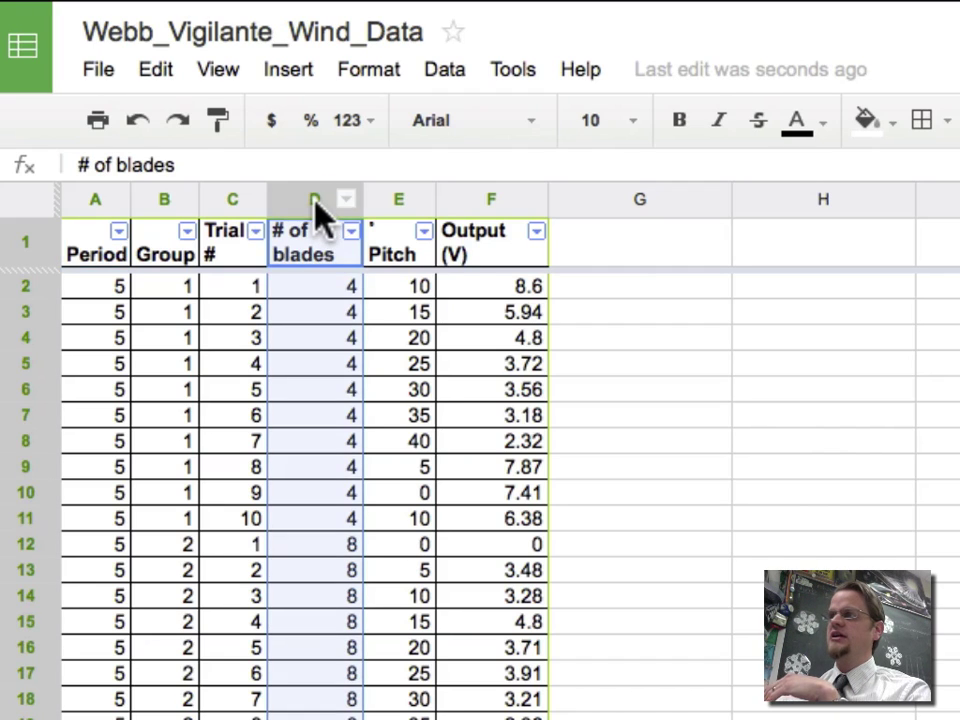
click(461, 197)
click(390, 198)
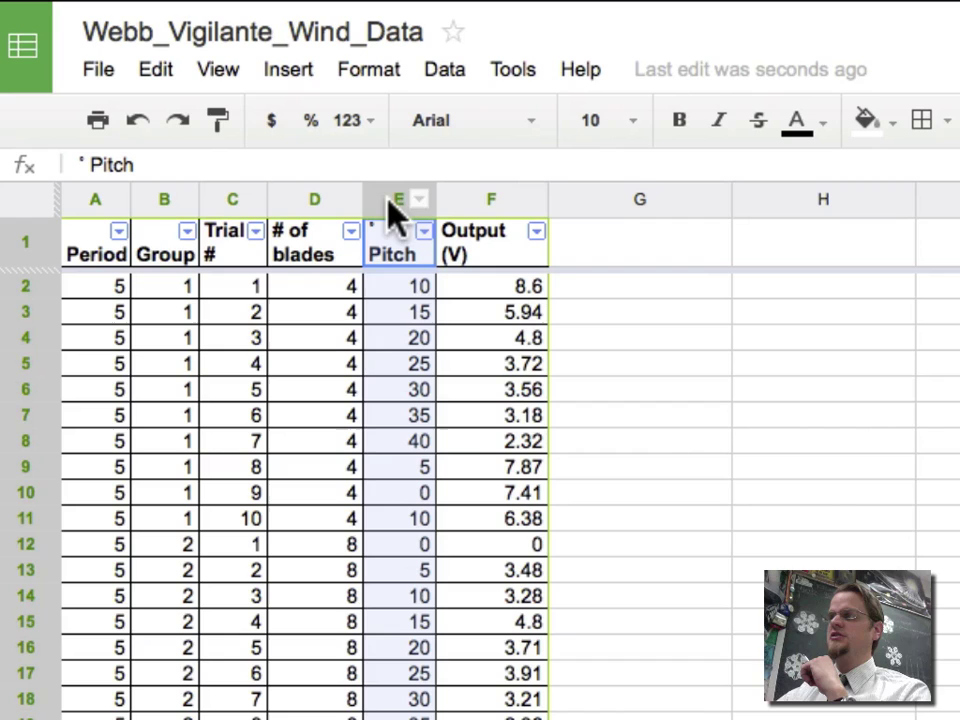
click(476, 198)
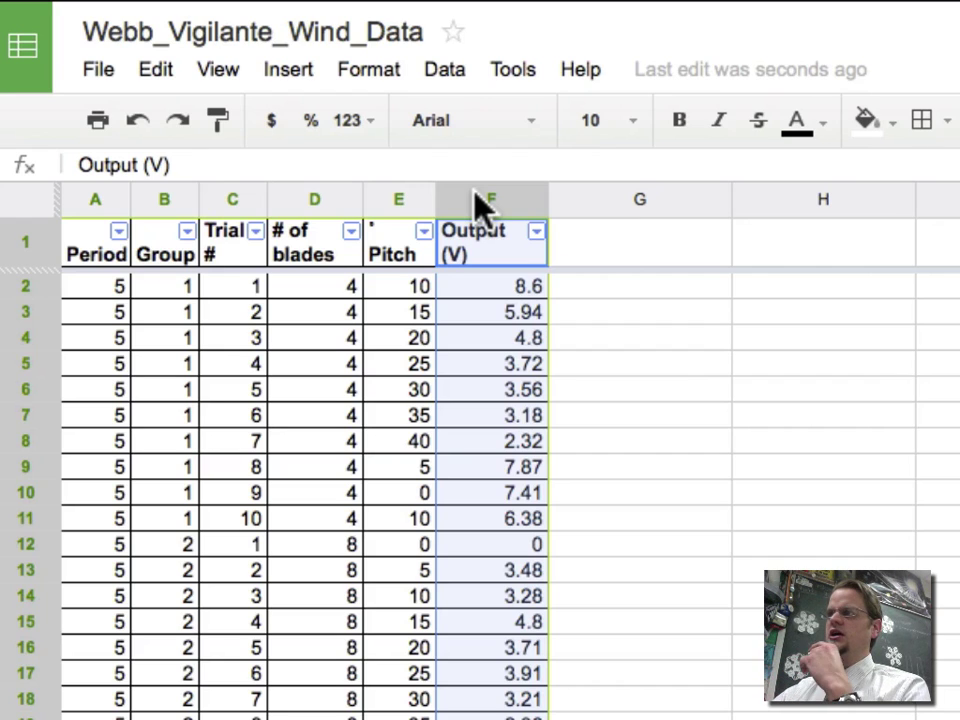
click(322, 210)
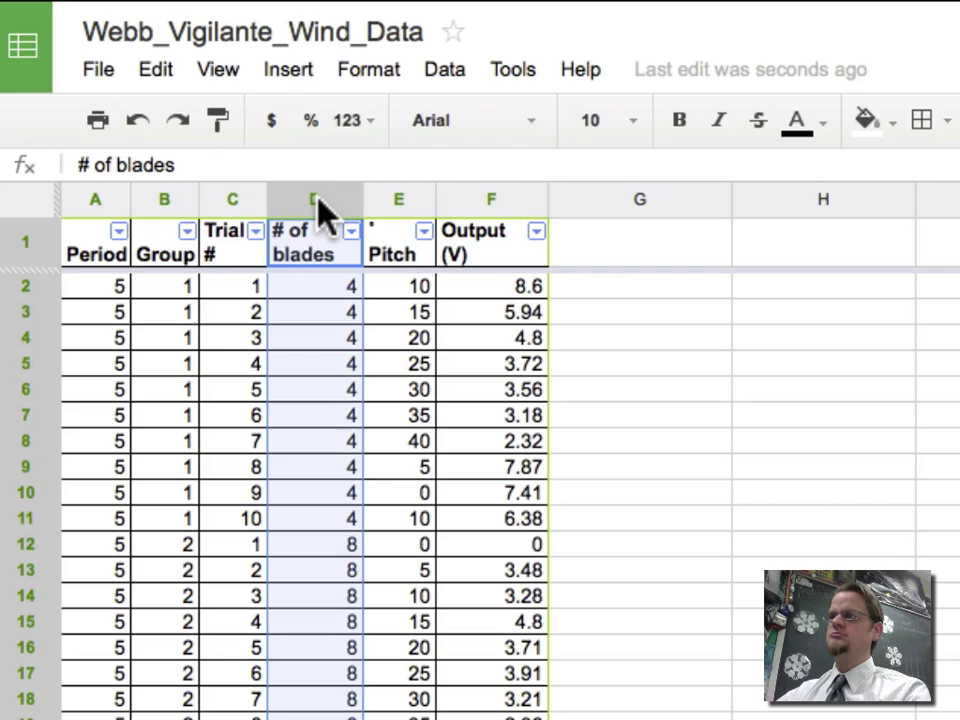
click(400, 203)
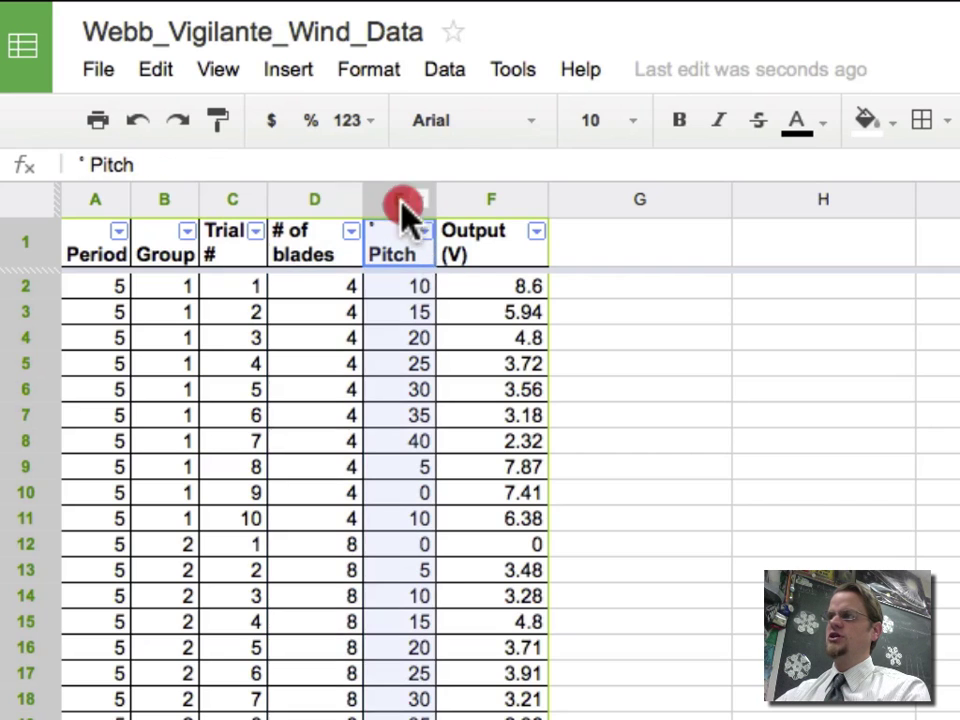
drag(97, 288, 504, 448)
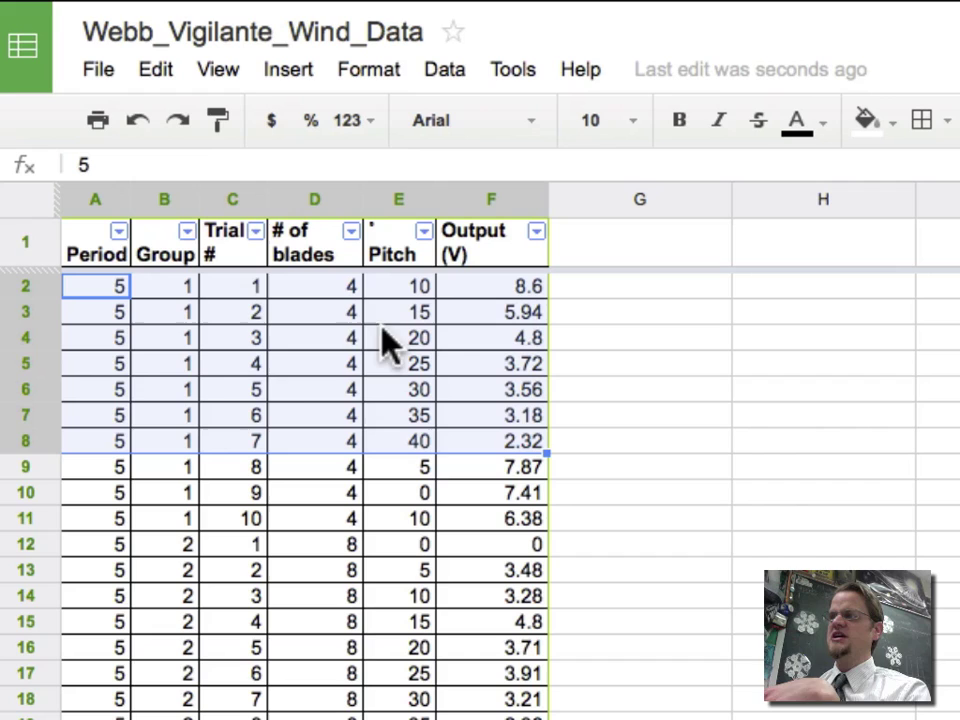
scroll(306, 401, right, 5)
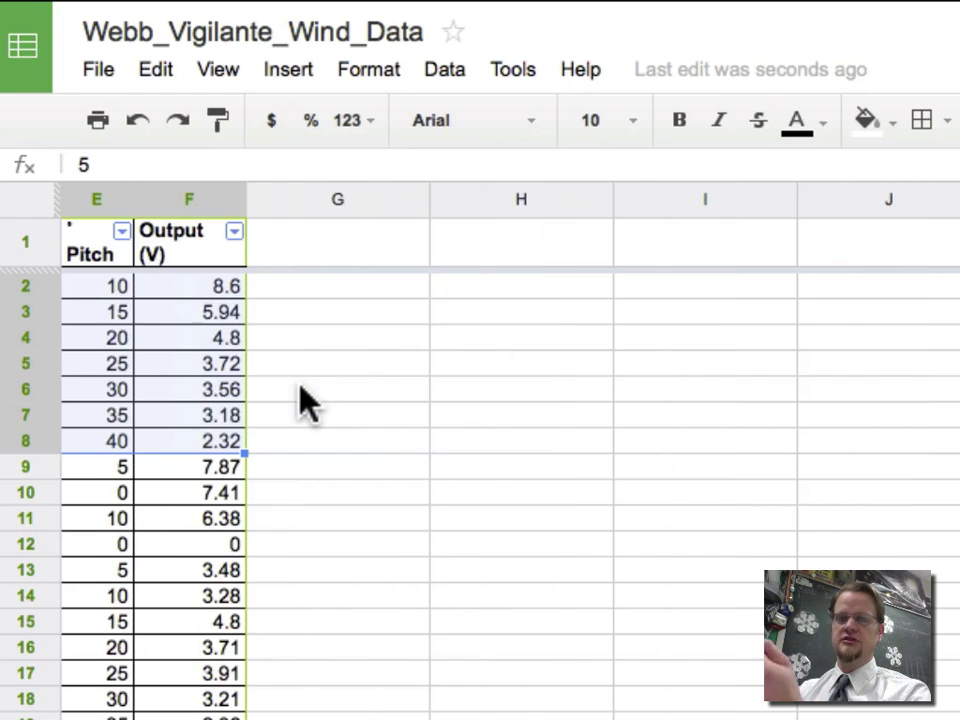
scroll(283, 386, left, 5)
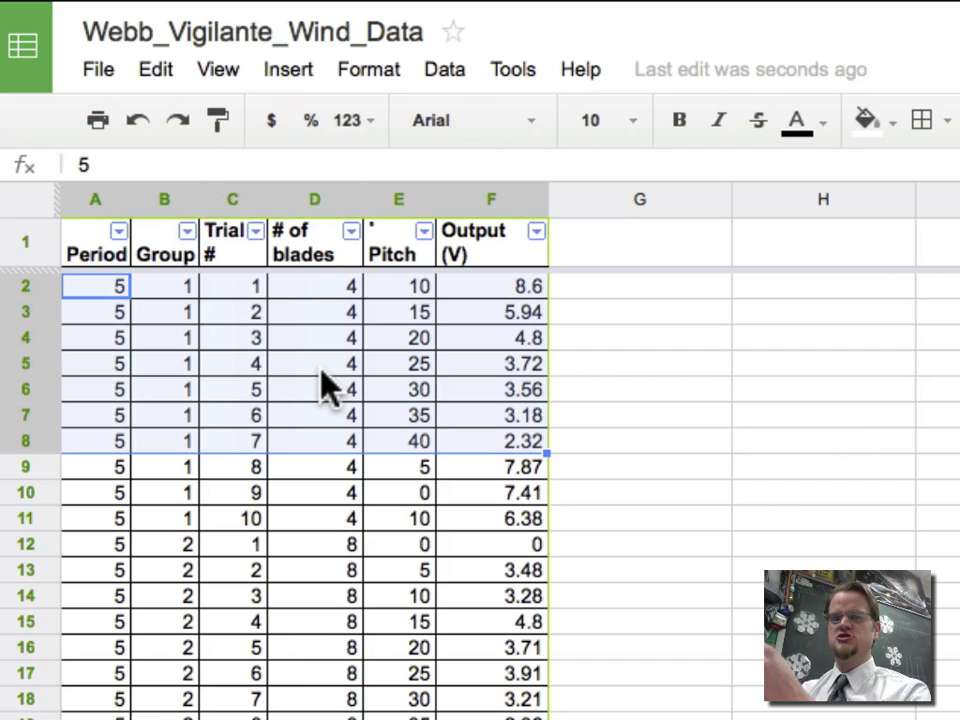
Step: Clear the selection and apply a filter to columns Period through Output (V)
click(396, 356)
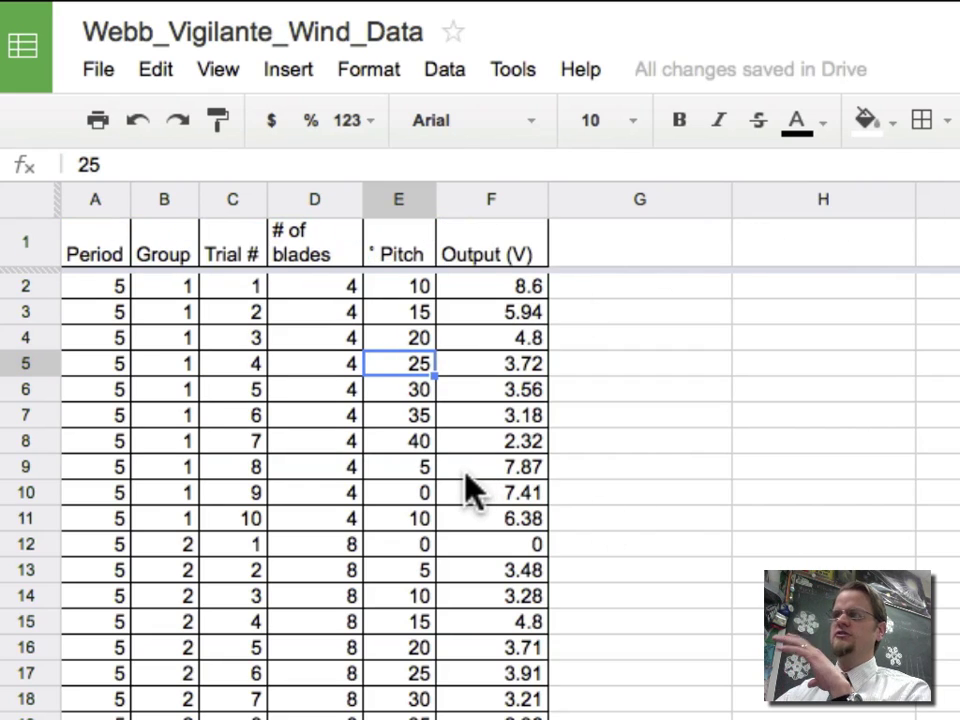
scroll(229, 343, down, 18)
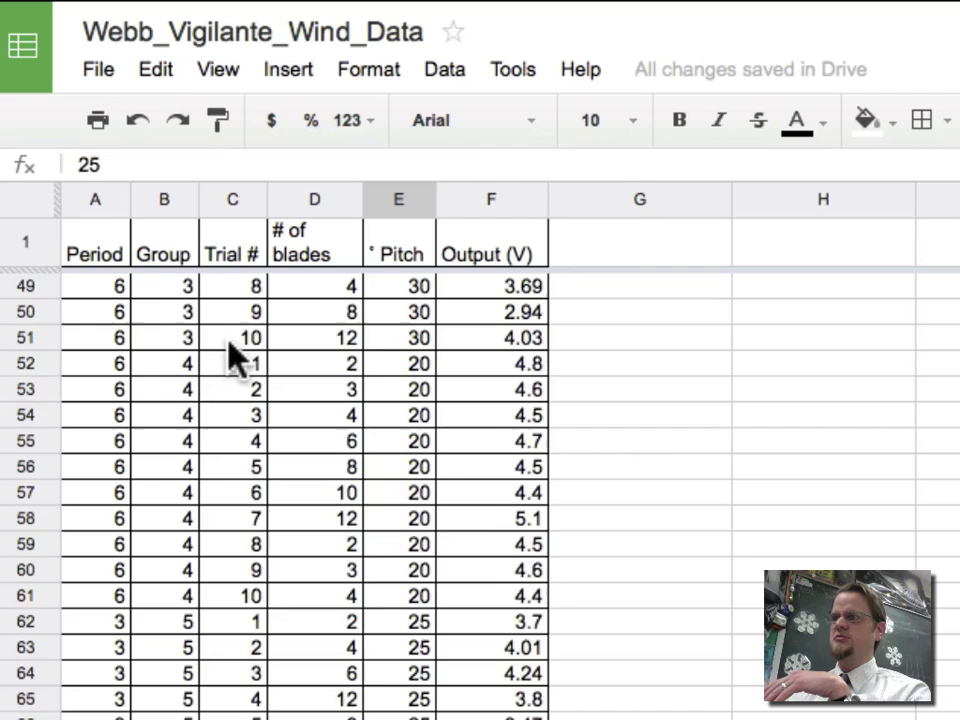
scroll(229, 355, down, 5)
scroll(229, 355, up, 9)
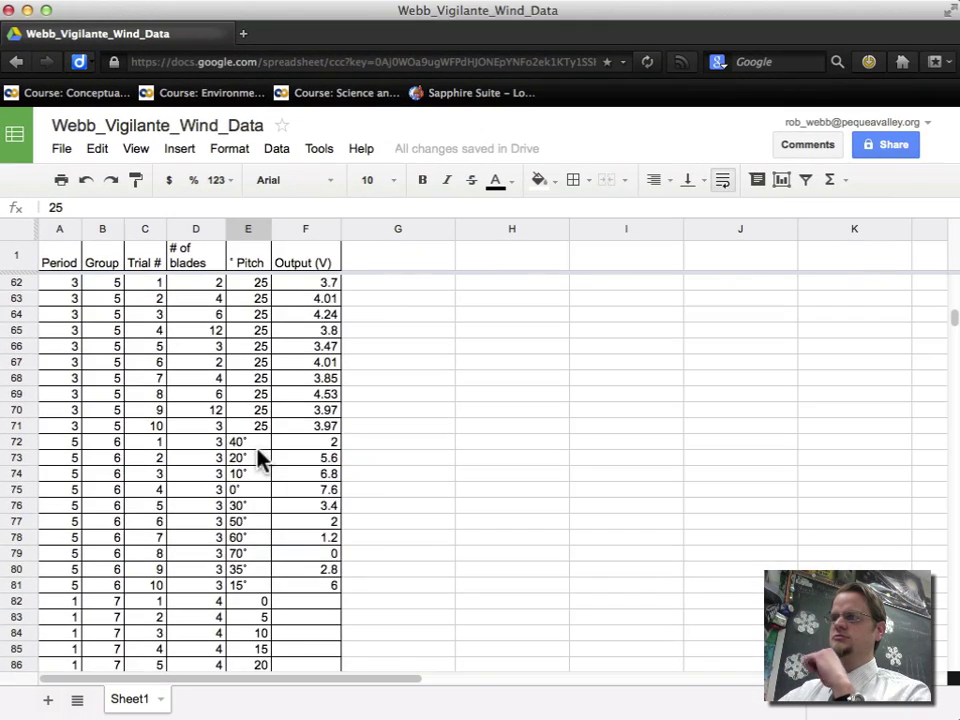
scroll(414, 530, up, 15)
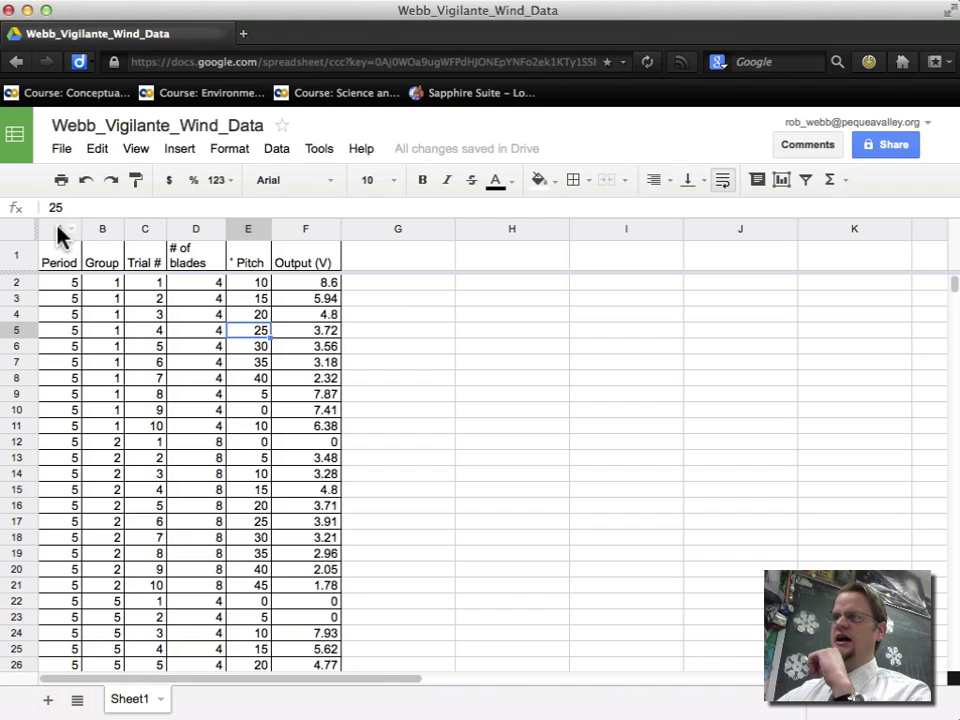
drag(57, 236, 302, 240)
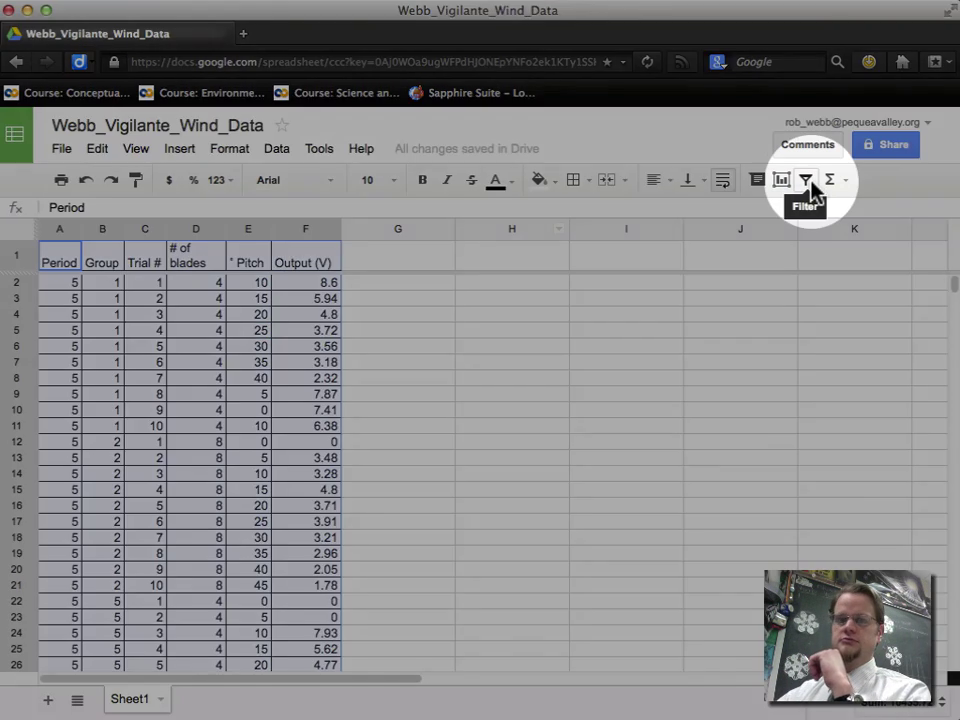
click(808, 182)
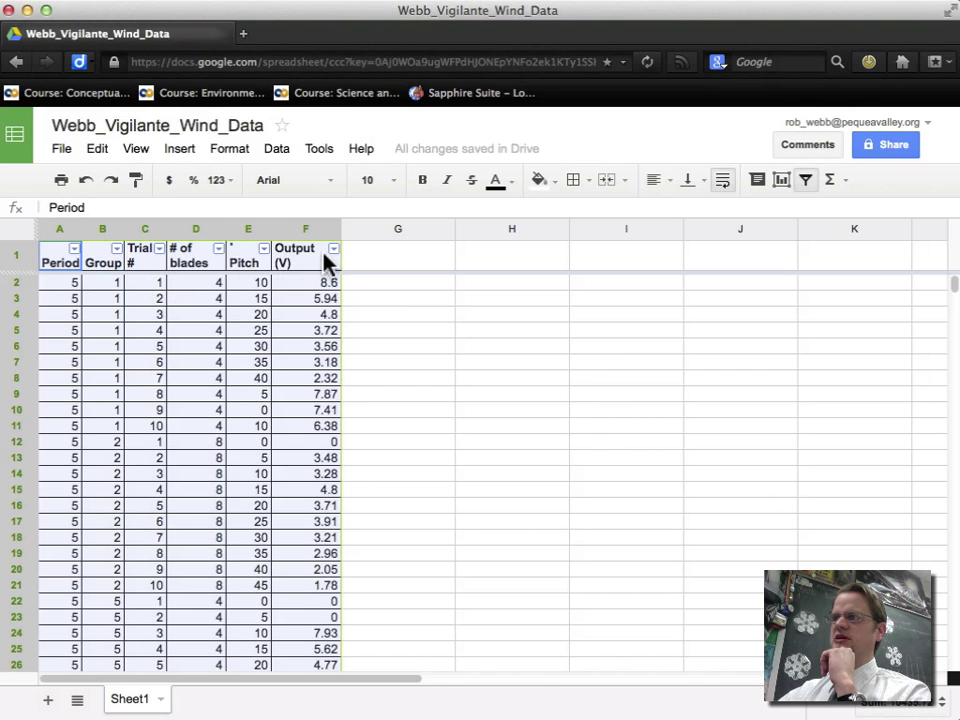
Step: Sort all the rows by Group in ascending order
click(117, 251)
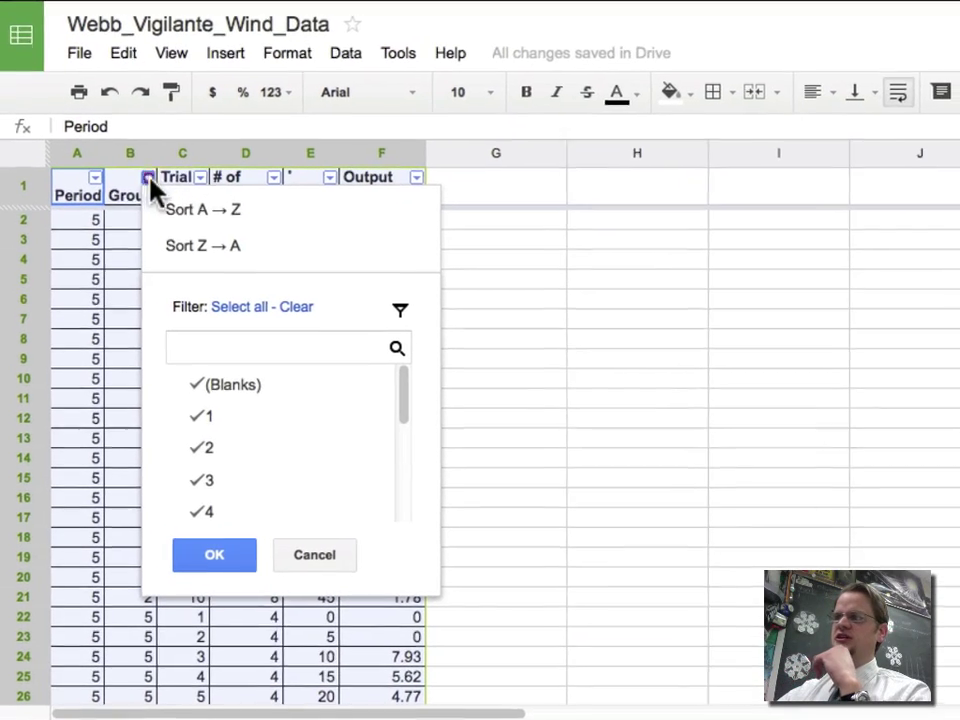
click(216, 205)
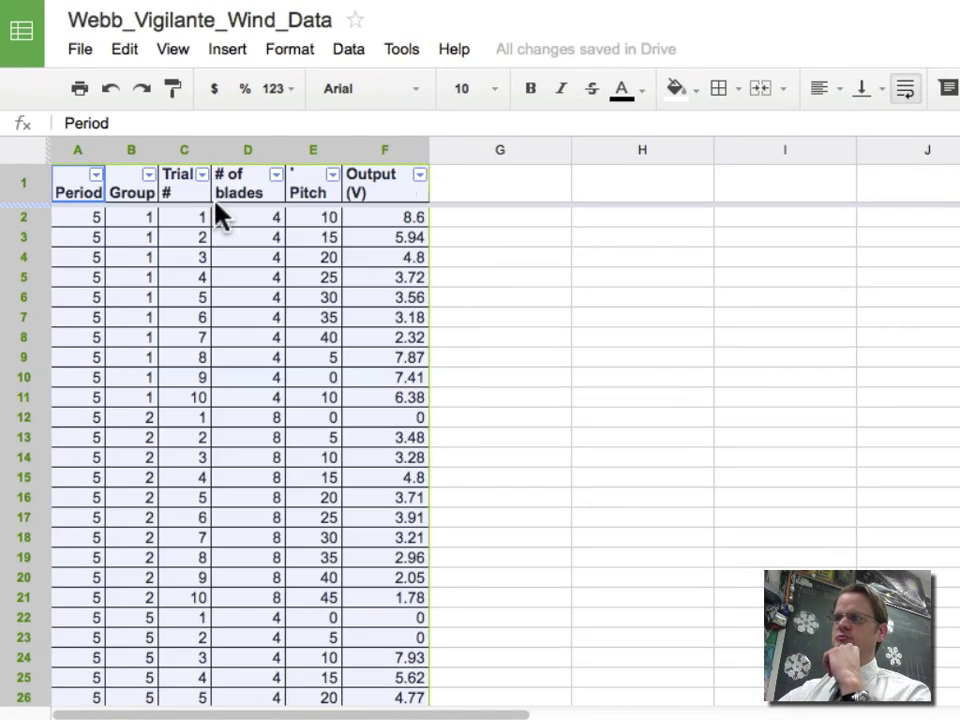
scroll(155, 283, down, 15)
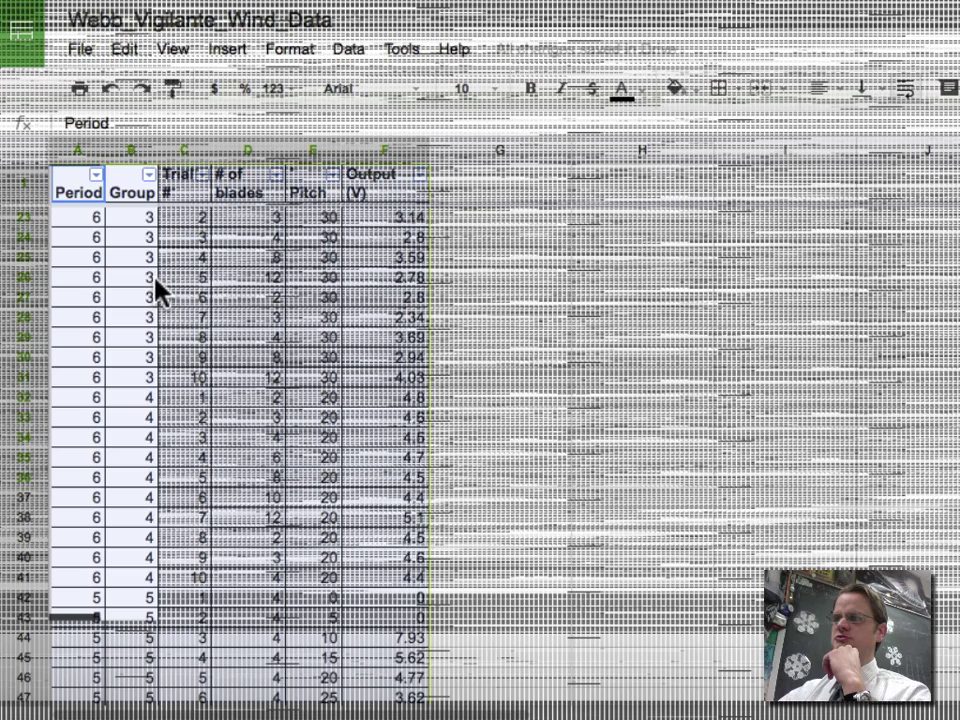
scroll(152, 283, down, 20)
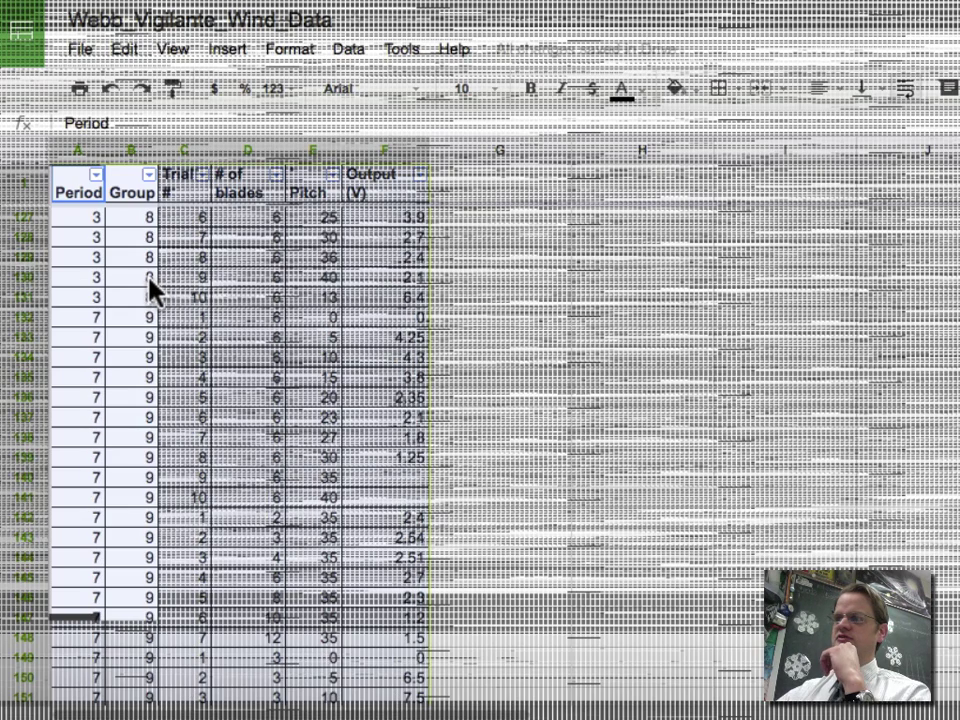
scroll(152, 290, down, 11)
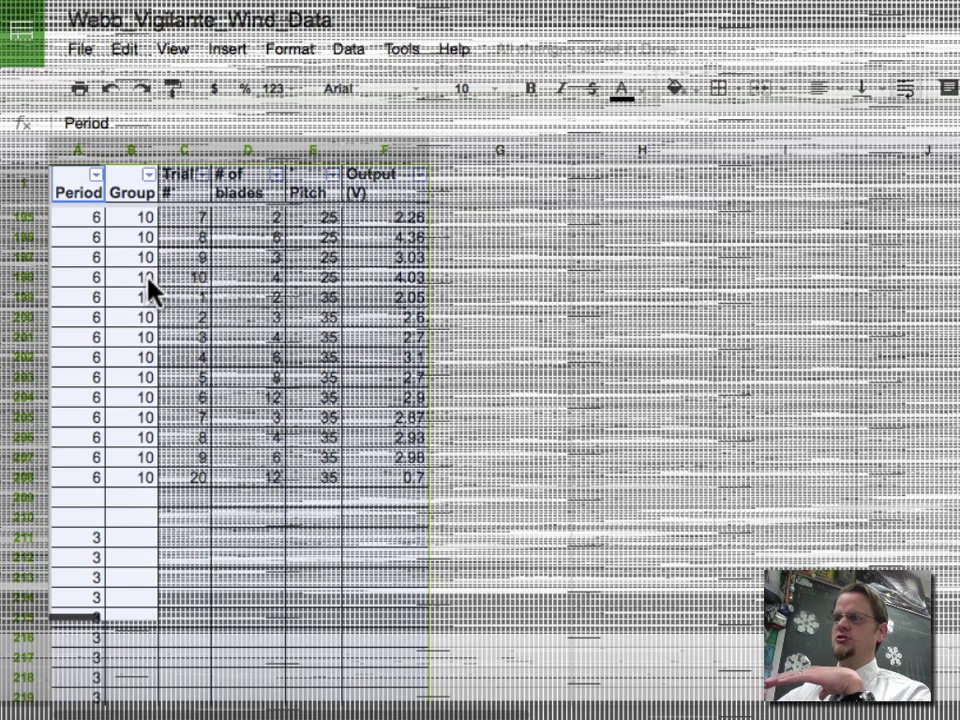
scroll(148, 285, up, 20)
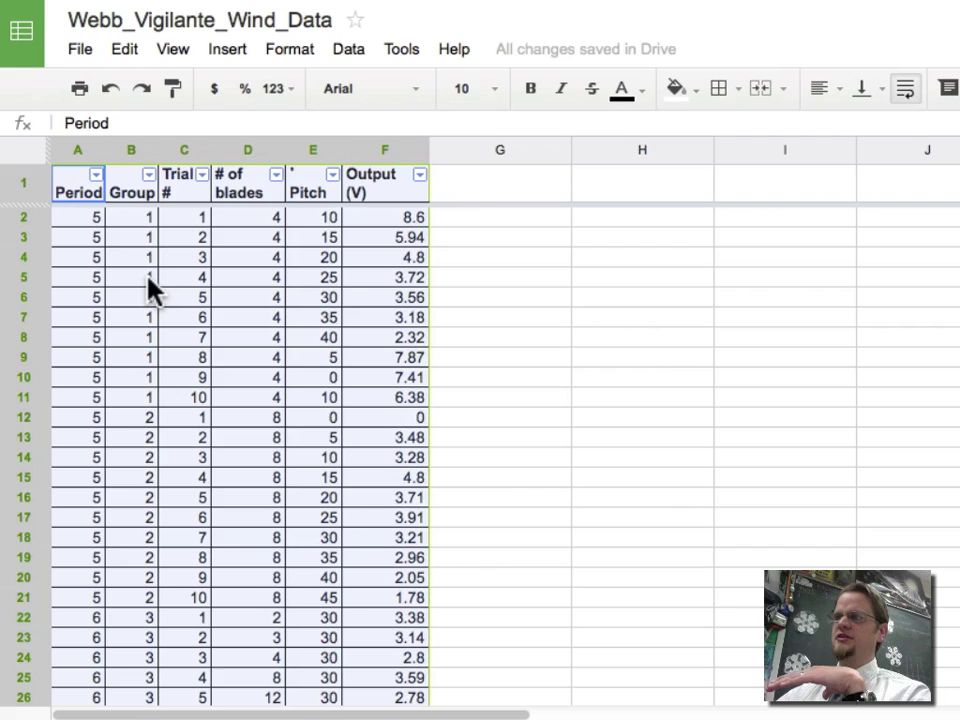
Step: Sort by Period, first descending and then ascending, so Period 1 rows come first
click(95, 176)
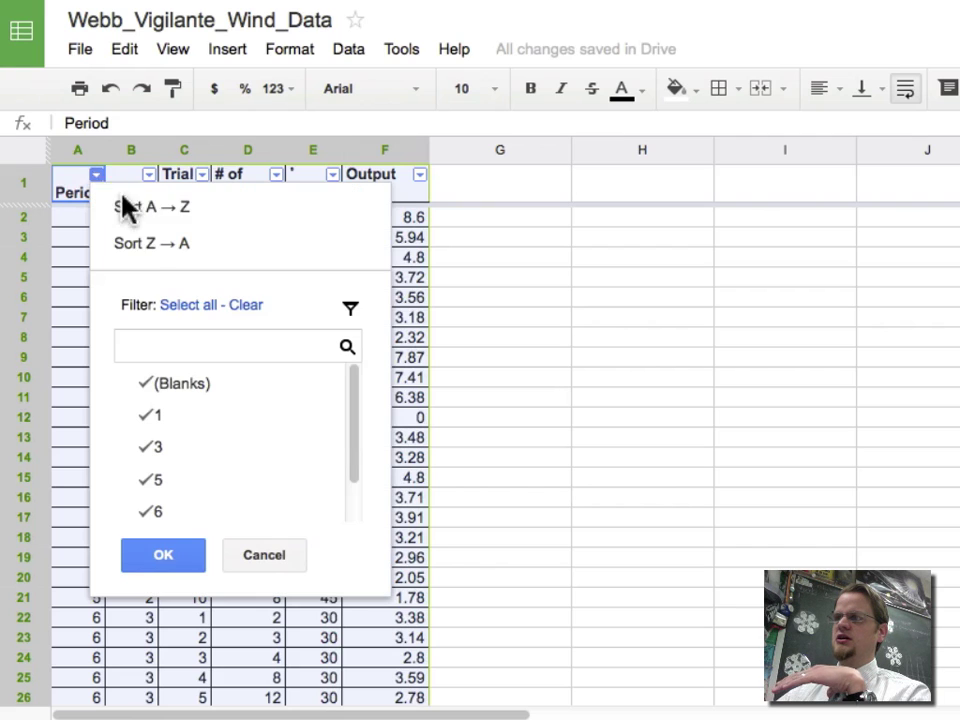
click(138, 242)
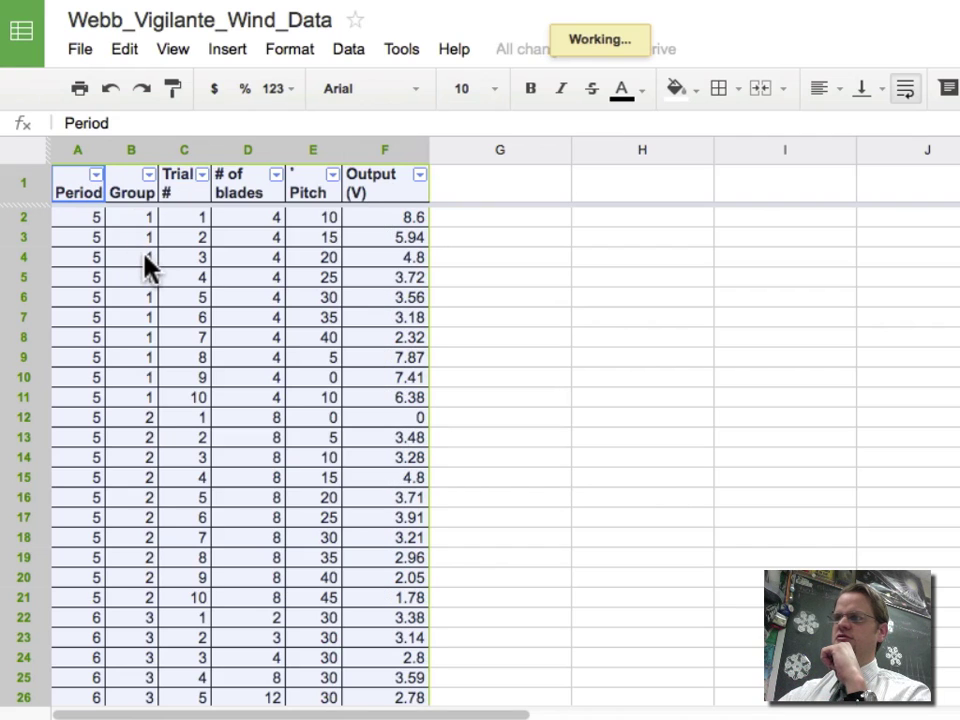
click(96, 175)
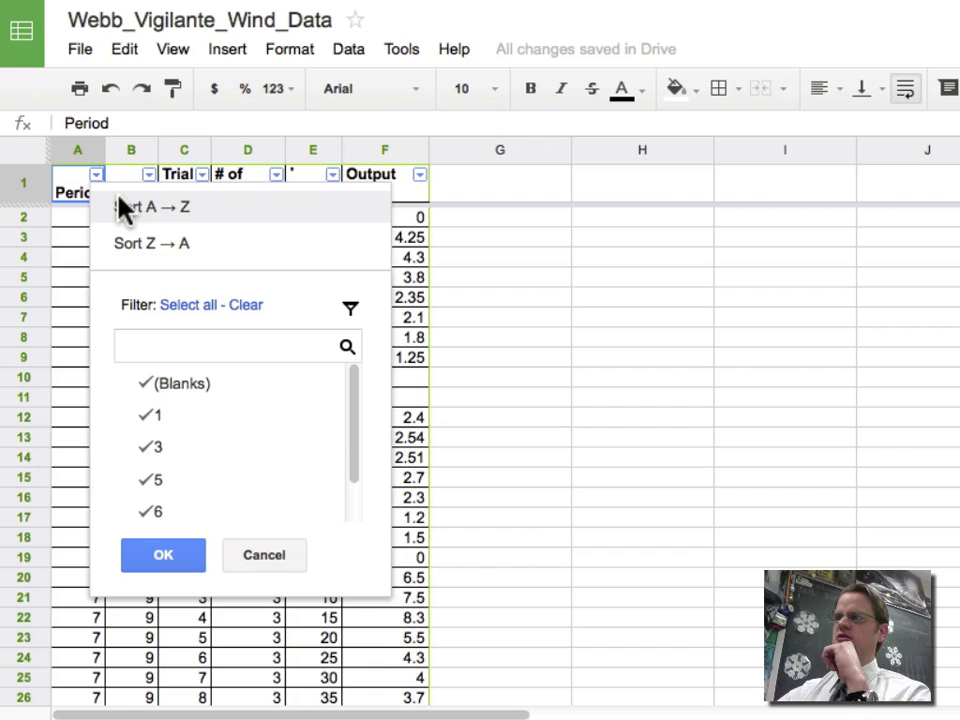
click(118, 200)
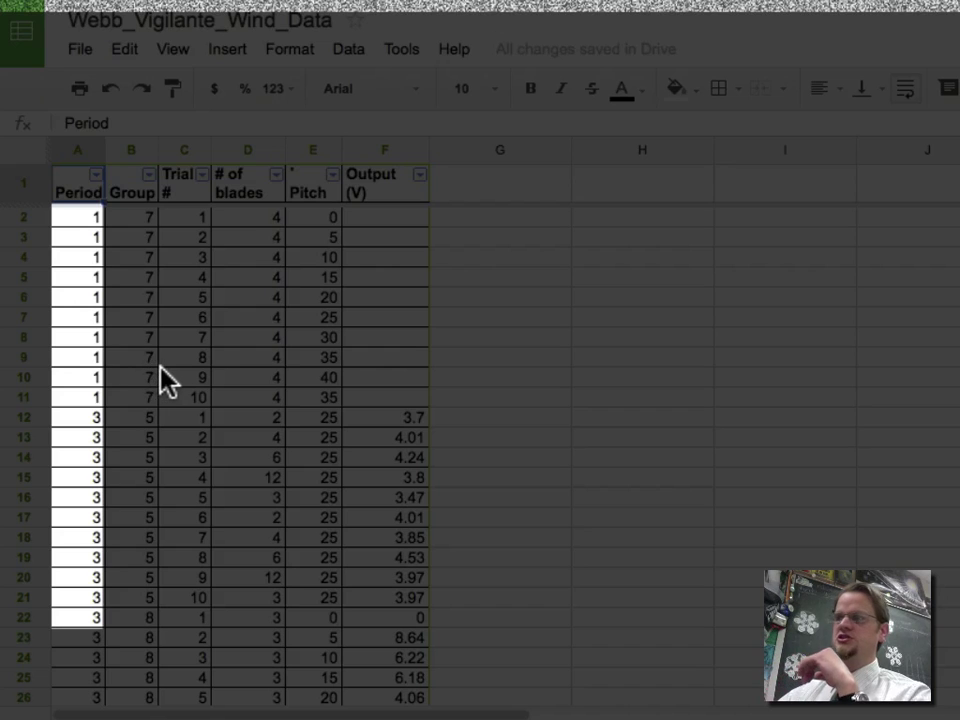
Step: Select the Group 5 cells B12:B20, then the Group 8 cells B22:B30
scroll(100, 425, down, 1)
scroll(98, 420, down, 2)
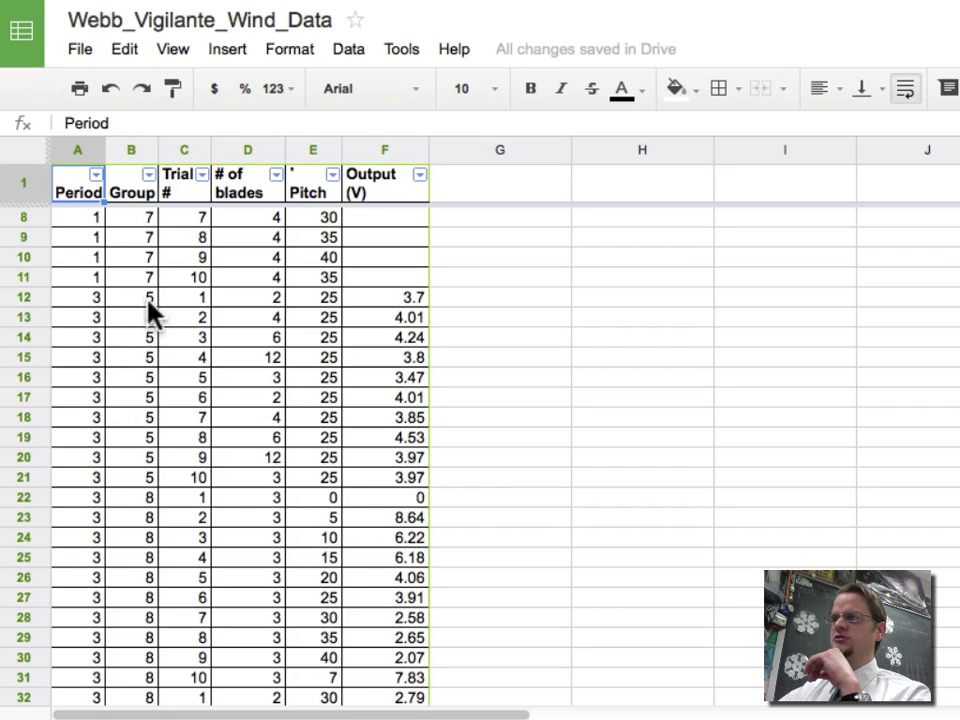
click(128, 333)
drag(130, 335, 135, 455)
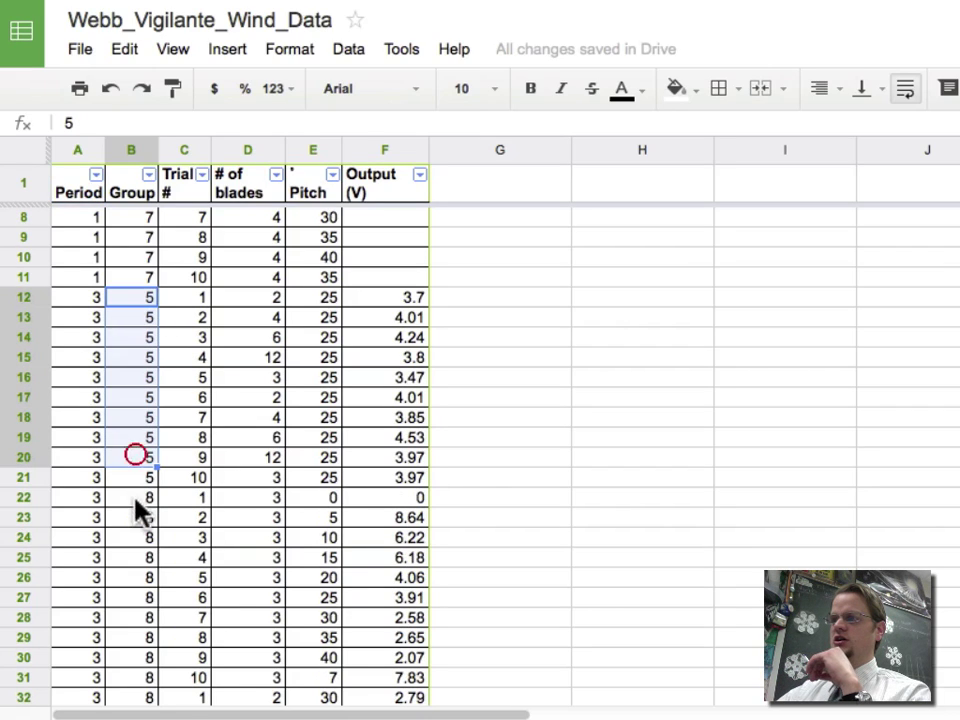
drag(135, 500, 135, 657)
Step: Delete the empty Period 3 rows 62–77
scroll(175, 505, down, 20)
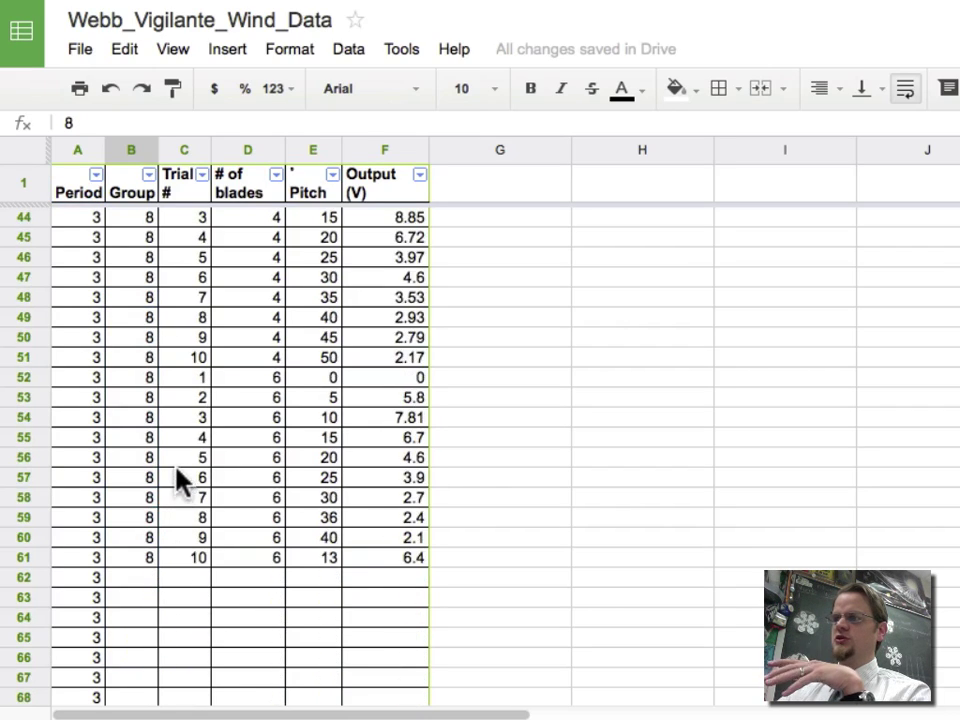
scroll(189, 480, up, 8)
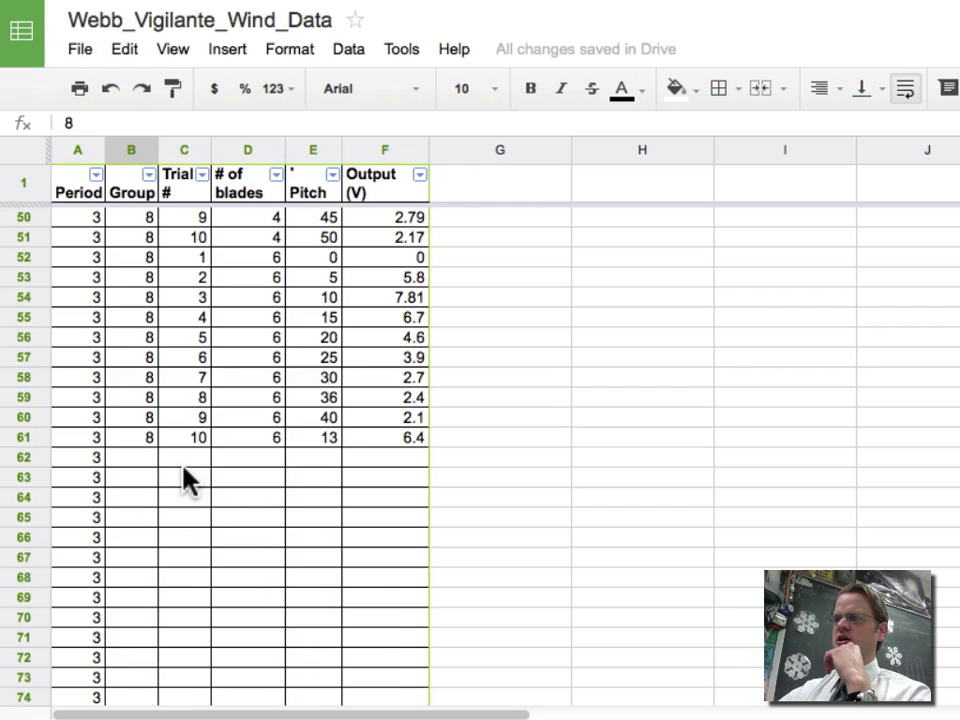
scroll(124, 424, down, 2)
mouse_move(26, 358)
mouse_down()
mouse_move(43, 561)
mouse_move(38, 670)
mouse_move(34, 617)
mouse_move(51, 536)
mouse_move(43, 377)
mouse_move(18, 655)
mouse_up()
click(133, 378)
right_click(18, 652)
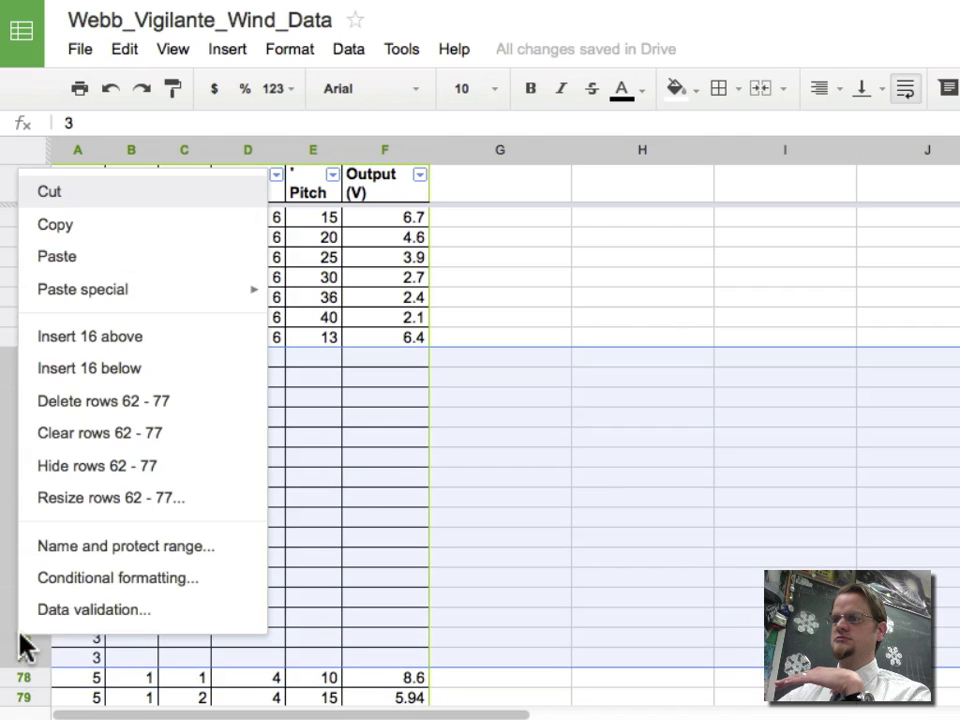
click(104, 408)
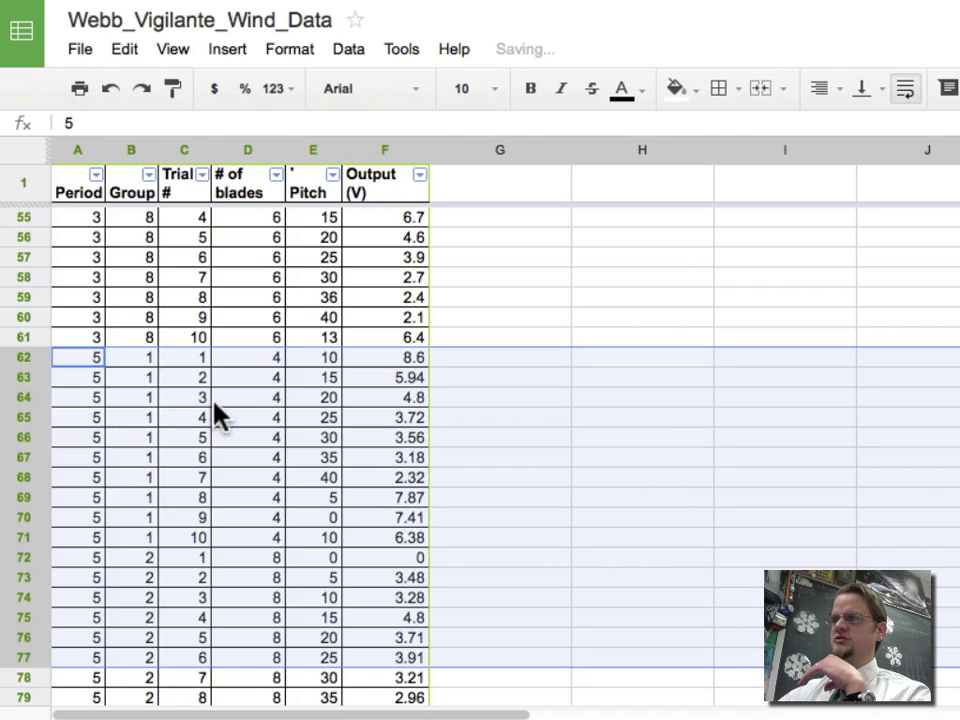
Step: Strip the degree signs from Pitch values E102–E111 (40, 20, 10, 0, 30, 50, 60, 70, 35, 15)
scroll(215, 410, down, 6)
scroll(215, 410, down, 8)
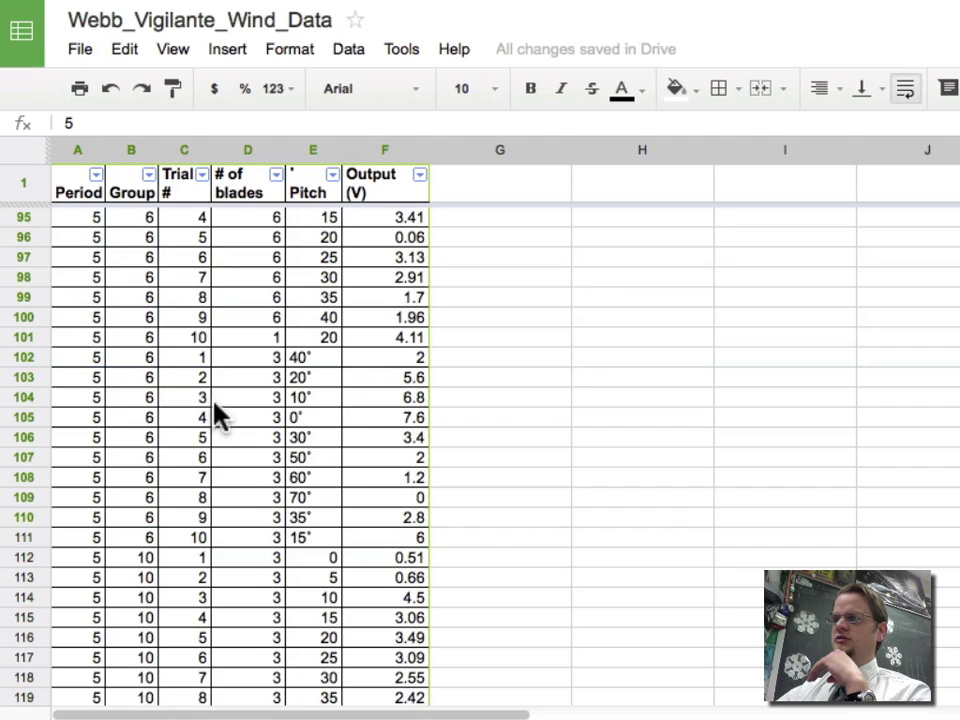
double_click(328, 299)
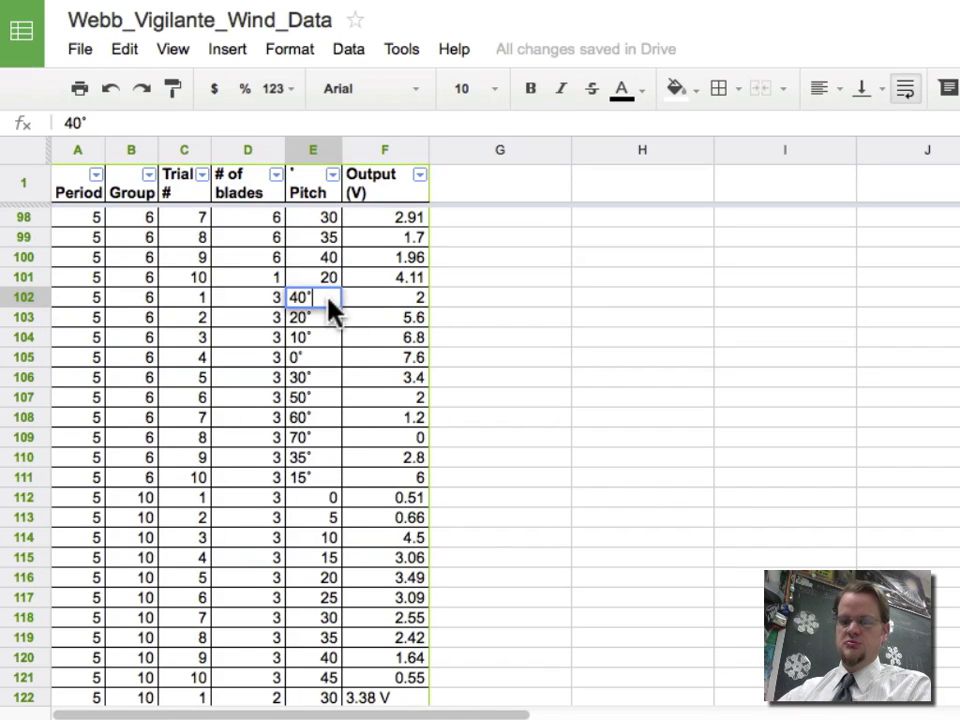
key(BackSpace)
click(339, 321)
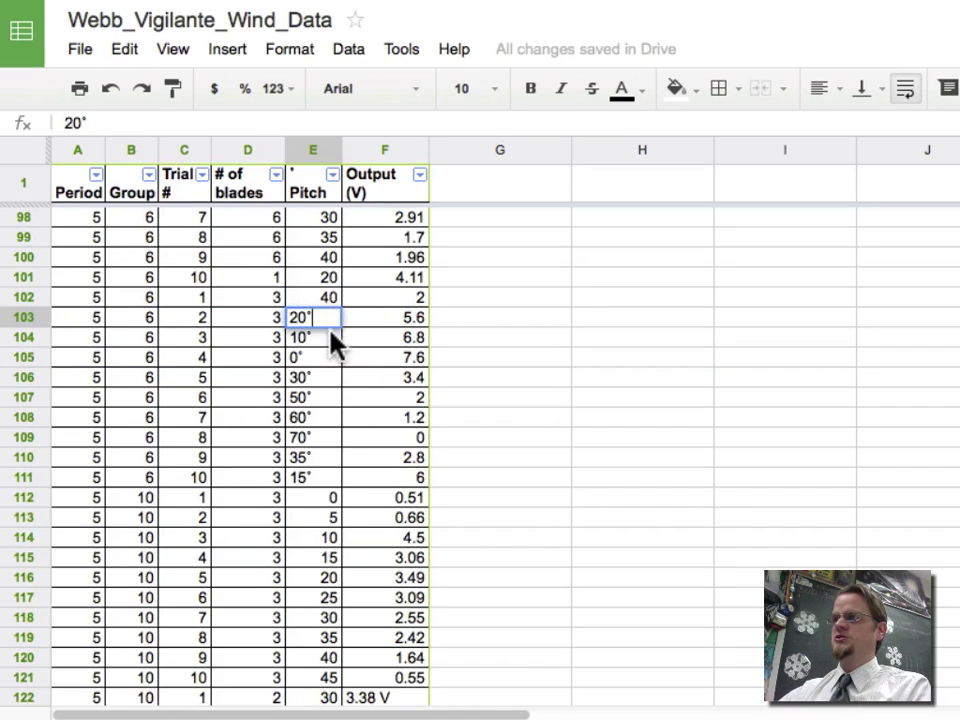
double_click(325, 324)
key(BackSpace)
double_click(327, 340)
key(BackSpace)
double_click(328, 358)
key(BackSpace)
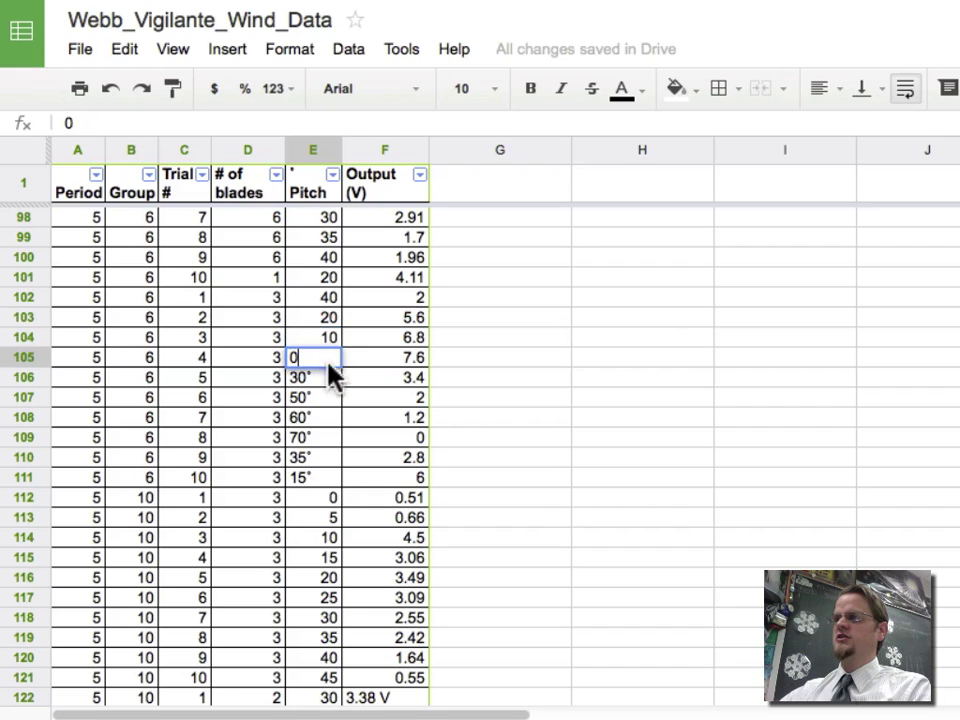
double_click(331, 378)
key(BackSpace)
click(328, 400)
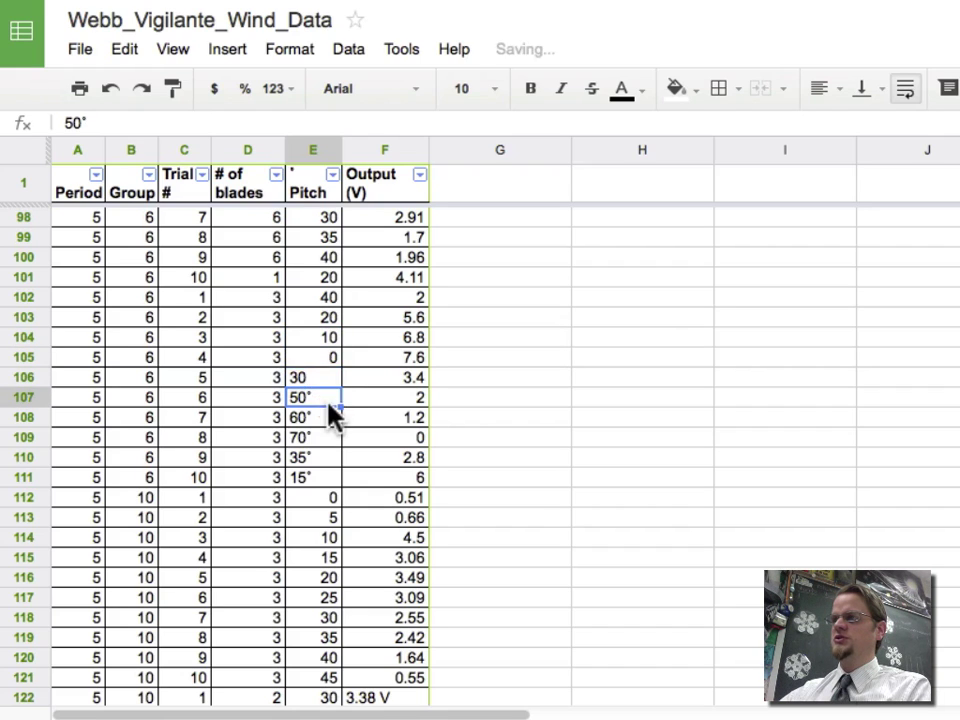
double_click(328, 400)
key(BackSpace)
click(330, 420)
double_click(330, 420)
key(BackSpace)
click(333, 438)
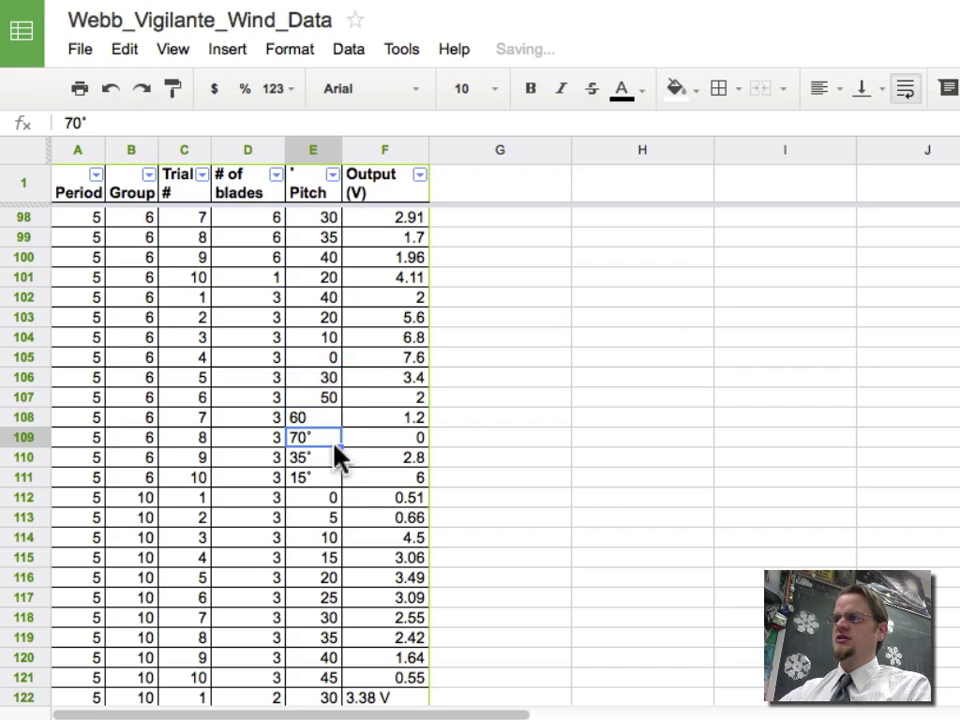
double_click(333, 440)
key(BackSpace)
click(333, 458)
double_click(333, 458)
key(BackSpace)
click(331, 478)
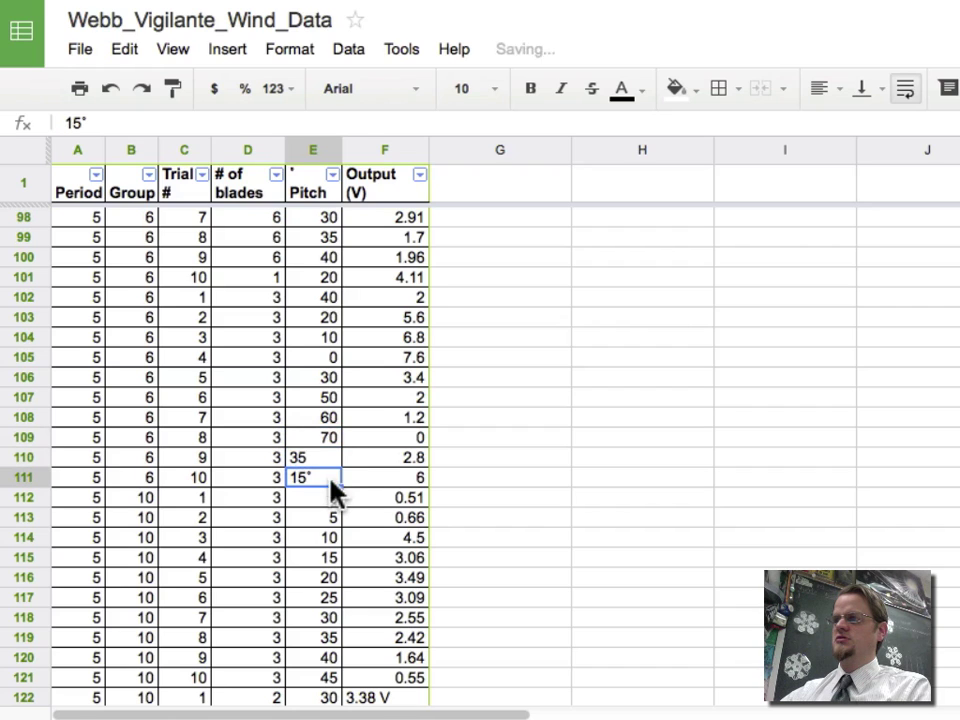
double_click(331, 478)
key(BackSpace)
click(330, 517)
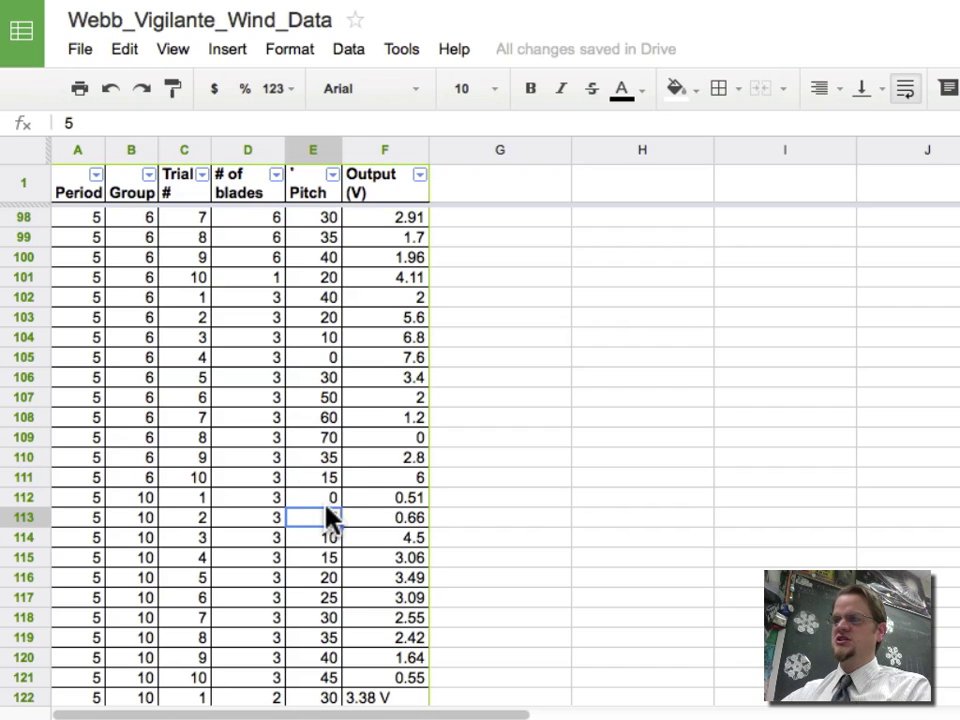
Step: Remove the V unit from Output values F122–F131, from 3.38 through 3.90
scroll(328, 514, down, 7)
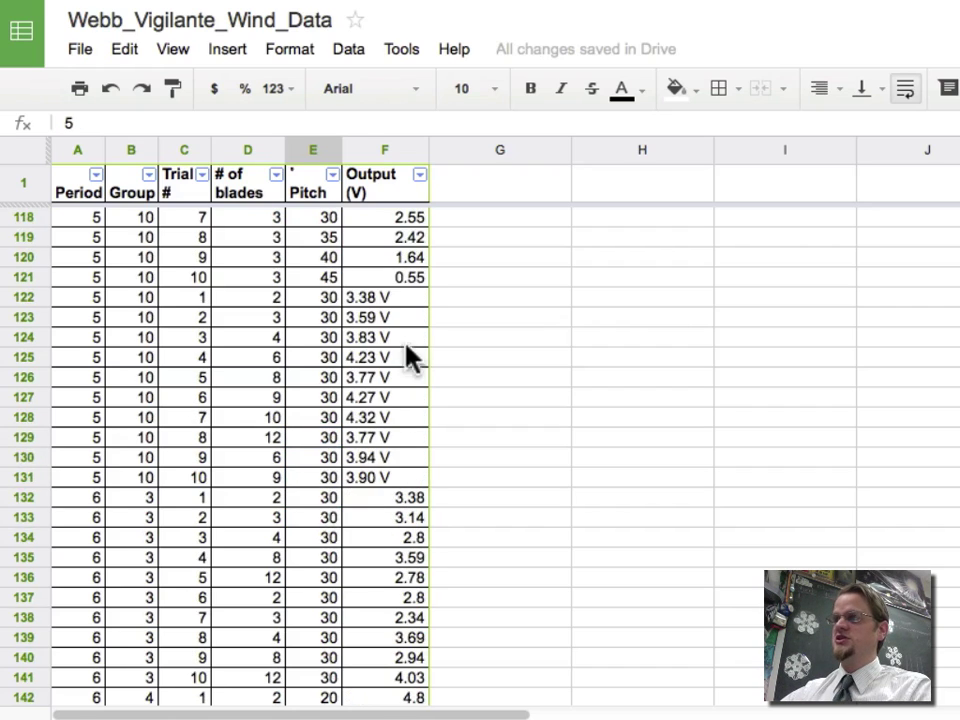
click(408, 279)
click(408, 298)
double_click(408, 298)
key(BackSpace)
key(BackSpace)
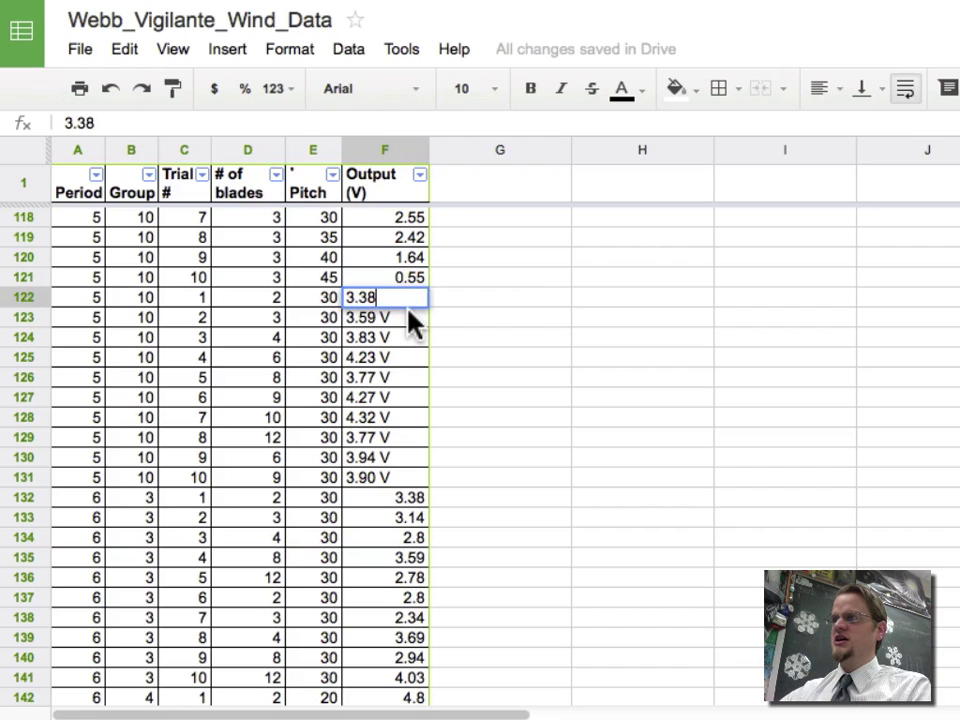
click(408, 311)
double_click(412, 318)
key(BackSpace)
key(BackSpace)
click(414, 337)
double_click(414, 340)
key(BackSpace)
key(BackSpace)
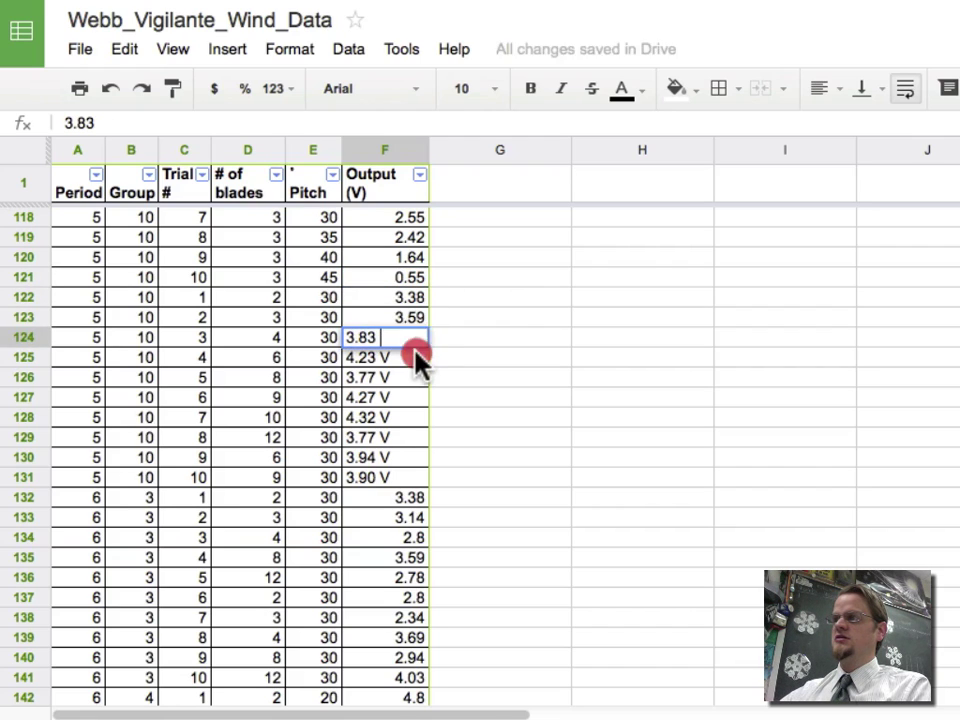
click(412, 360)
double_click(412, 360)
key(BackSpace)
key(BackSpace)
double_click(412, 380)
key(BackSpace)
key(BackSpace)
double_click(412, 400)
key(BackSpace)
key(BackSpace)
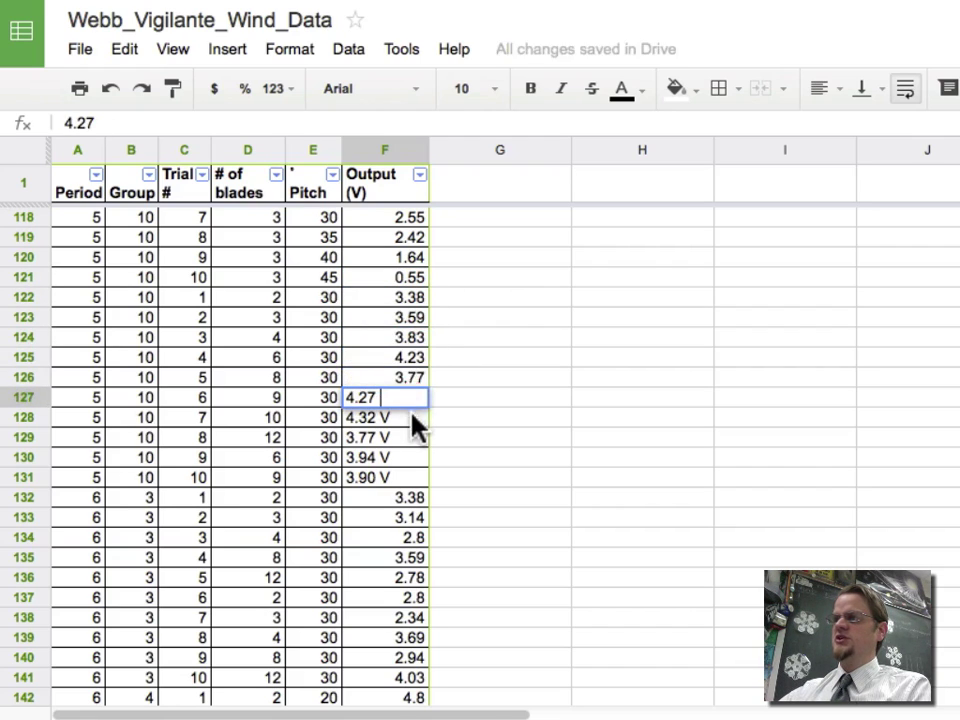
double_click(412, 420)
key(BackSpace)
key(BackSpace)
double_click(413, 436)
key(BackSpace)
key(BackSpace)
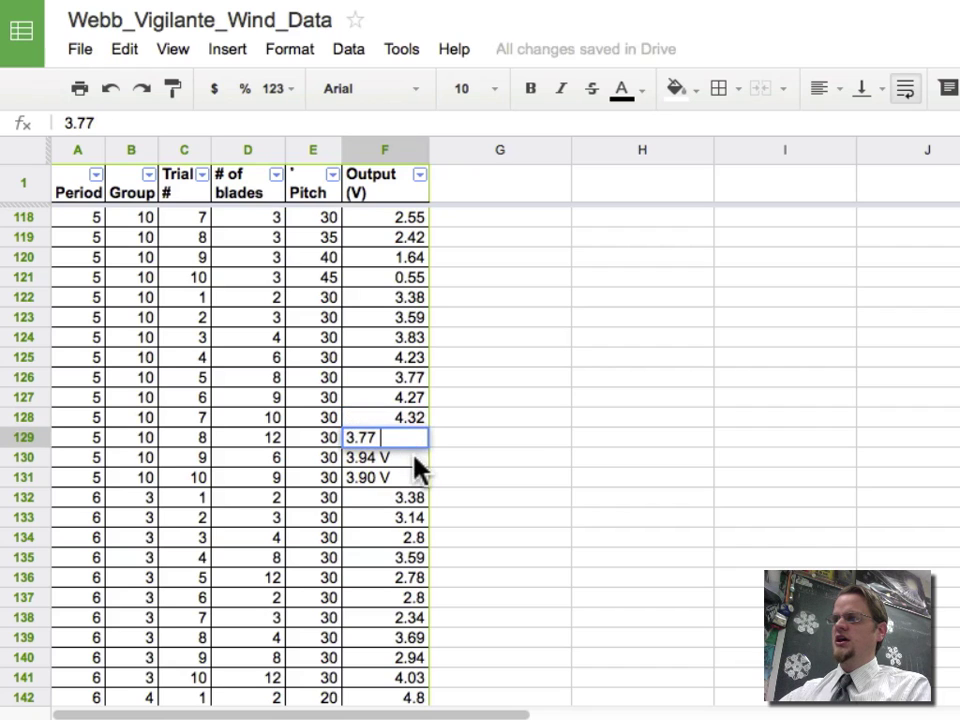
double_click(413, 458)
key(BackSpace)
key(BackSpace)
double_click(416, 477)
key(BackSpace)
key(BackSpace)
click(413, 517)
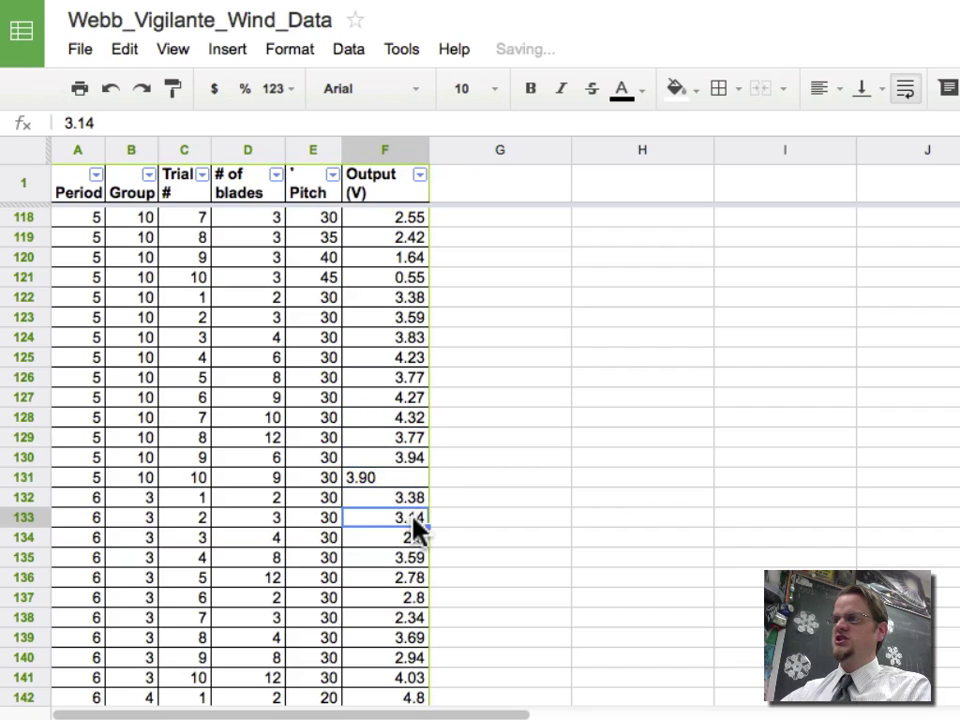
Step: Sort the data by Pitch ascending and check that the rows run from 5 up to 35
scroll(381, 514, down, 10)
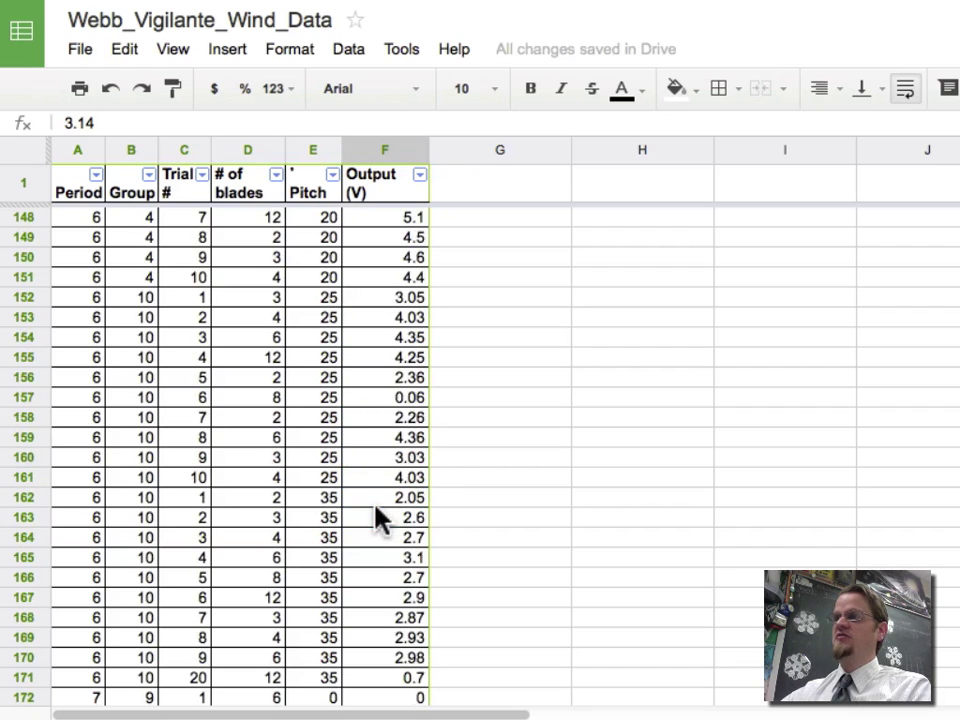
scroll(378, 517, down, 4)
scroll(372, 518, down, 5)
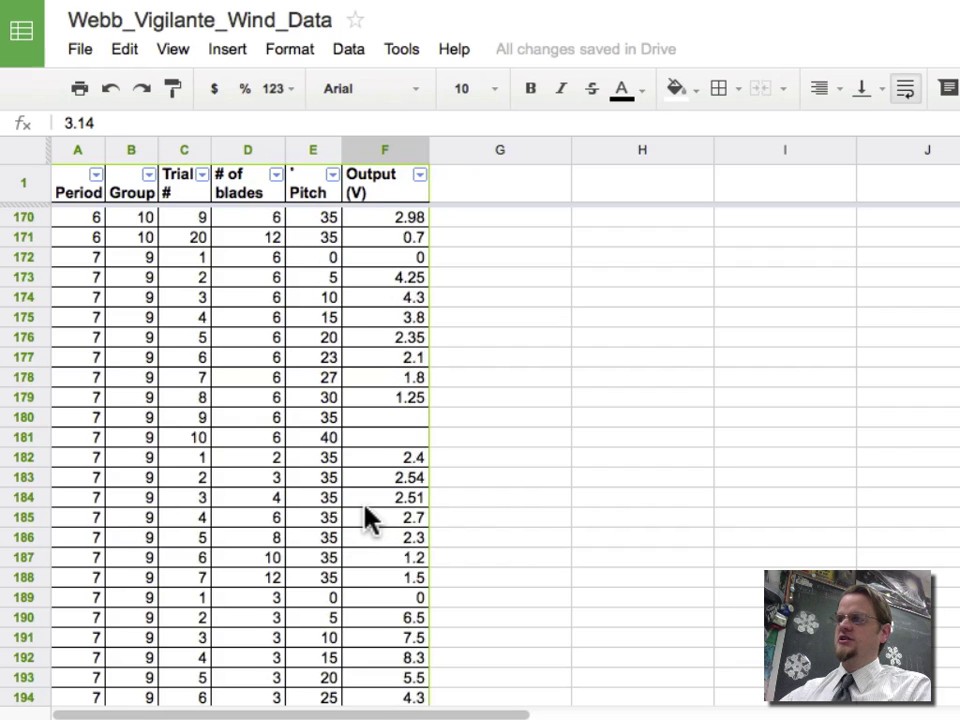
scroll(370, 517, down, 2)
scroll(370, 517, down, 8)
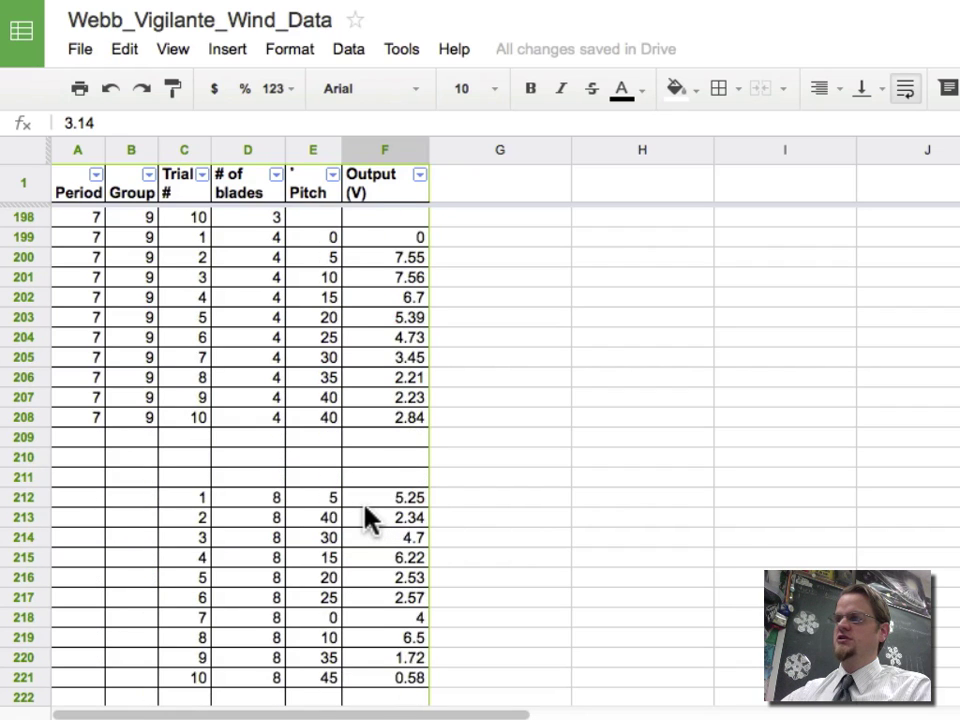
scroll(370, 517, down, 1)
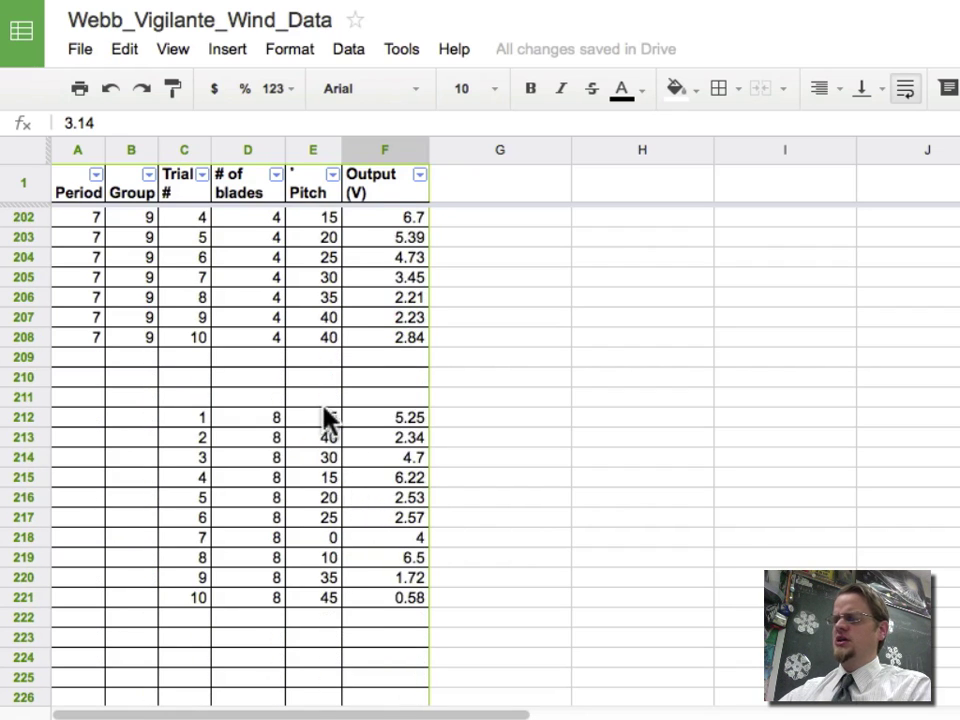
scroll(325, 421, down, 5)
scroll(325, 421, up, 20)
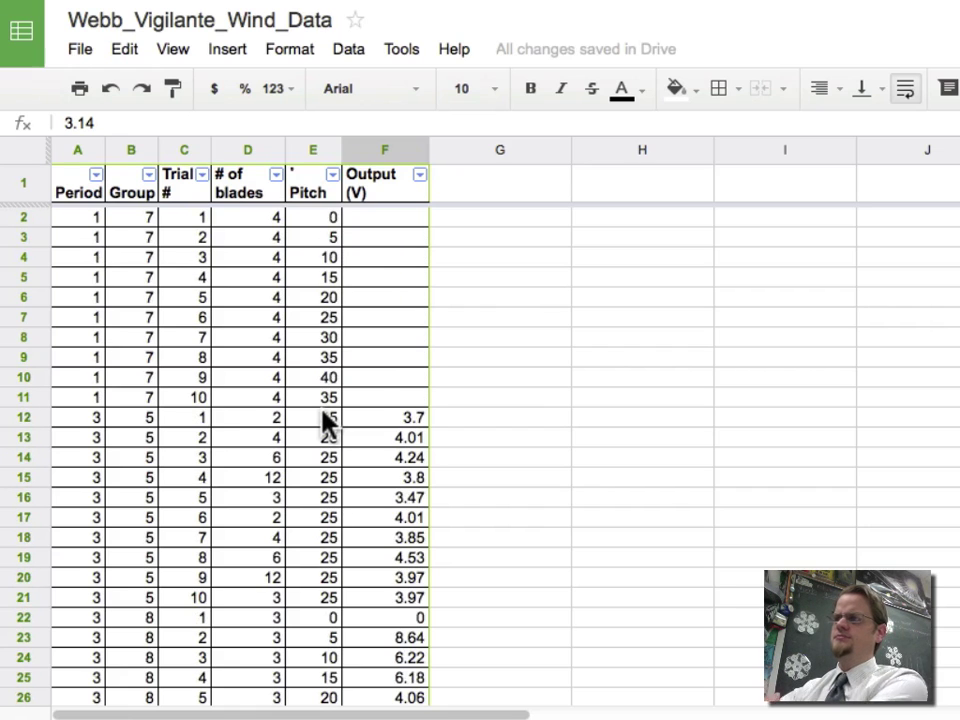
click(333, 175)
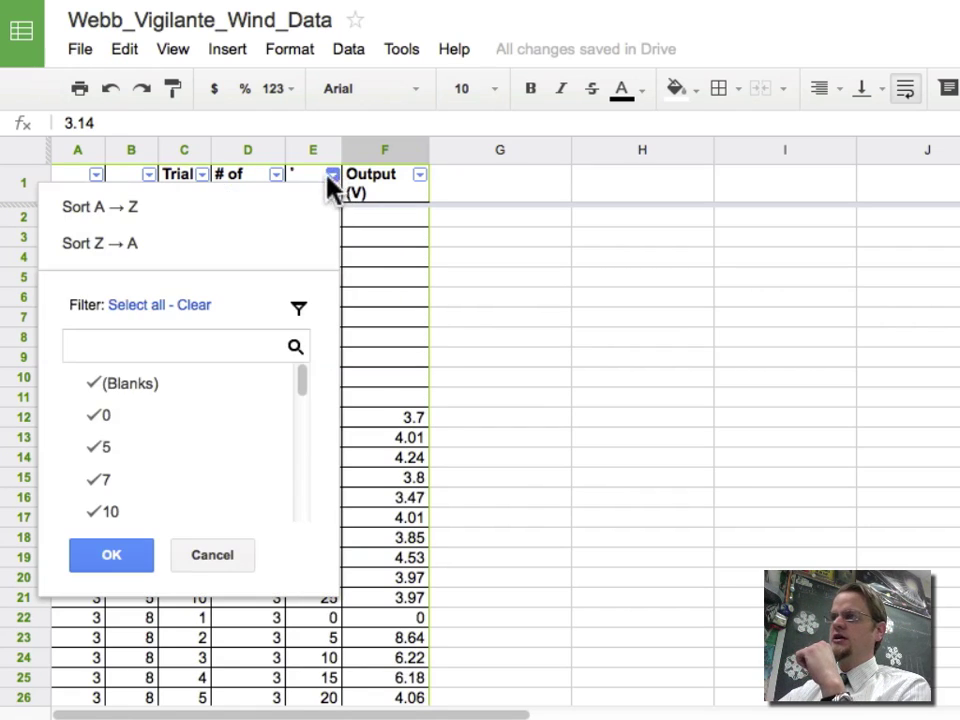
click(262, 203)
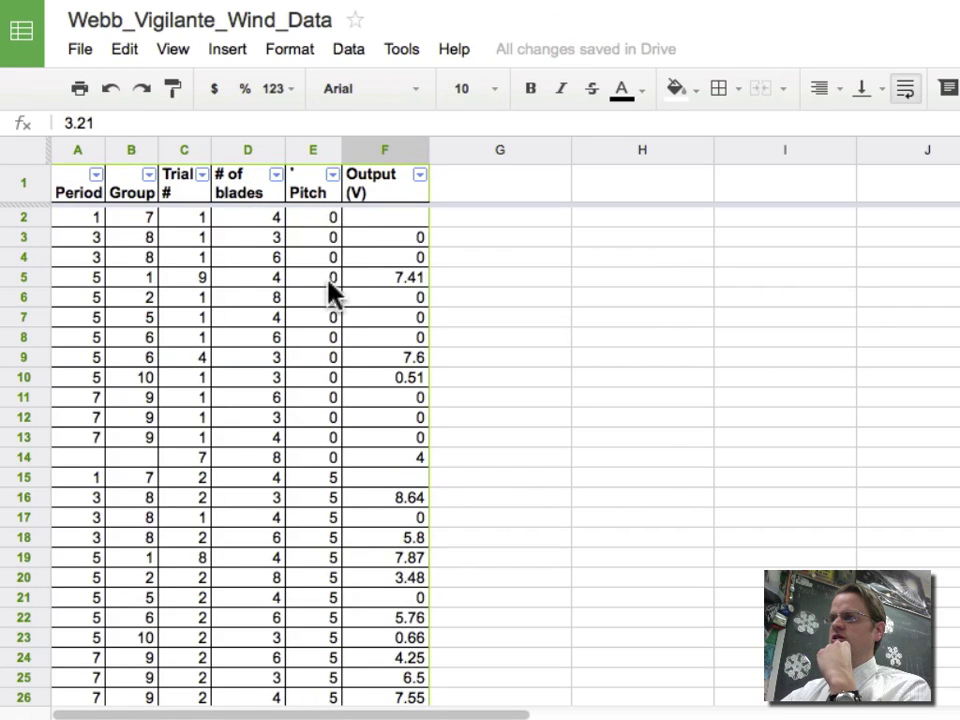
scroll(329, 440, down, 5)
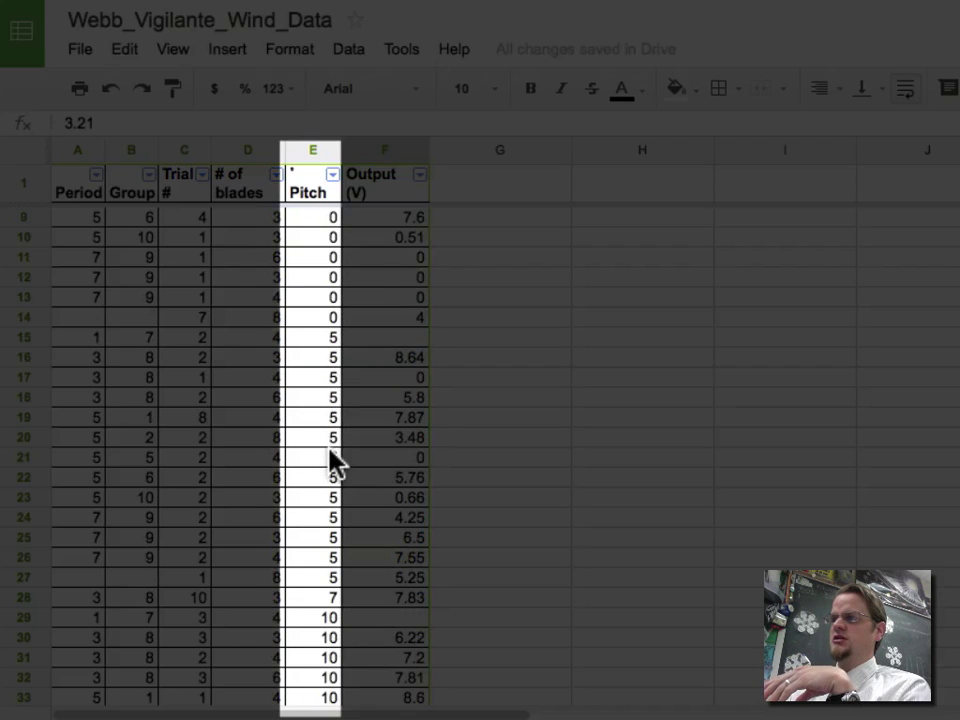
scroll(329, 455, down, 15)
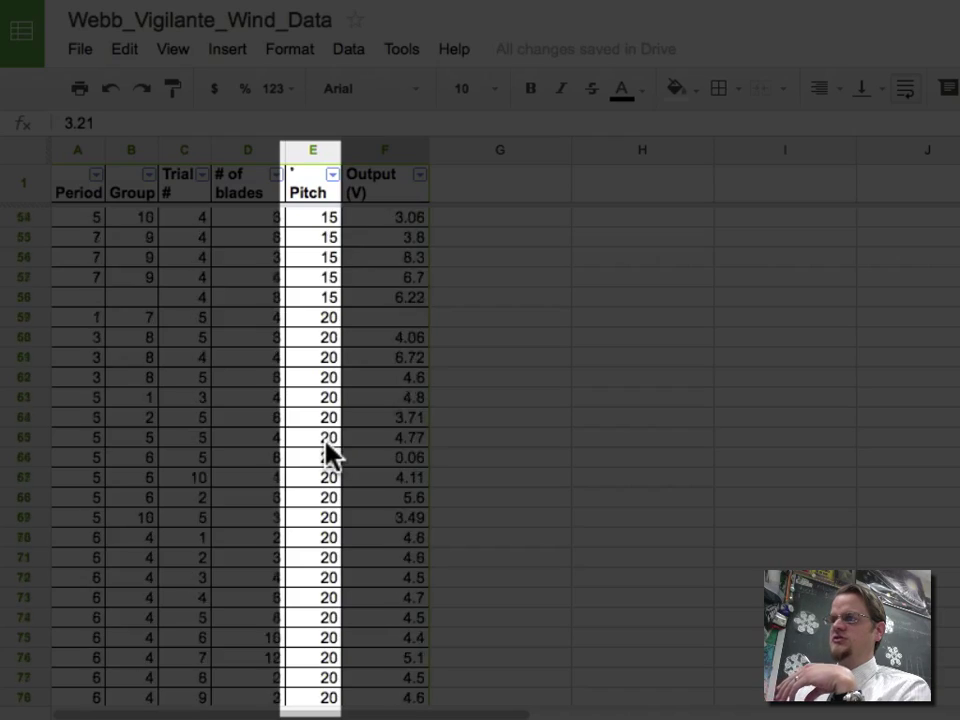
scroll(329, 455, down, 3)
scroll(329, 455, down, 11)
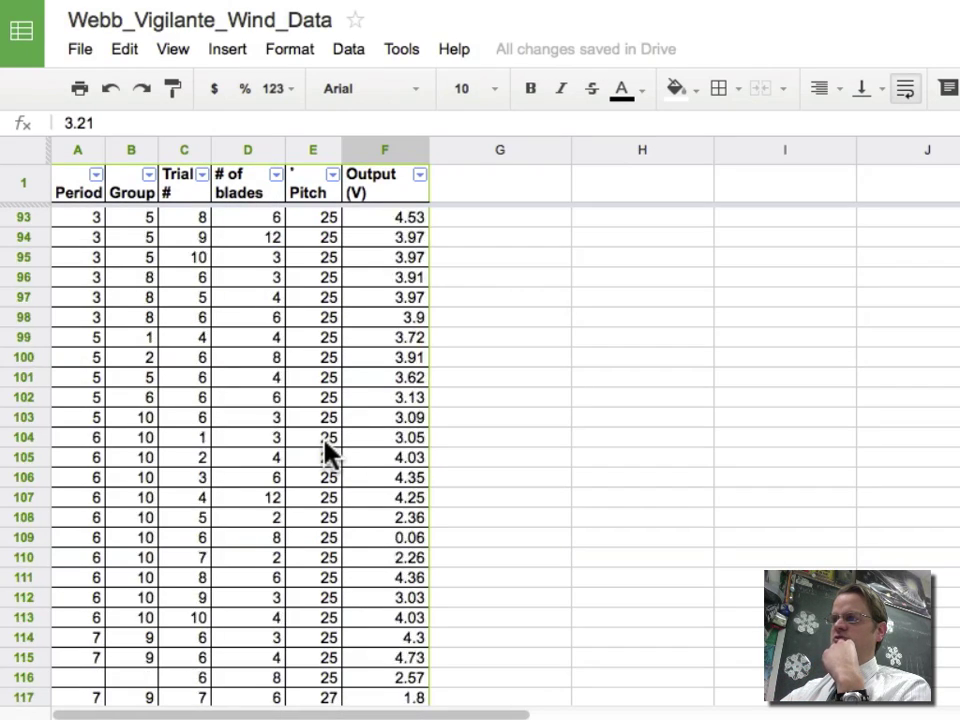
scroll(326, 445, down, 19)
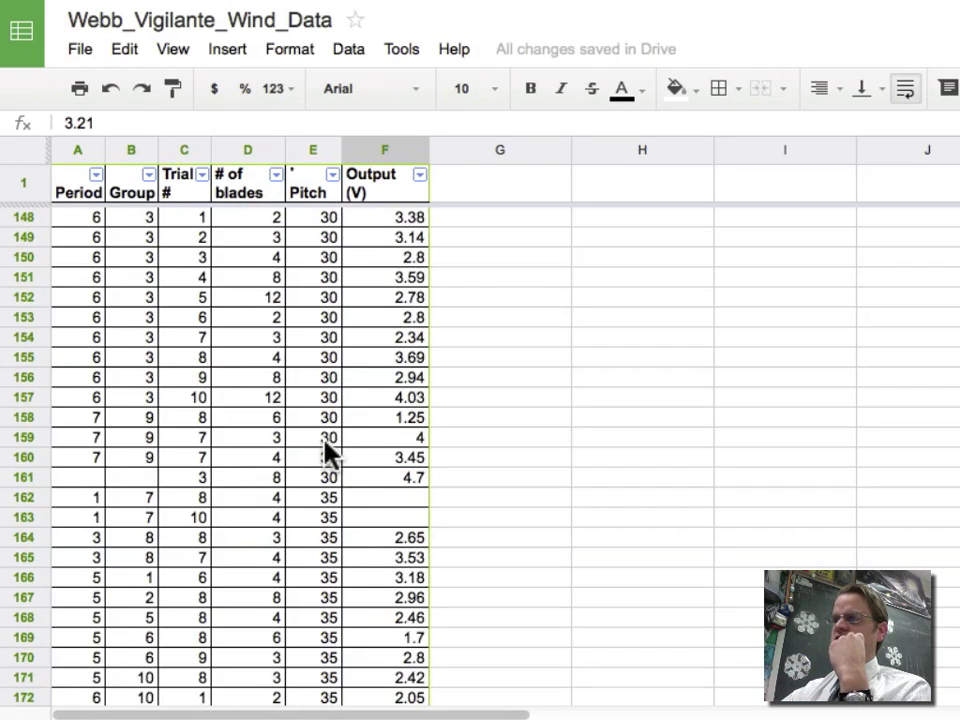
scroll(329, 455, down, 5)
scroll(329, 455, up, 4)
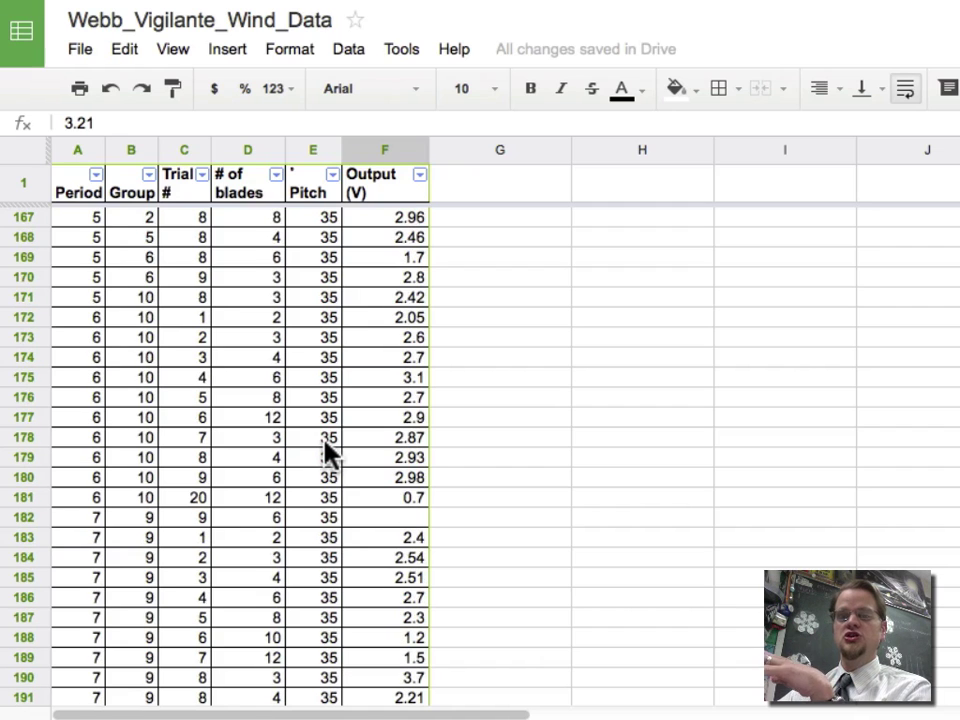
scroll(326, 447, up, 20)
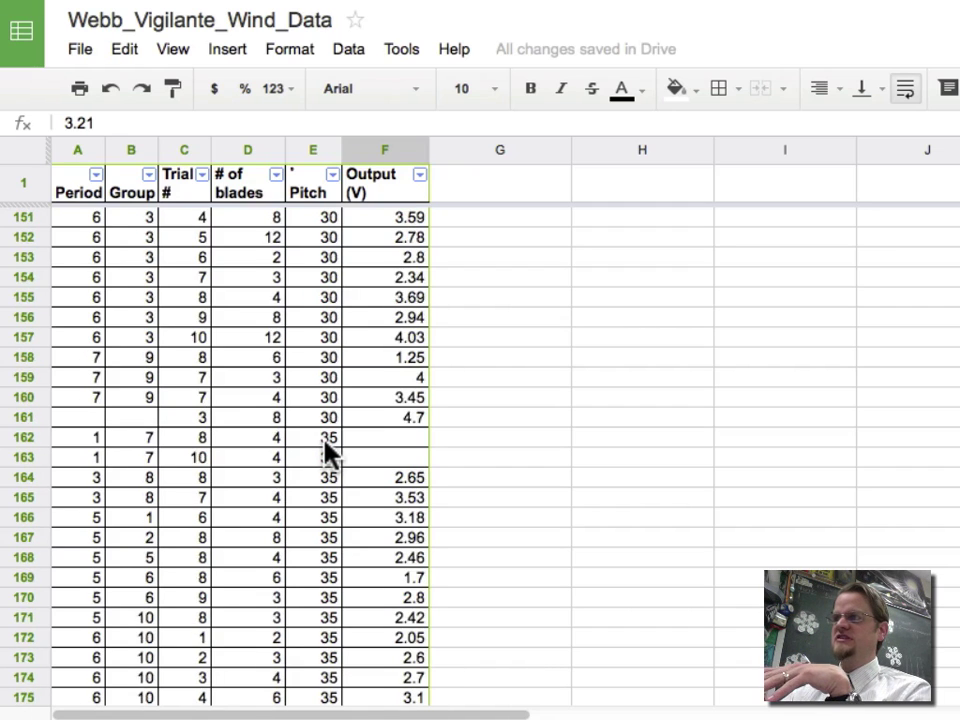
scroll(326, 452, up, 3)
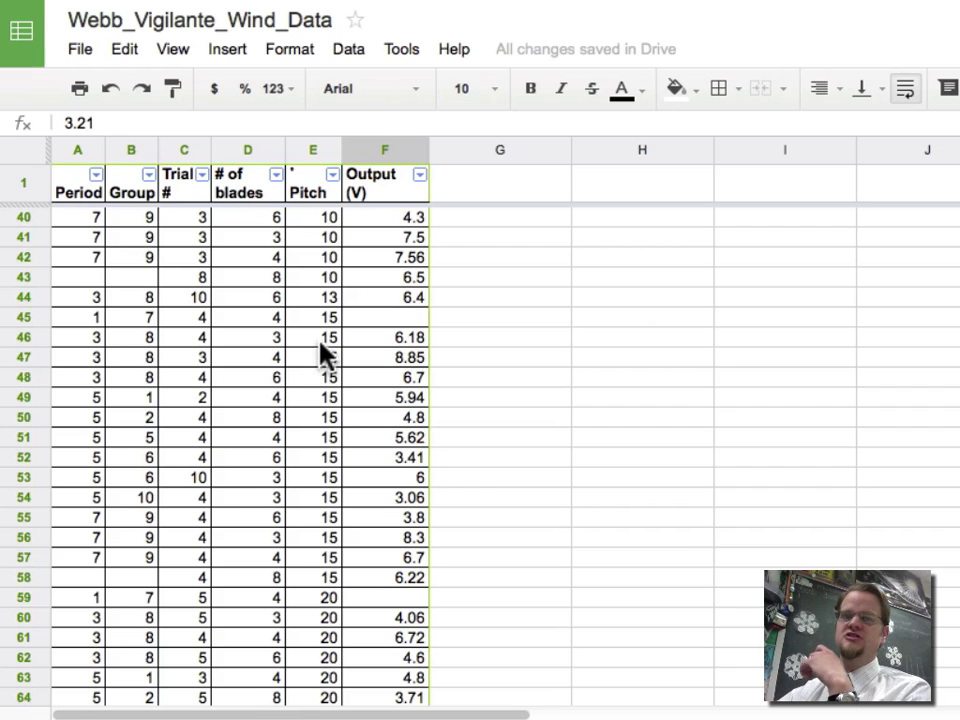
scroll(322, 345, down, 10)
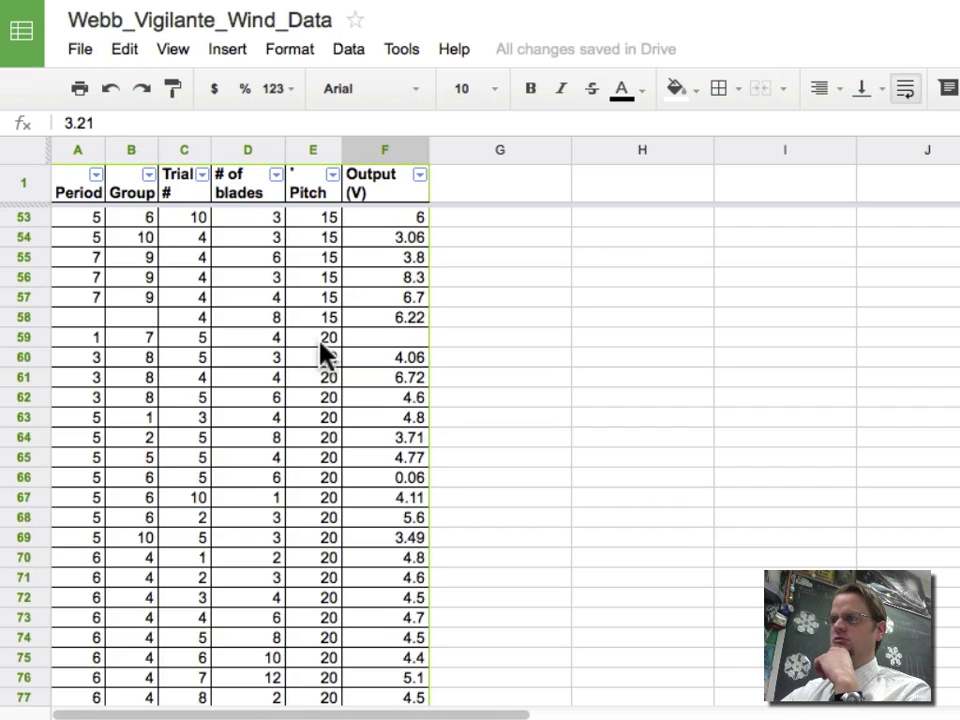
scroll(322, 345, up, 5)
scroll(322, 342, up, 9)
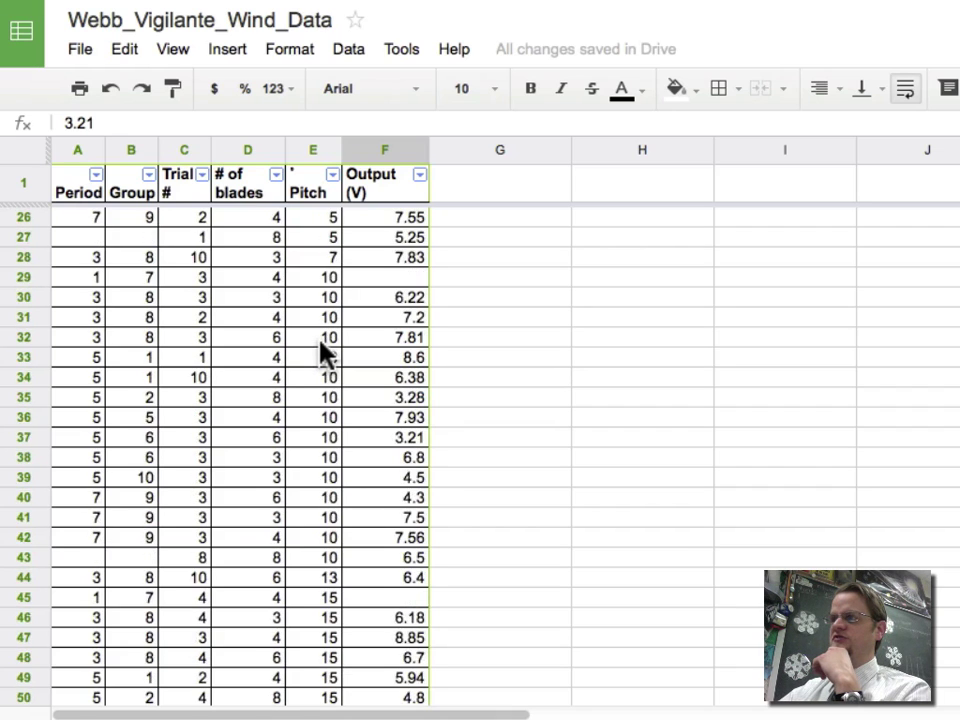
scroll(324, 345, down, 1)
scroll(380, 430, down, 1)
scroll(353, 427, down, 1)
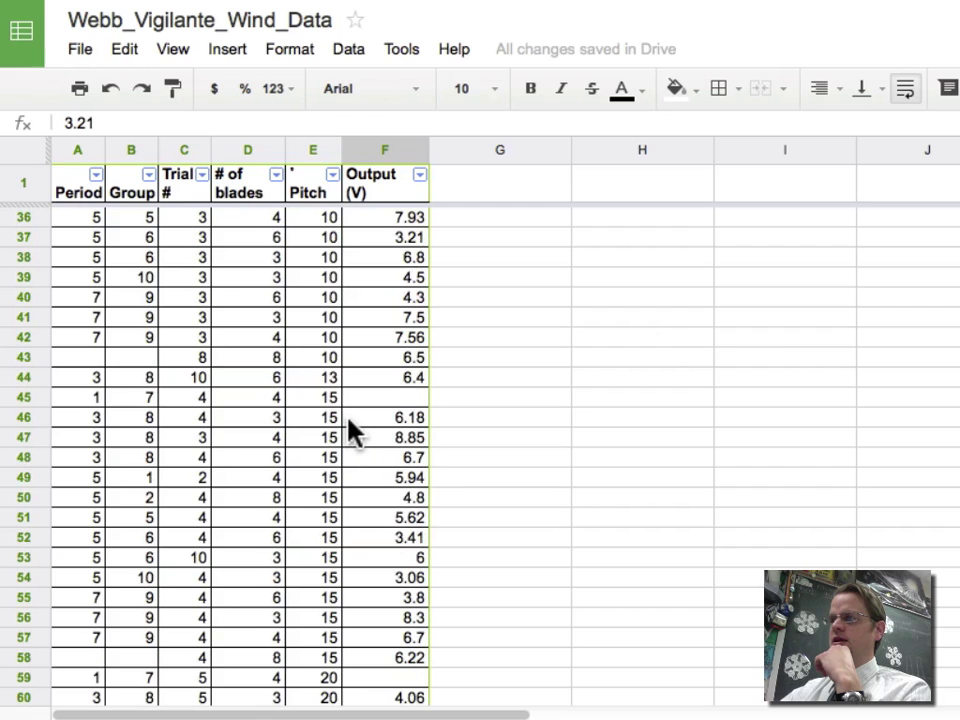
Step: Select entire rows 45–58, starting at E45, to cover every pitch-15 trial
click(332, 174)
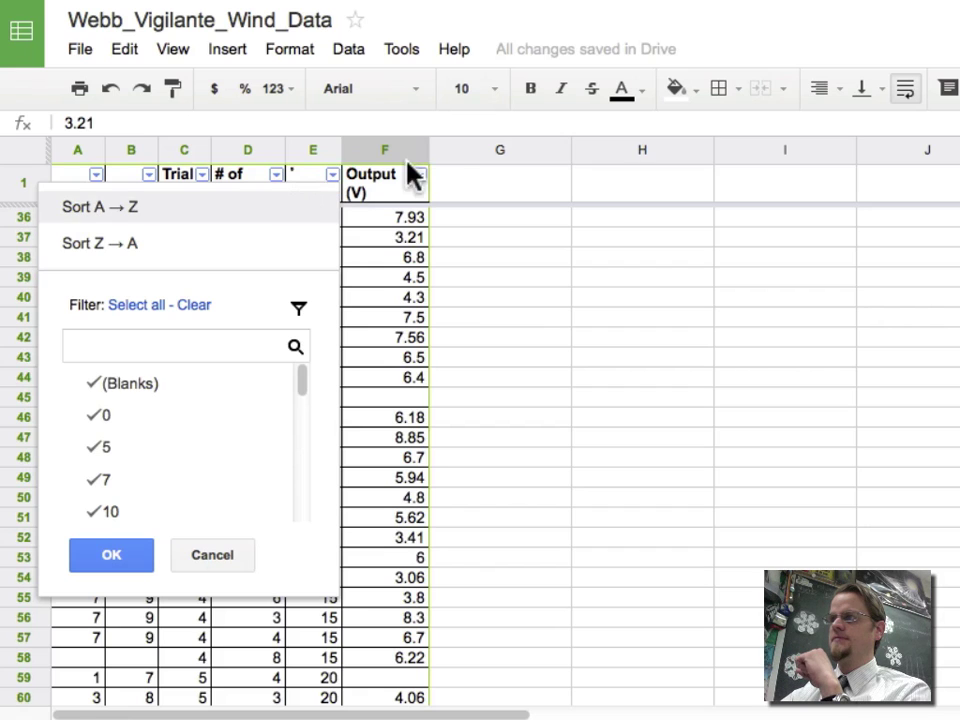
click(432, 14)
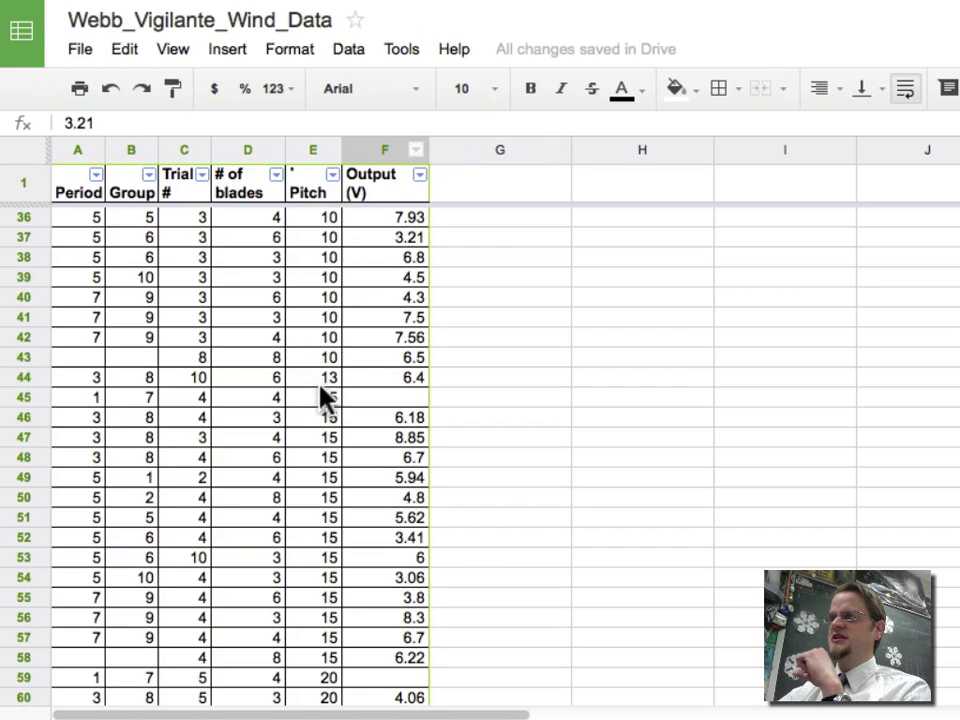
click(322, 397)
click(25, 398)
drag(25, 398, 28, 658)
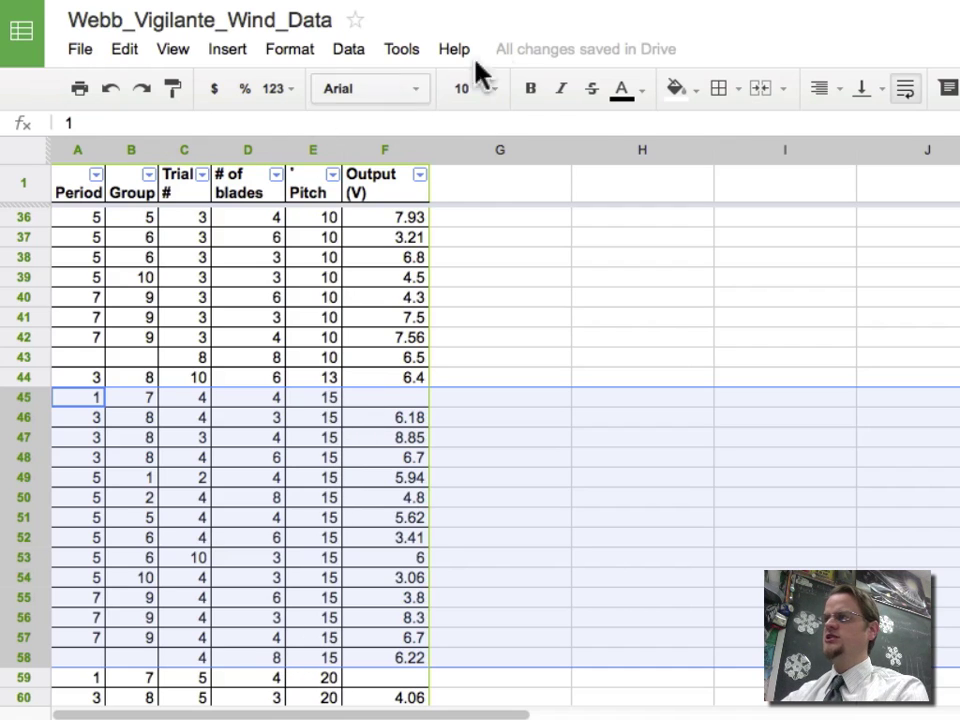
Step: Fill the selected Pitch 15 rows 45–58 with orange and scroll to review the highlighting
click(683, 88)
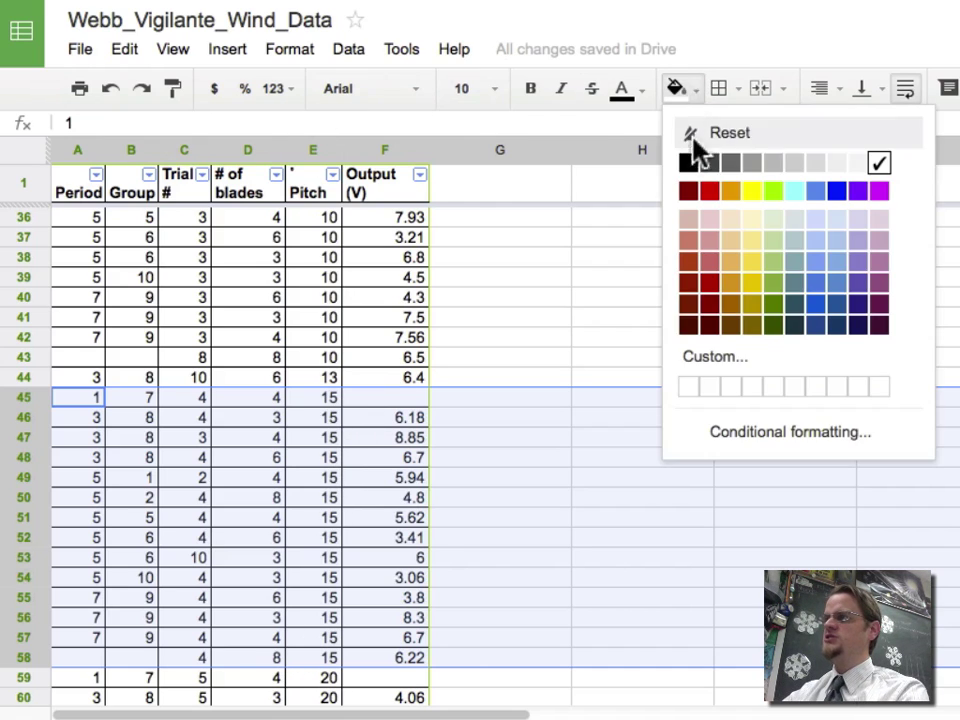
click(731, 190)
click(497, 357)
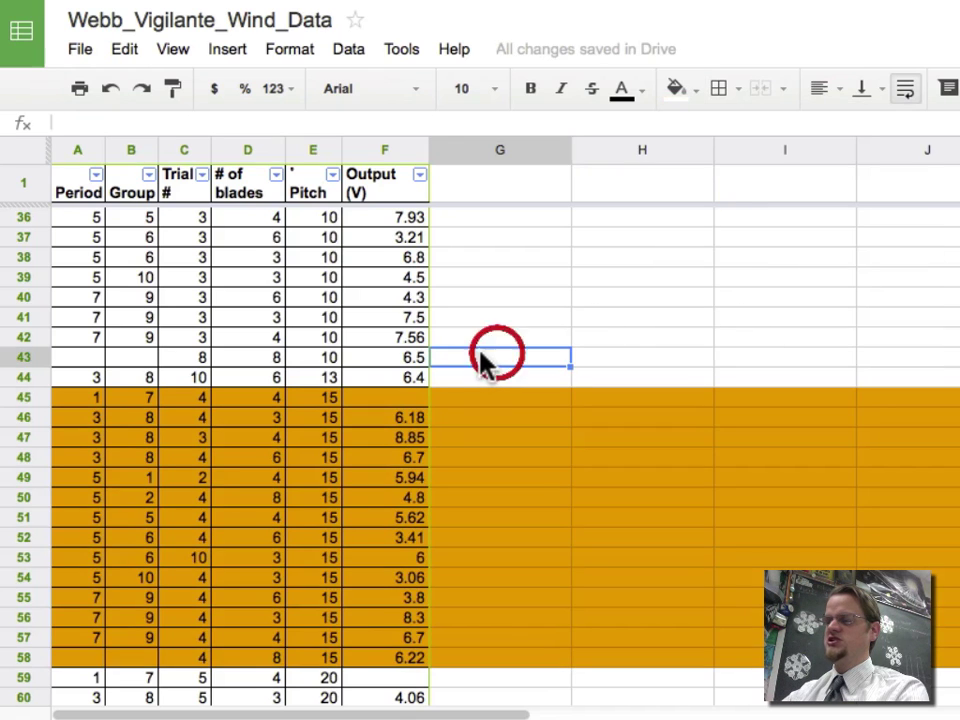
scroll(484, 362, down, 10)
scroll(477, 351, down, 20)
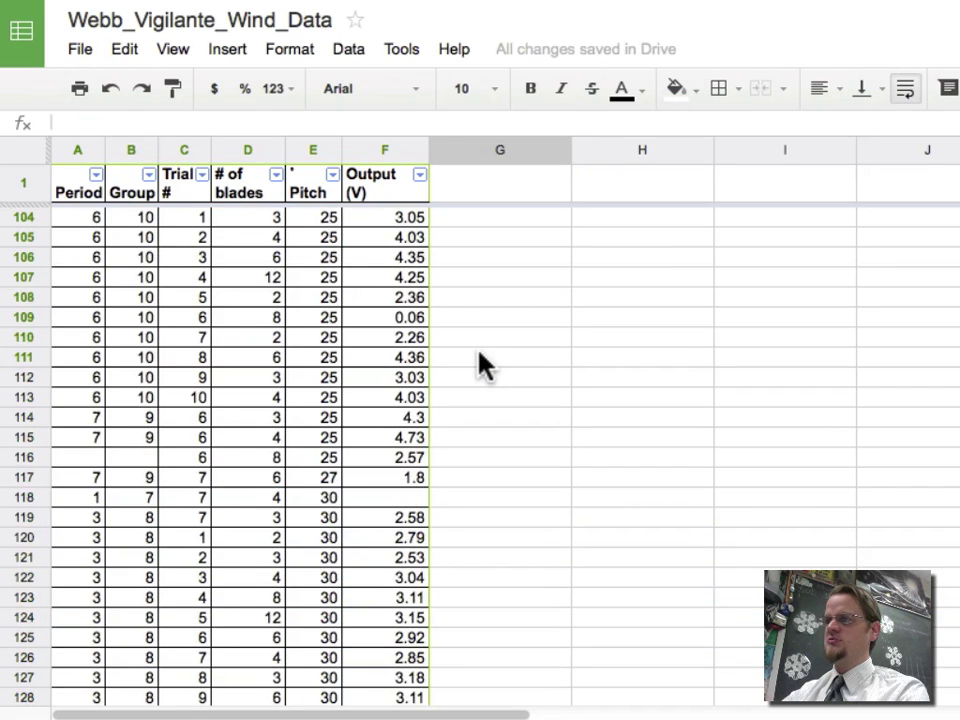
scroll(478, 353, down, 8)
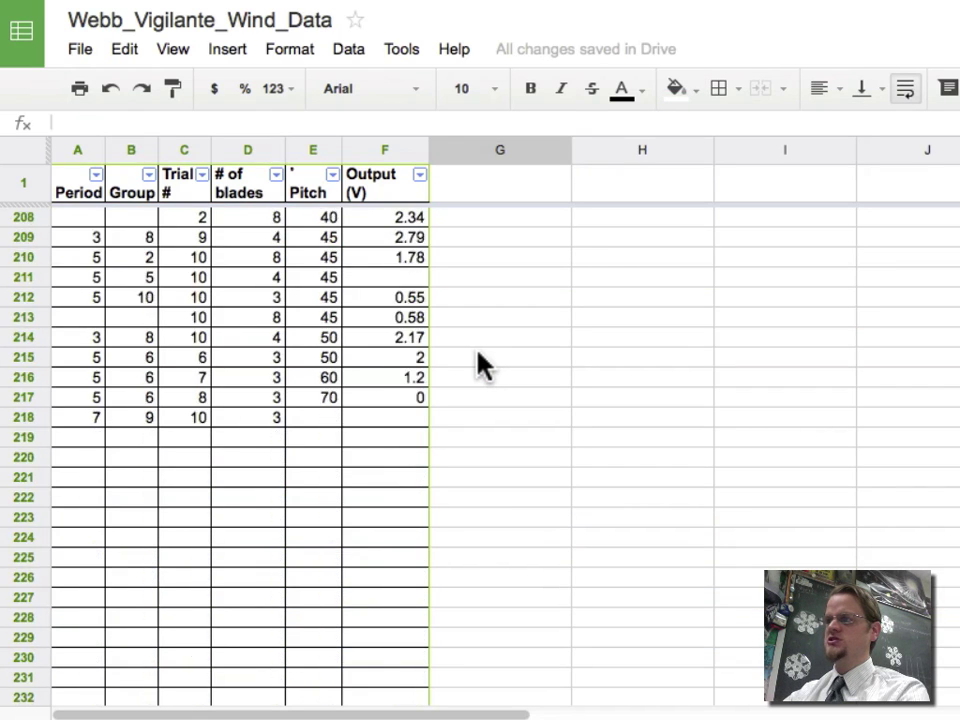
scroll(478, 353, up, 7)
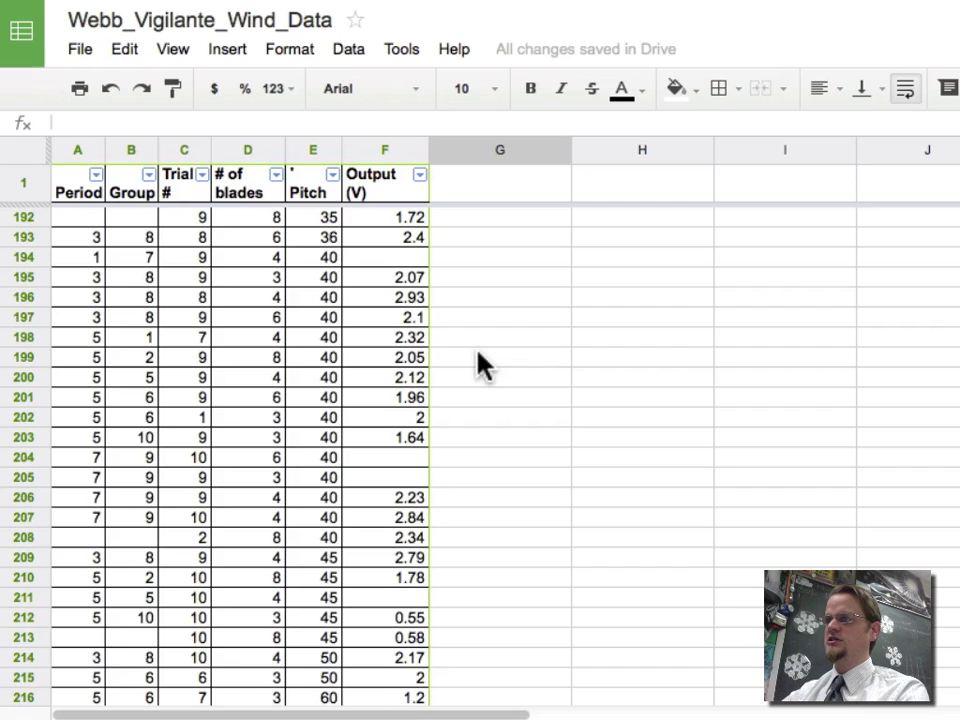
scroll(478, 353, up, 20)
scroll(478, 365, up, 20)
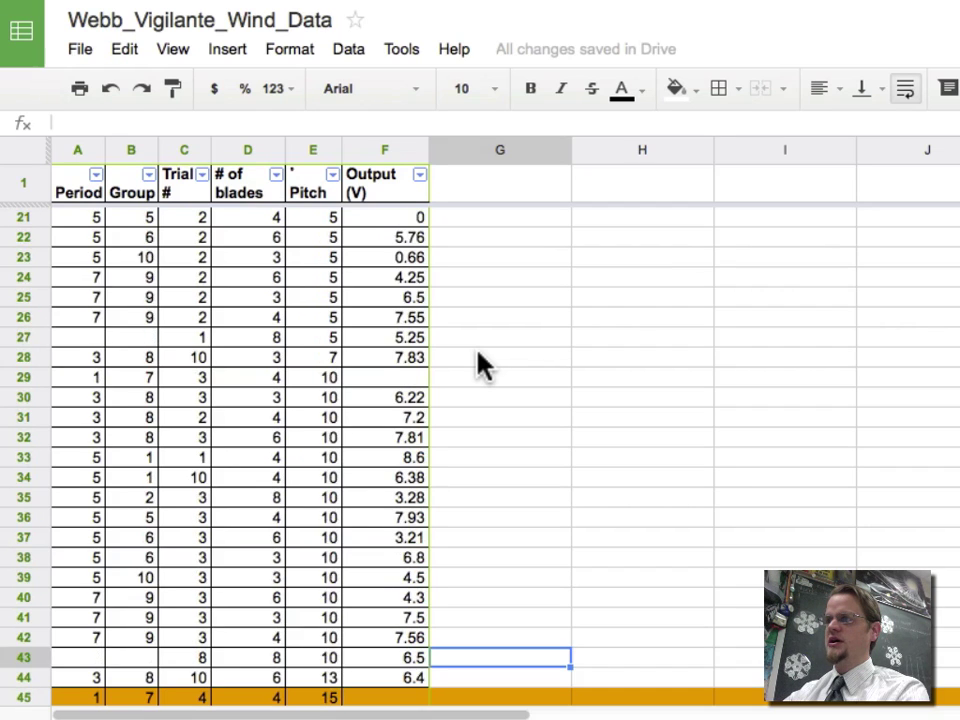
scroll(478, 365, down, 6)
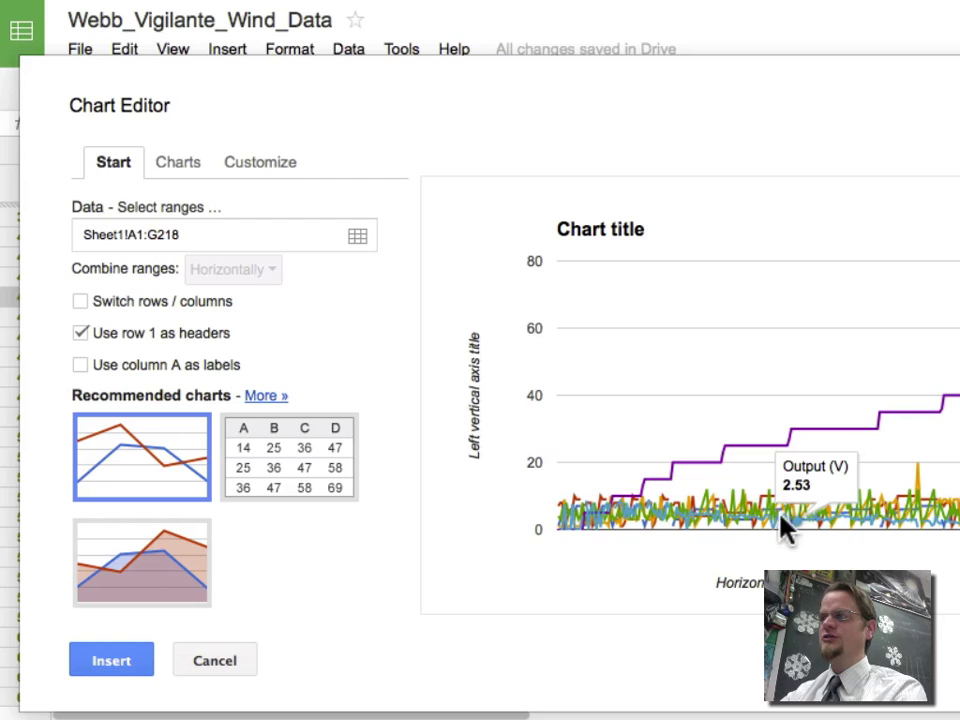
Step: Replace the chart's data range with the blade counts in D45:D58
mouse_move(757, 513)
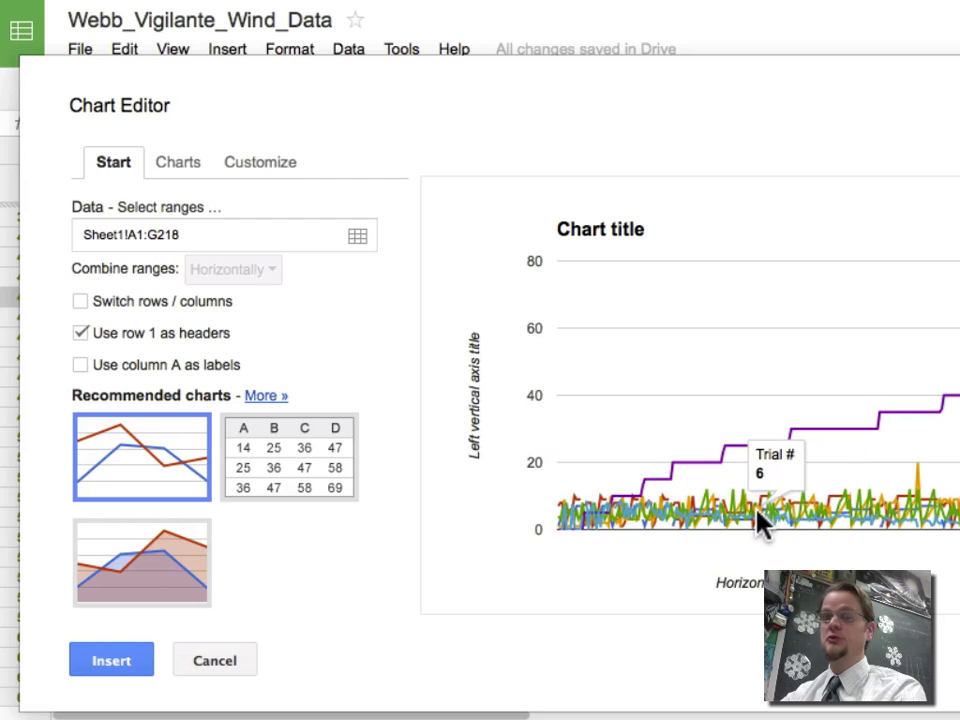
click(358, 238)
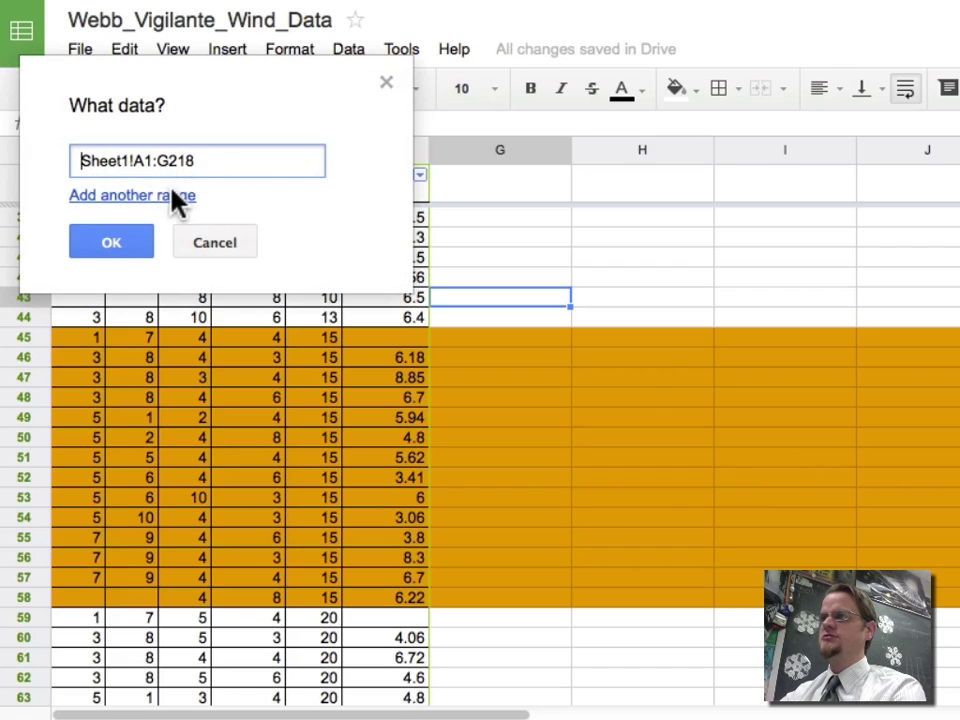
drag(222, 103, 731, 118)
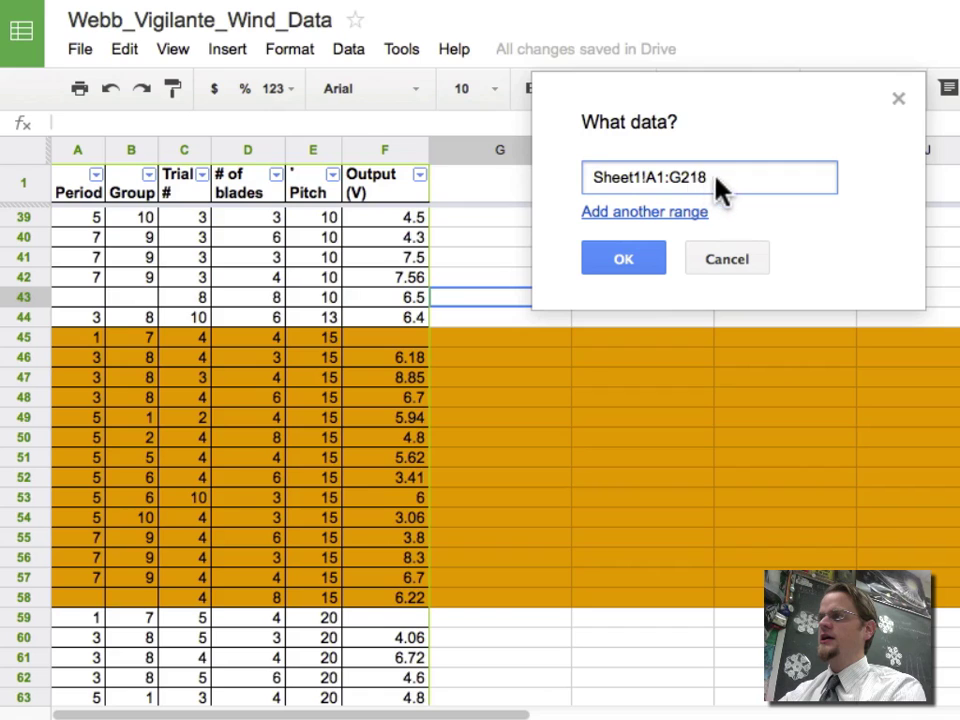
click(425, 162)
key(BackSpace)
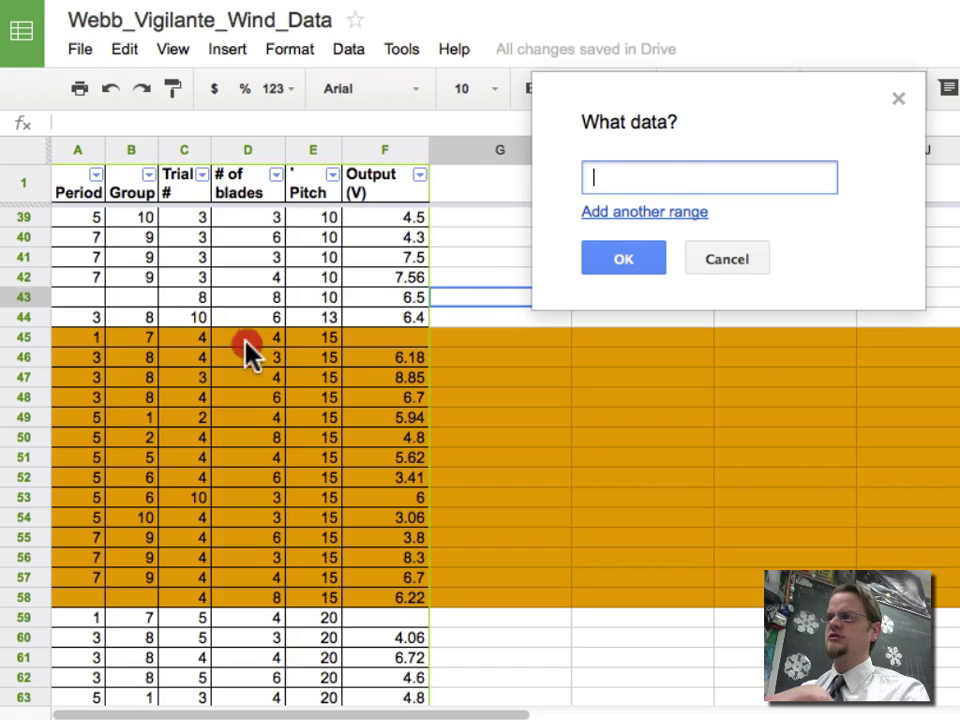
drag(243, 341, 248, 598)
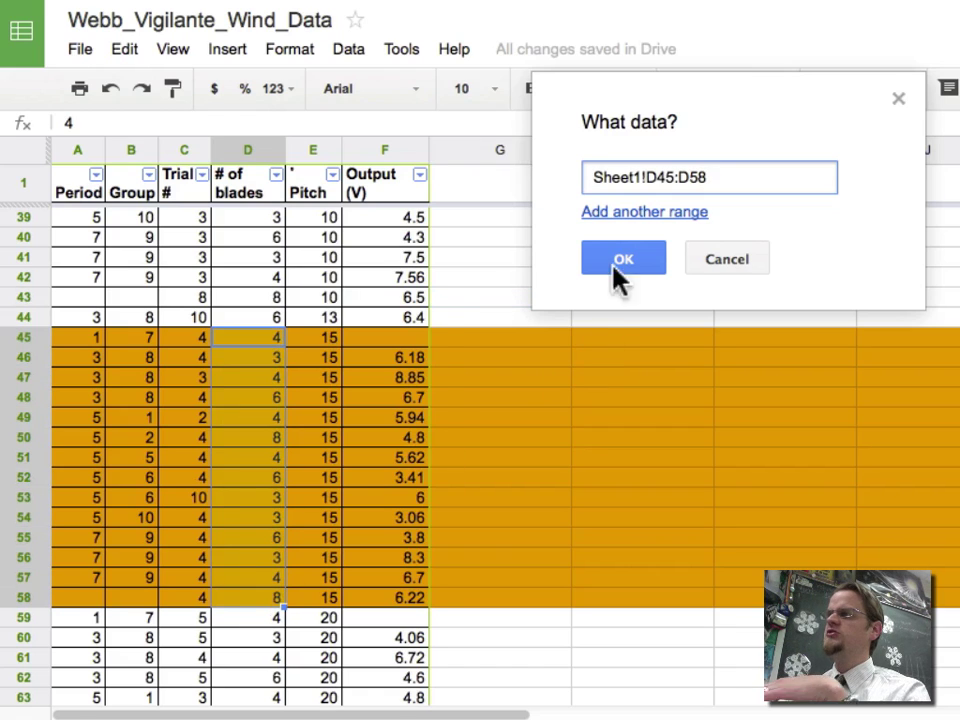
Step: Add Output (V) cells F45:F58 as a second data range and confirm
click(645, 212)
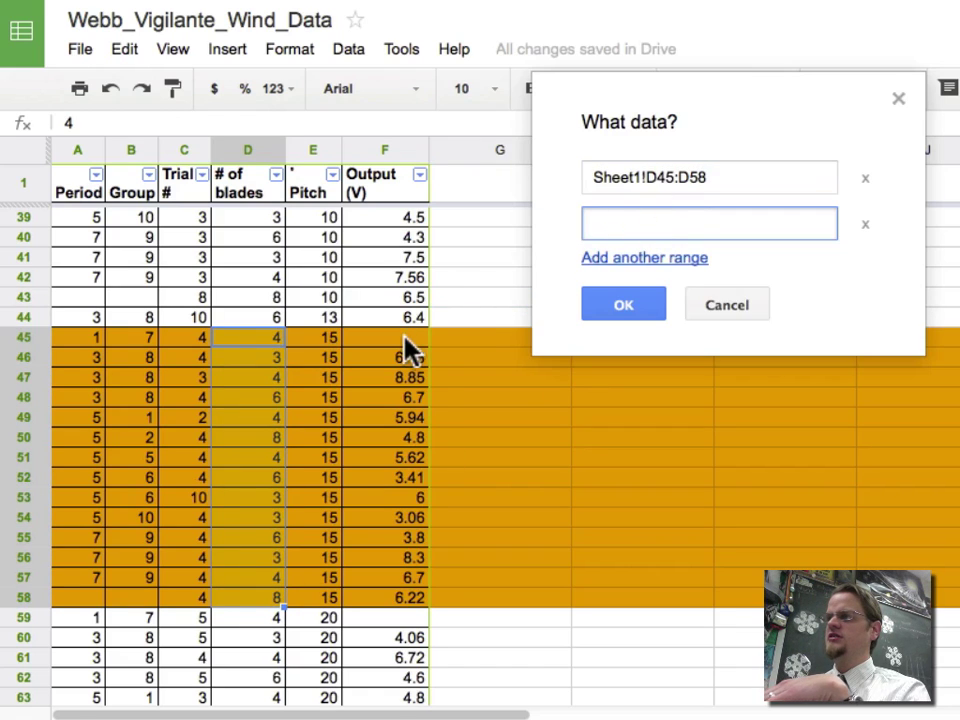
drag(400, 338, 411, 604)
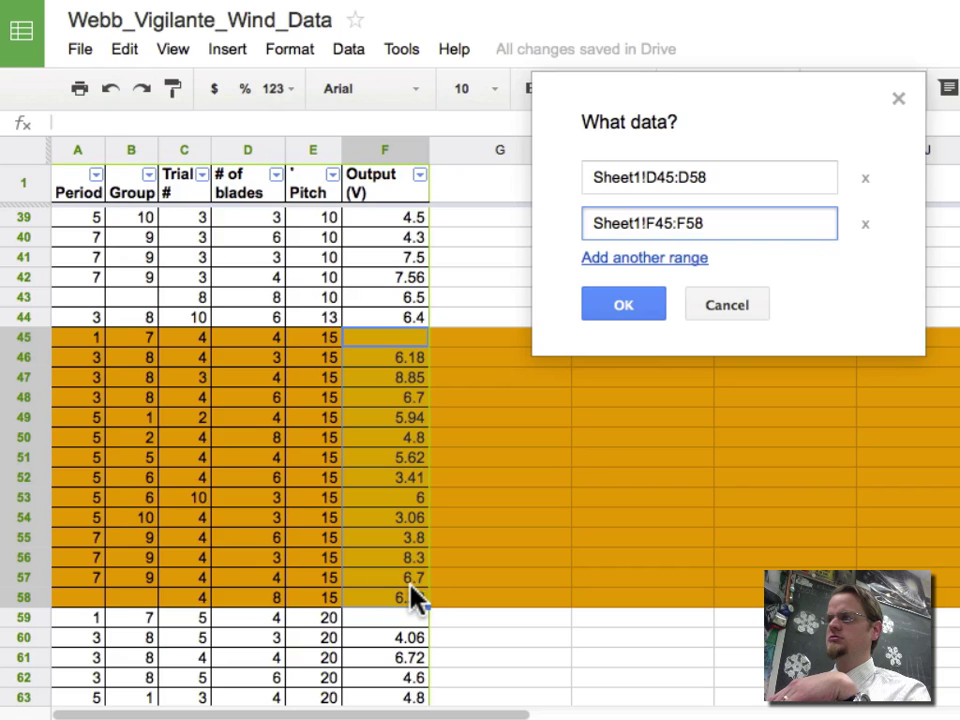
click(623, 305)
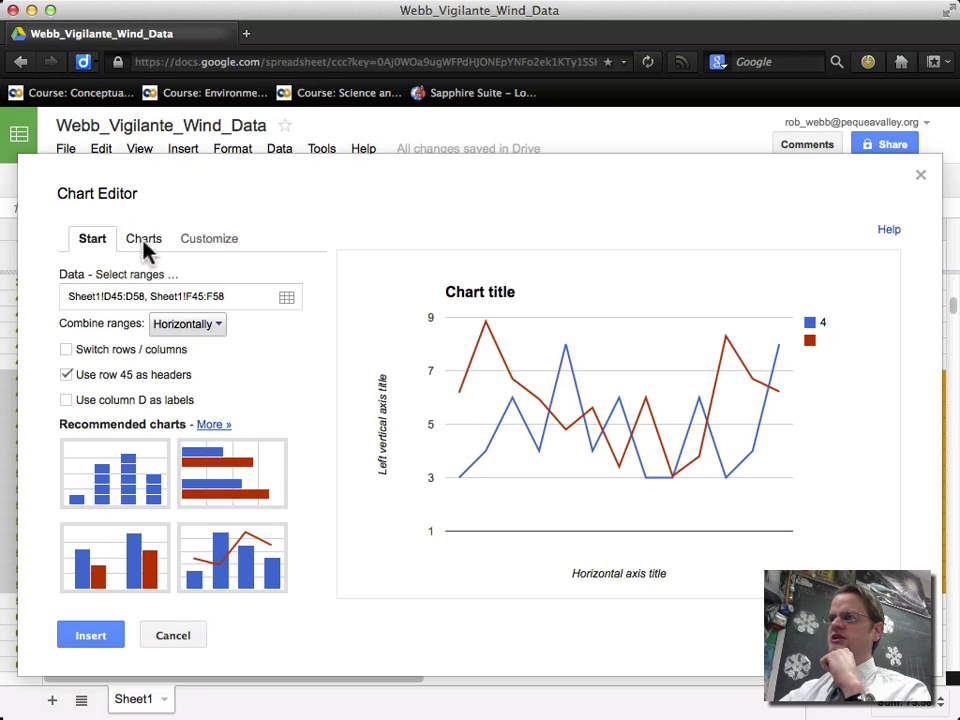
Step: Switch the chart to the first Scatter style, then select the default title under Customize
click(143, 245)
click(96, 408)
click(257, 327)
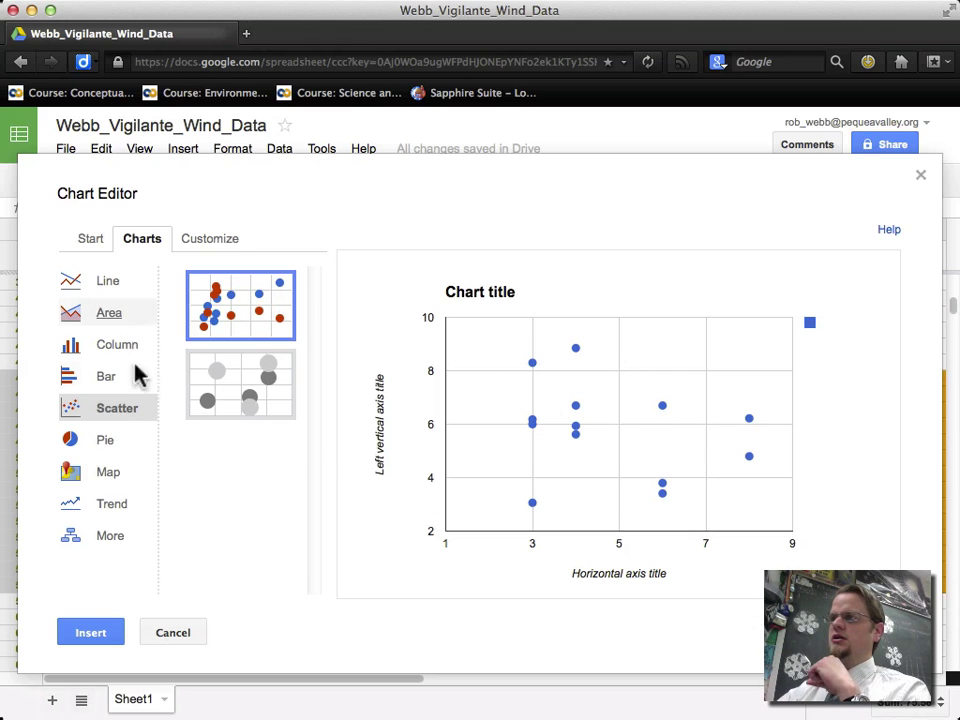
click(210, 240)
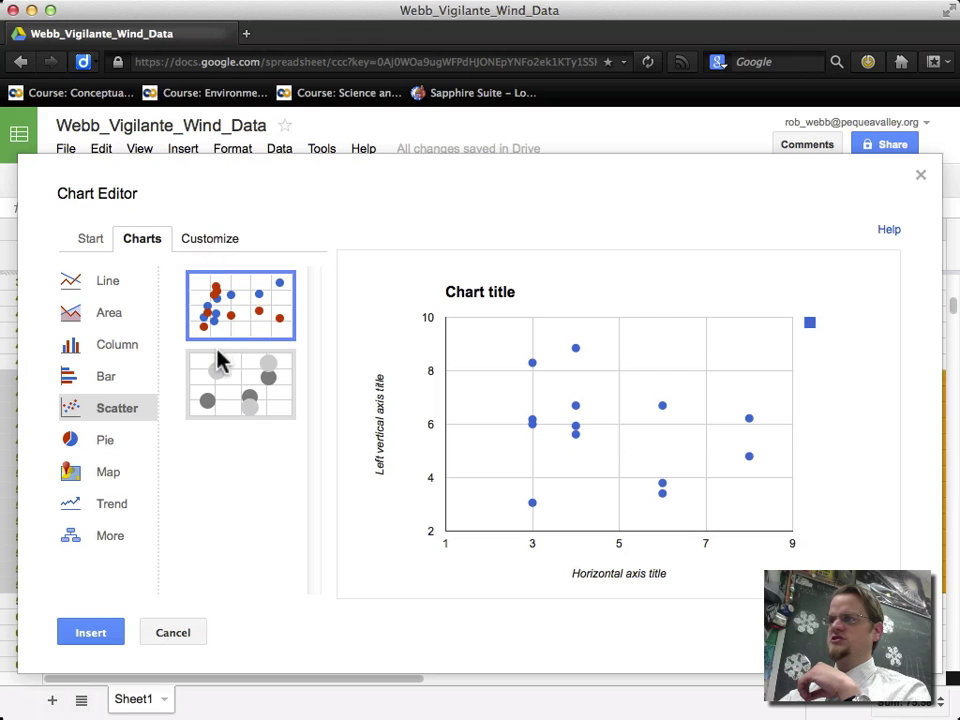
drag(135, 362, 36, 356)
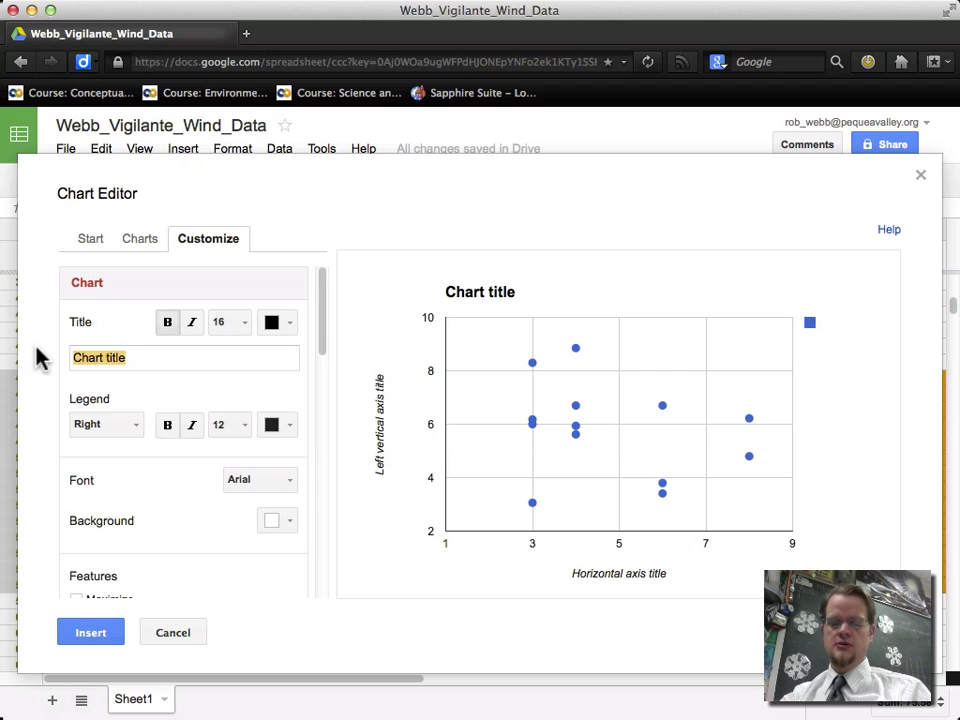
Step: Title the chart 'What affect does the number of blades have on output voltage, using 15° pitch?'
text(What )
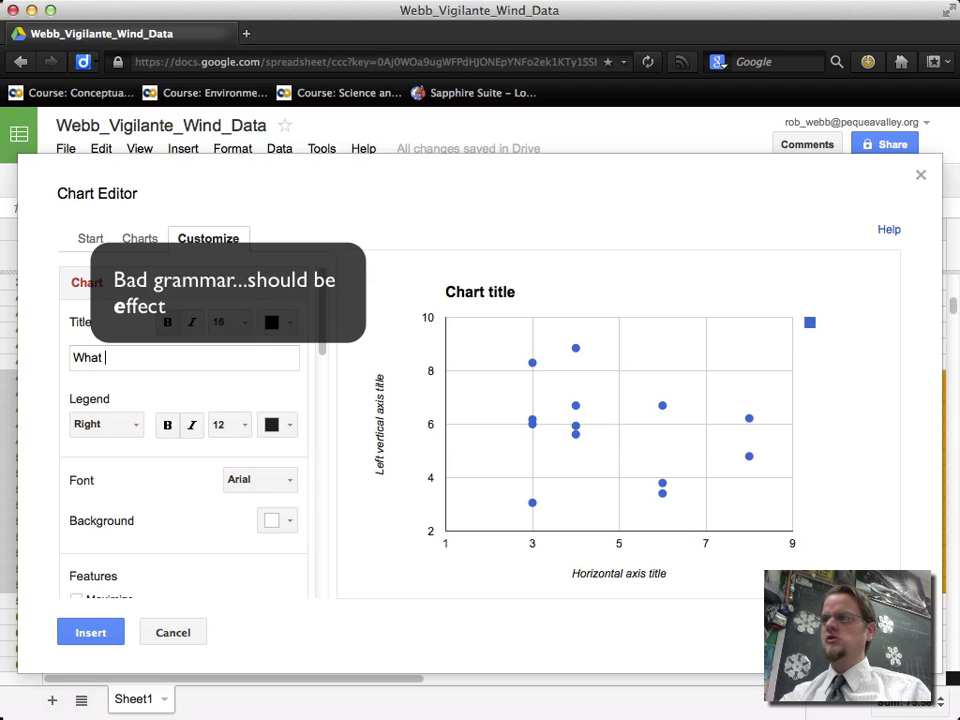
text(affect )
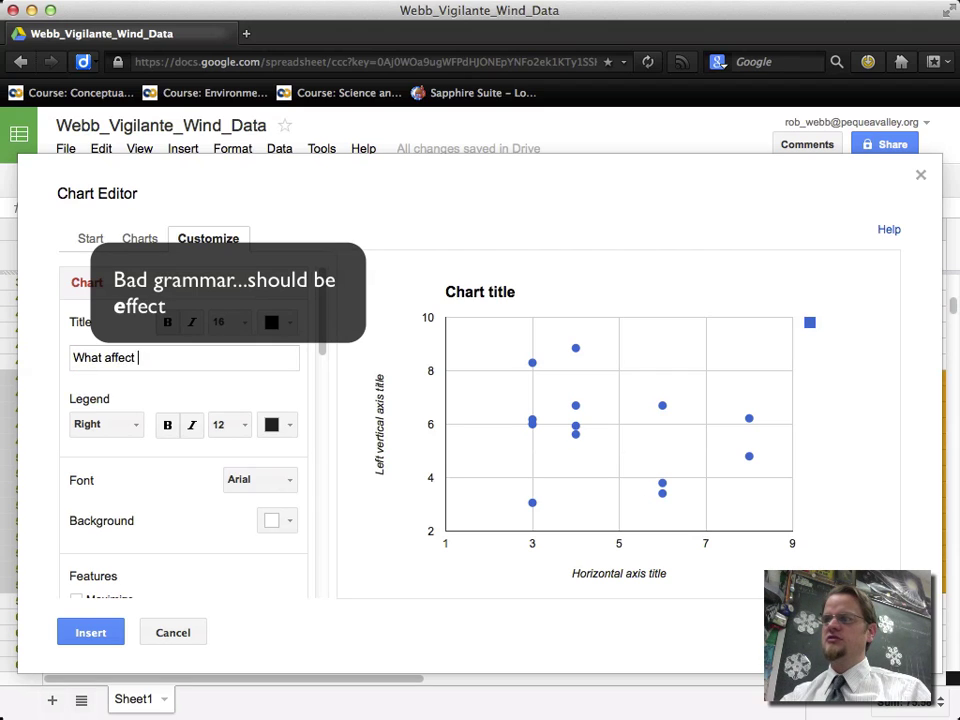
text(does the numbe)
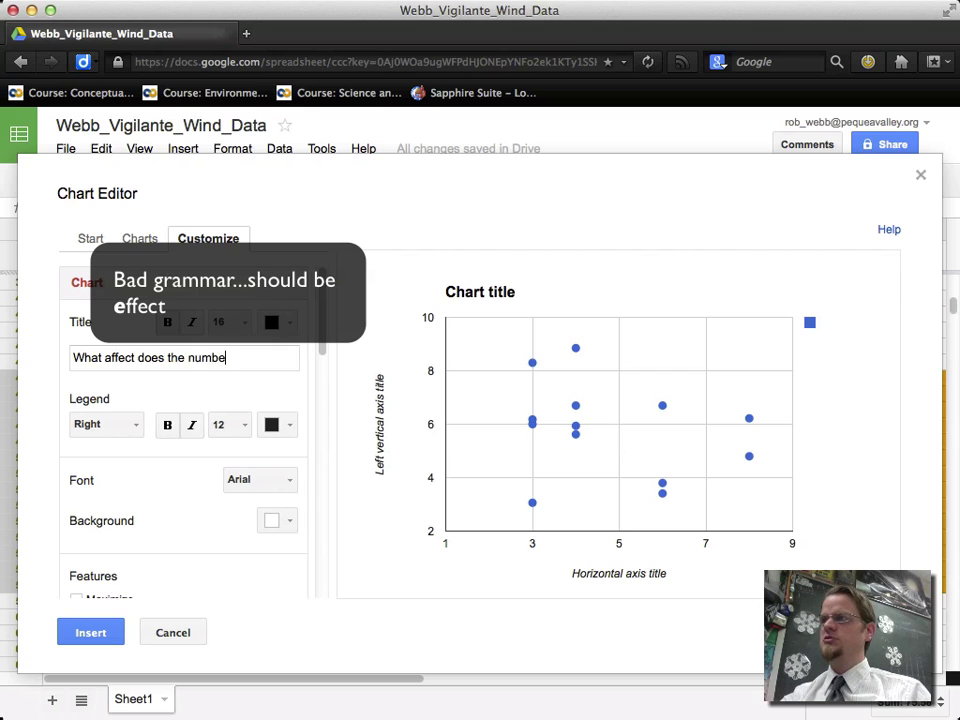
text(r of blades h)
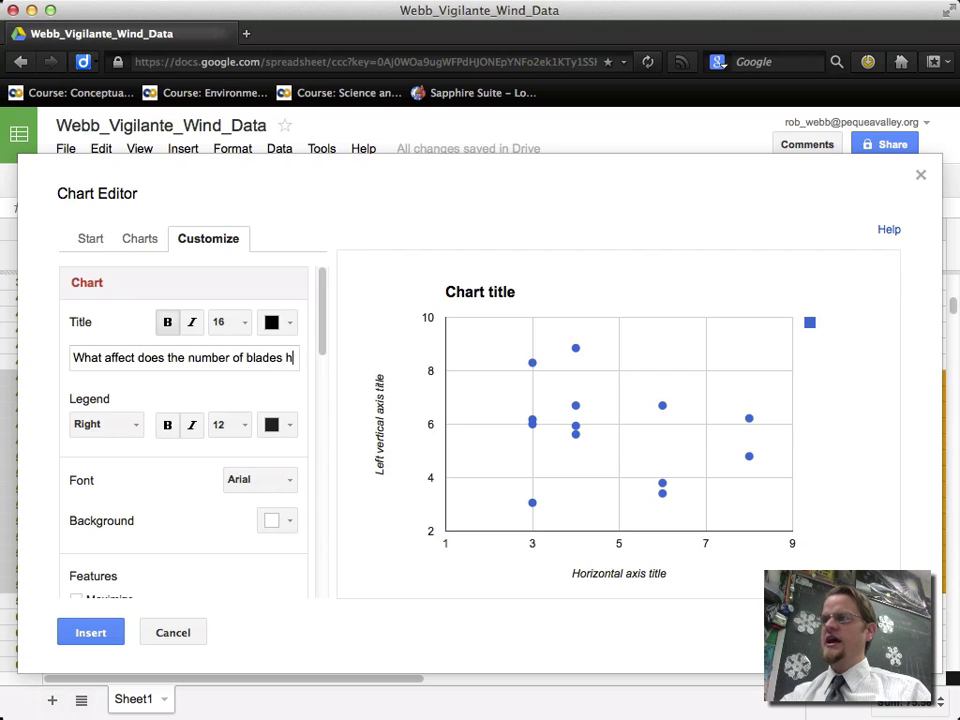
text(ave on )
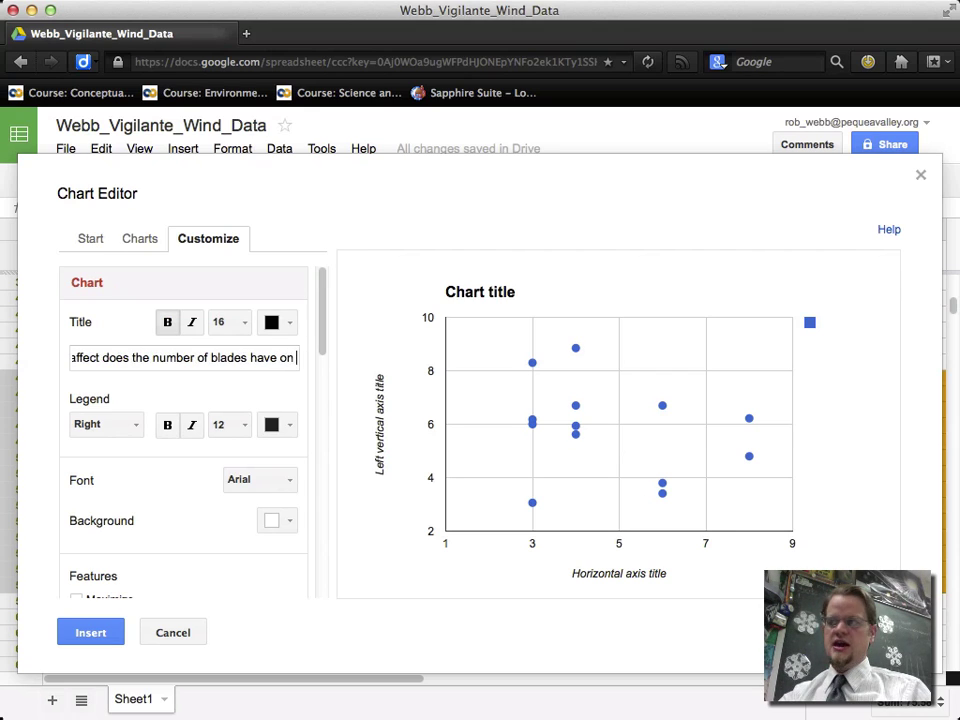
text(output vol)
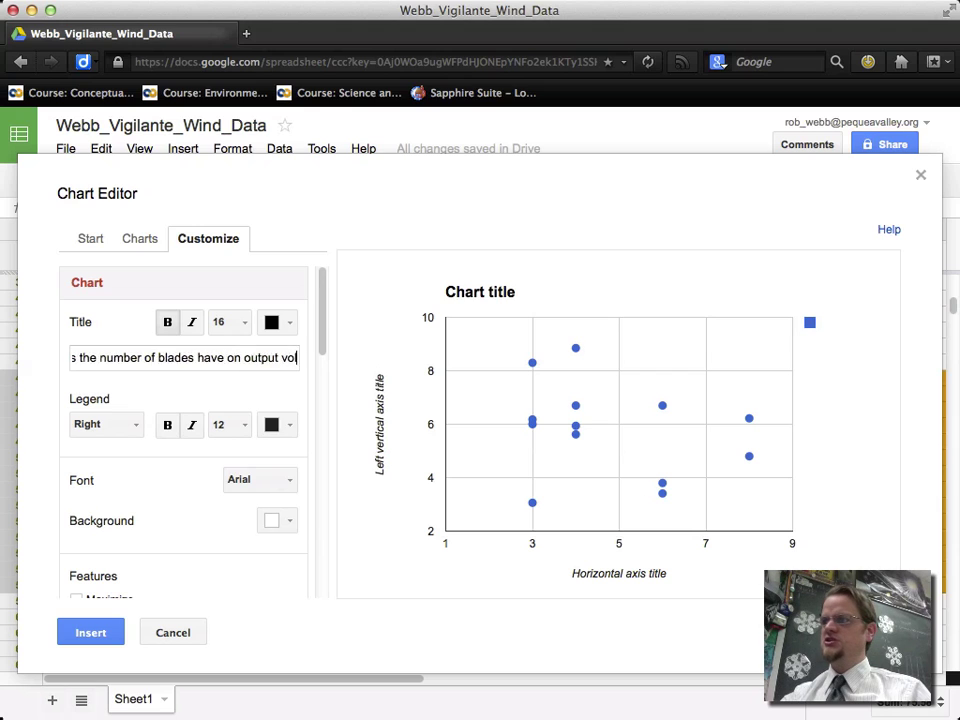
text(tage, )
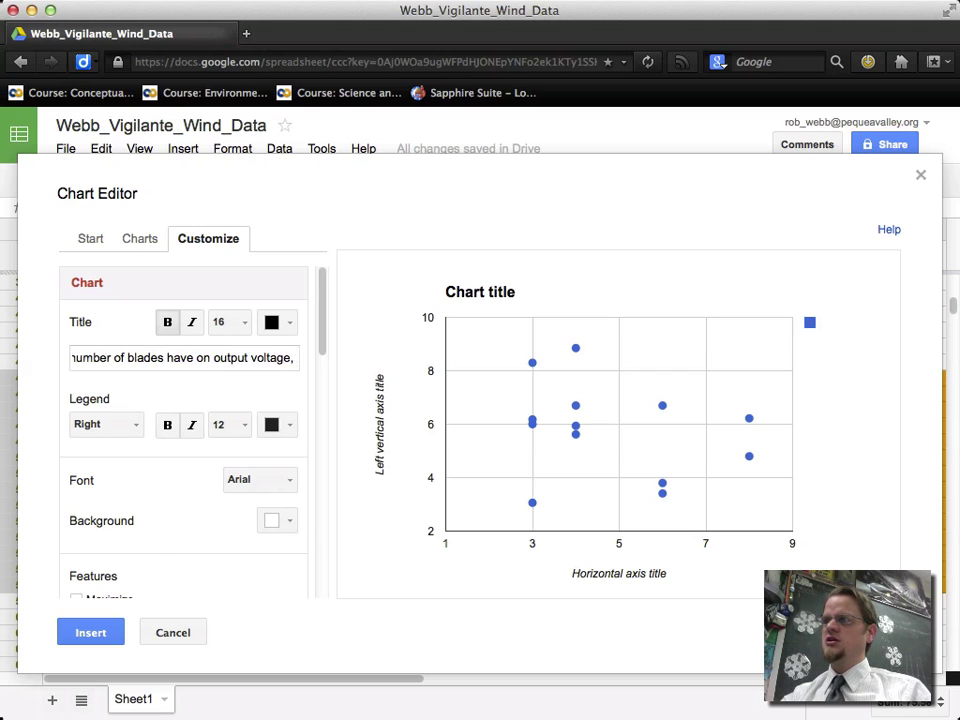
text(using 1)
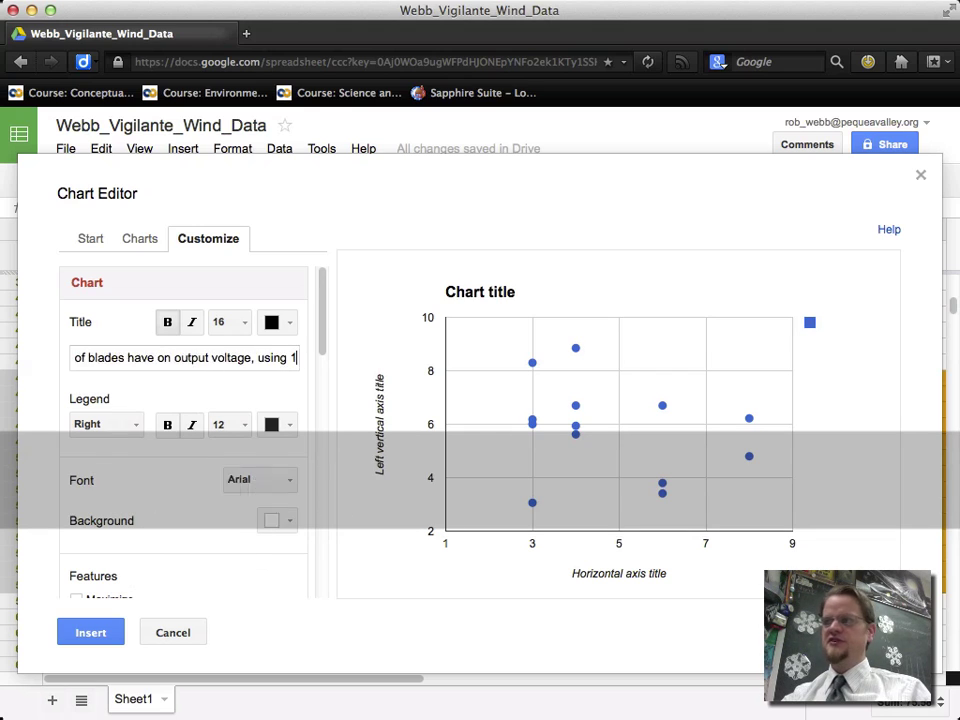
text(5°)
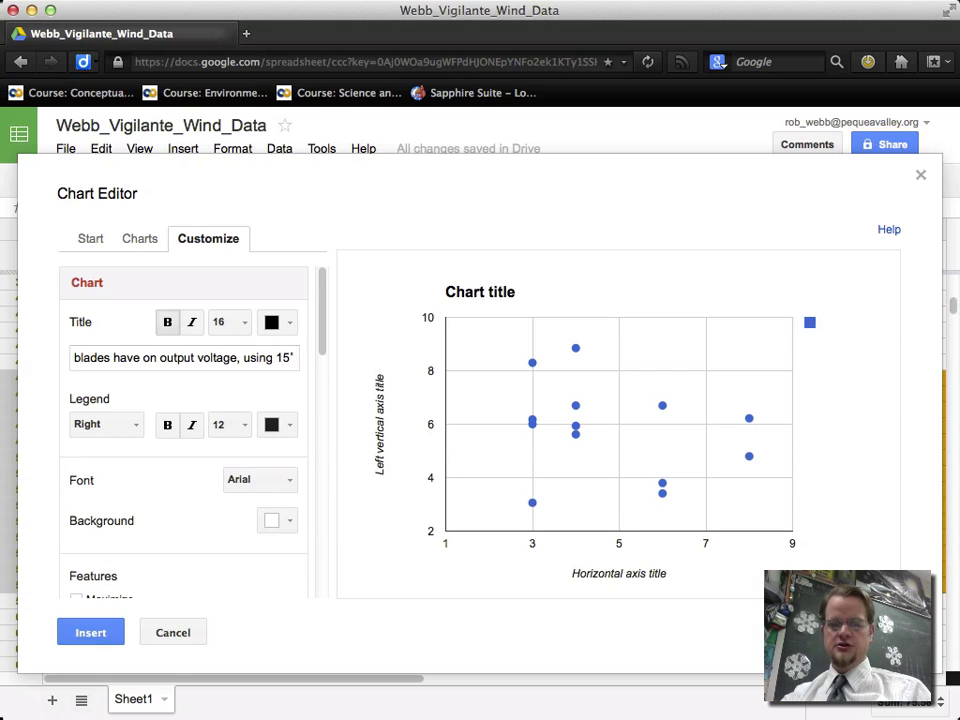
text( pitch?)
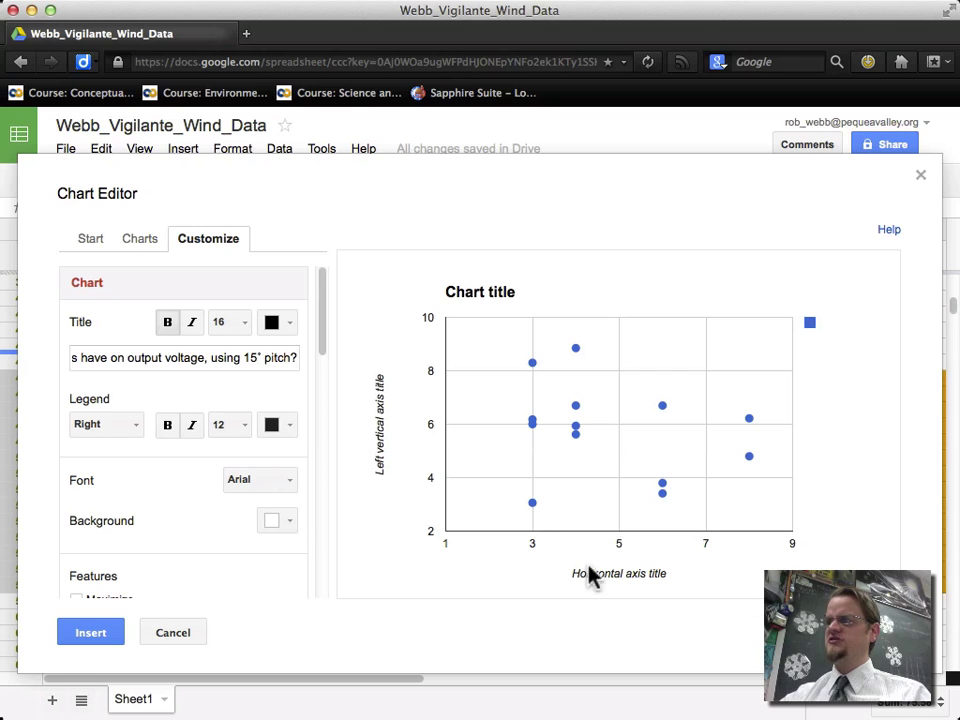
Step: Title the horizontal axis '# of blades'
scroll(215, 390, down, 1)
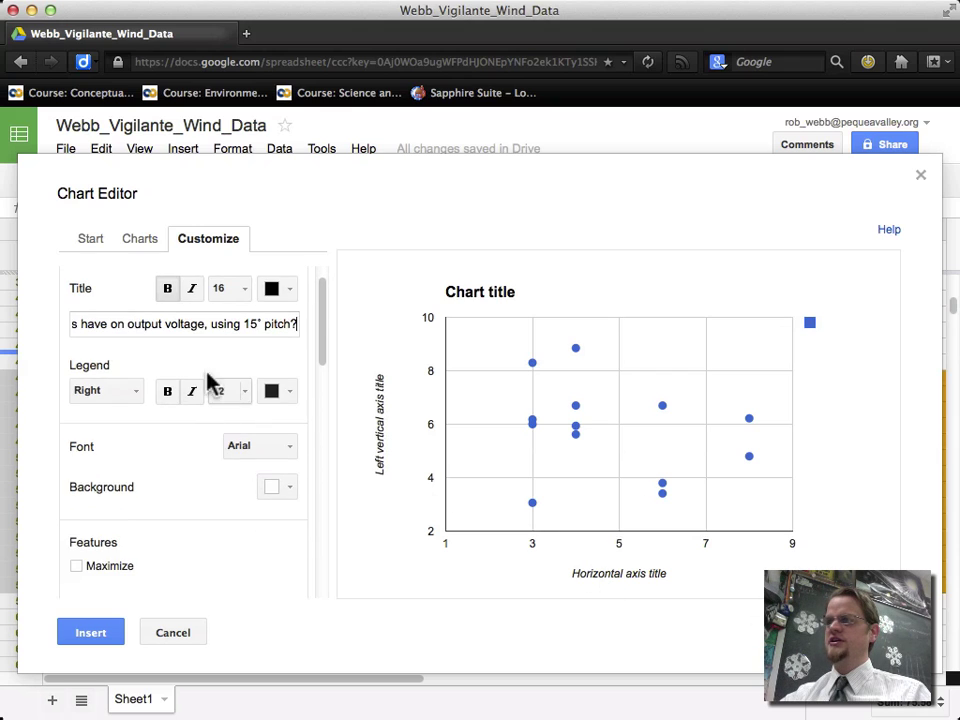
scroll(170, 400, down, 2)
scroll(165, 398, down, 4)
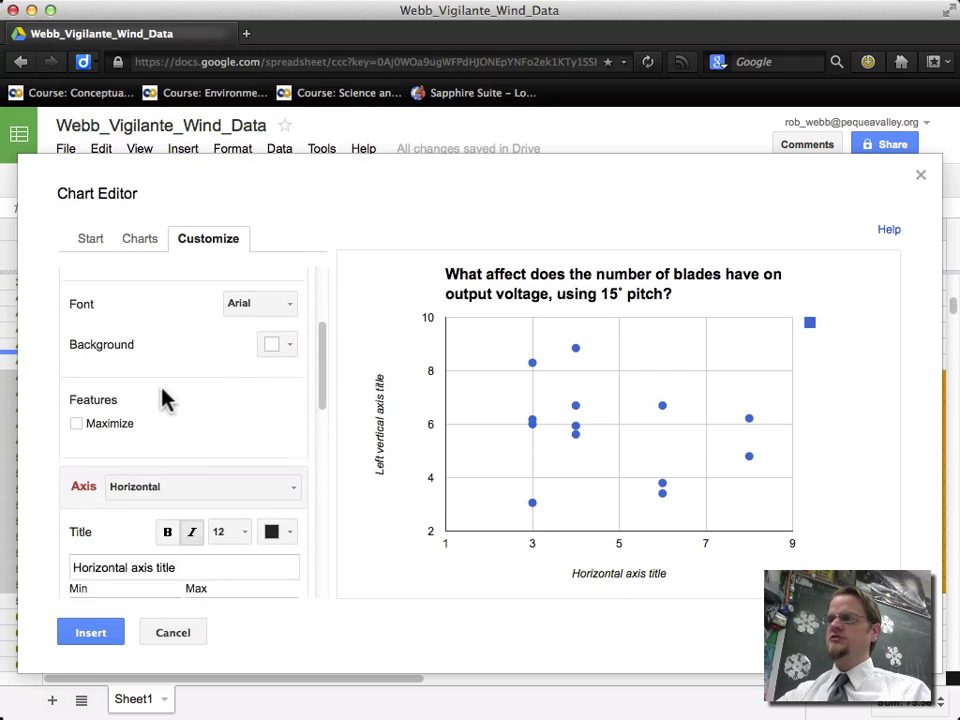
click(170, 416)
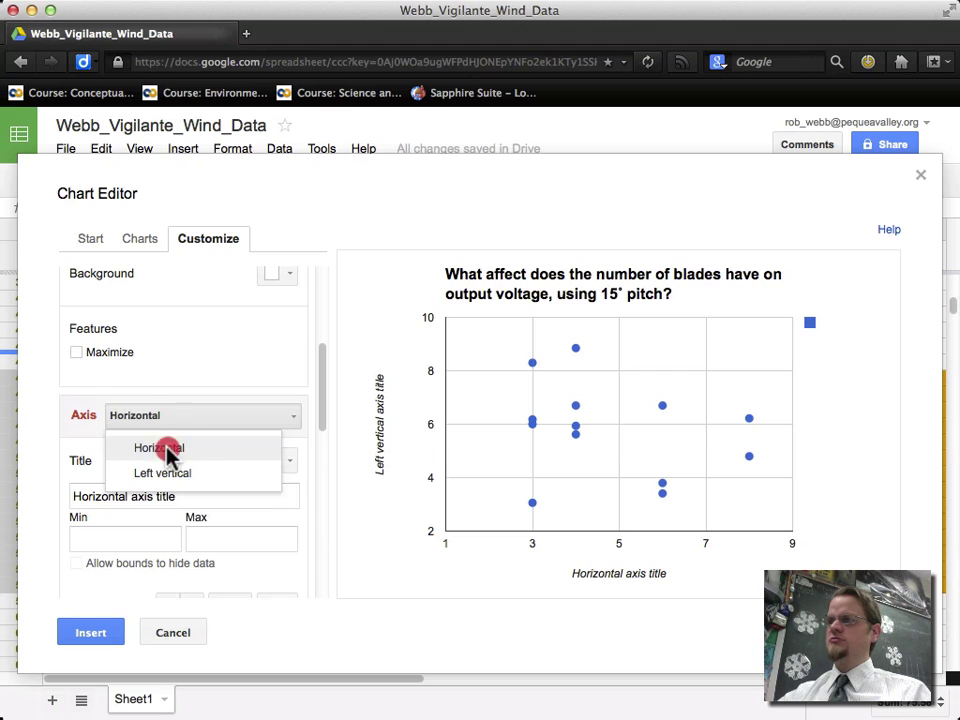
click(165, 448)
click(160, 497)
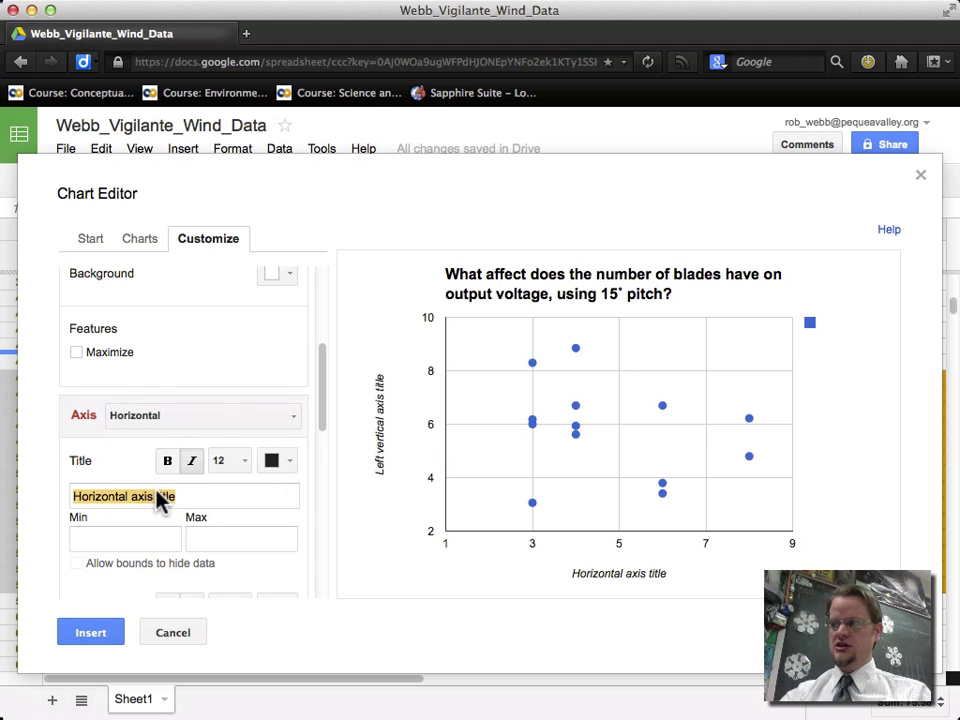
text(# of blades)
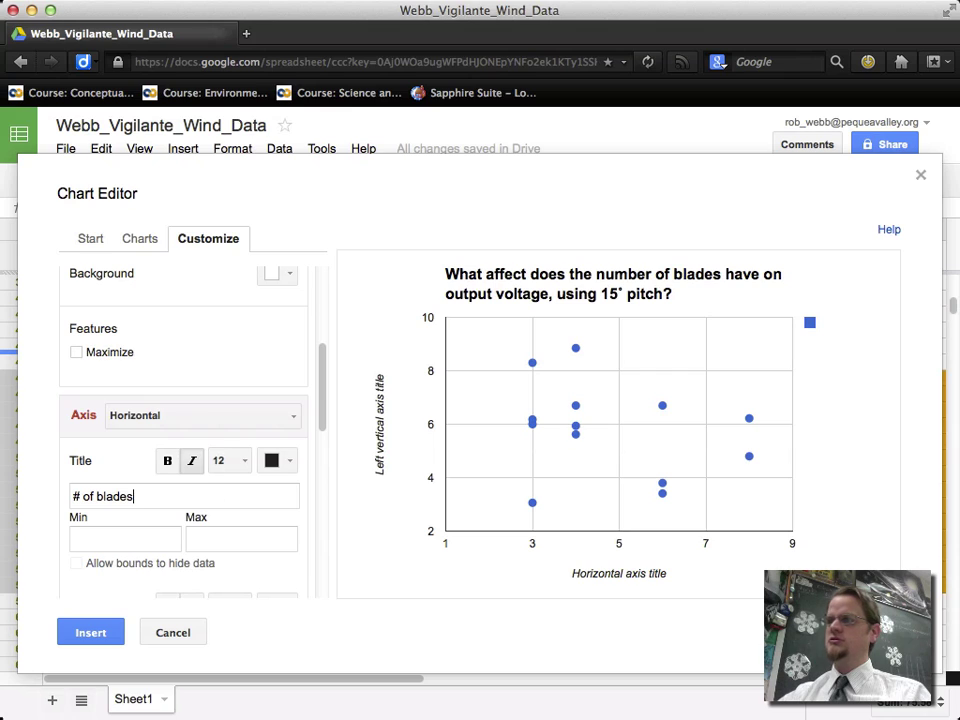
Step: Title the left vertical axis 'Voltage Output' and insert the chart into the sheet
click(201, 418)
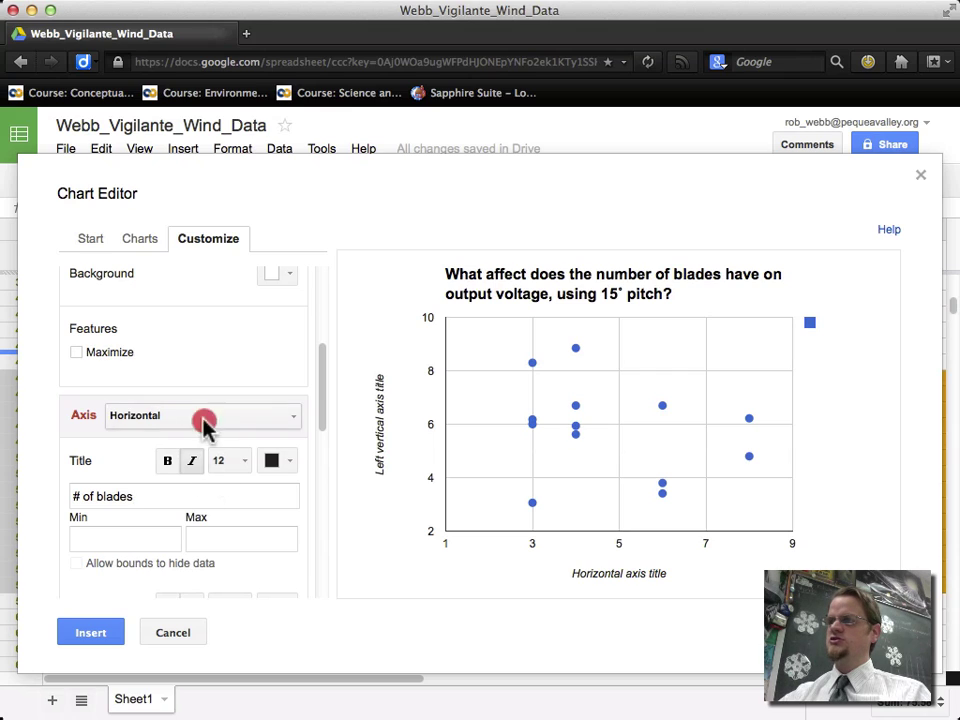
click(178, 474)
click(146, 509)
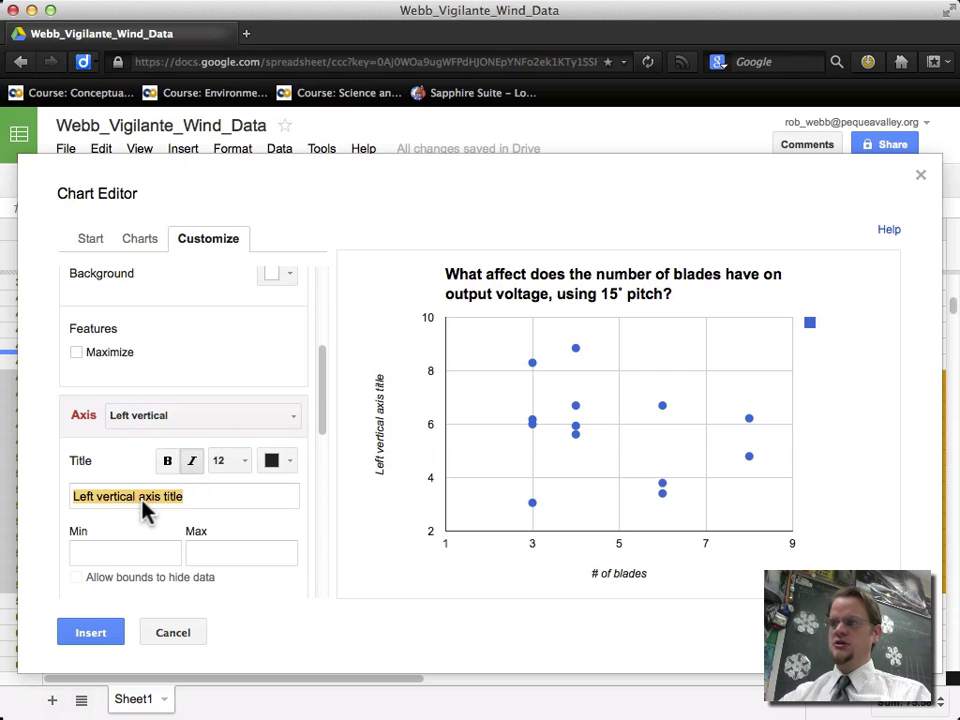
text(Voltage Output)
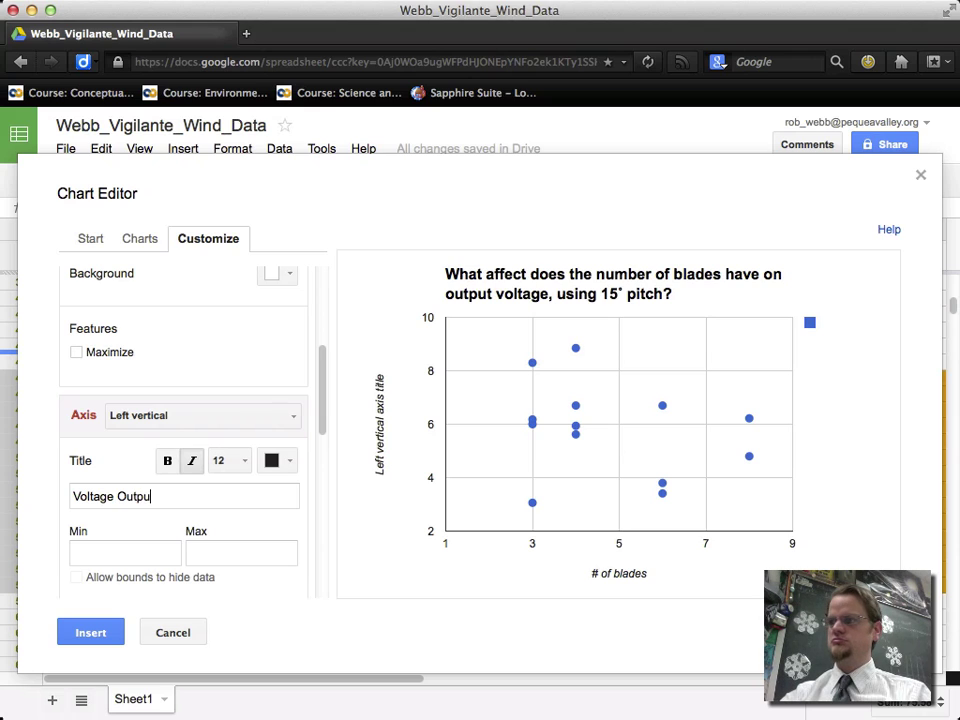
click(100, 632)
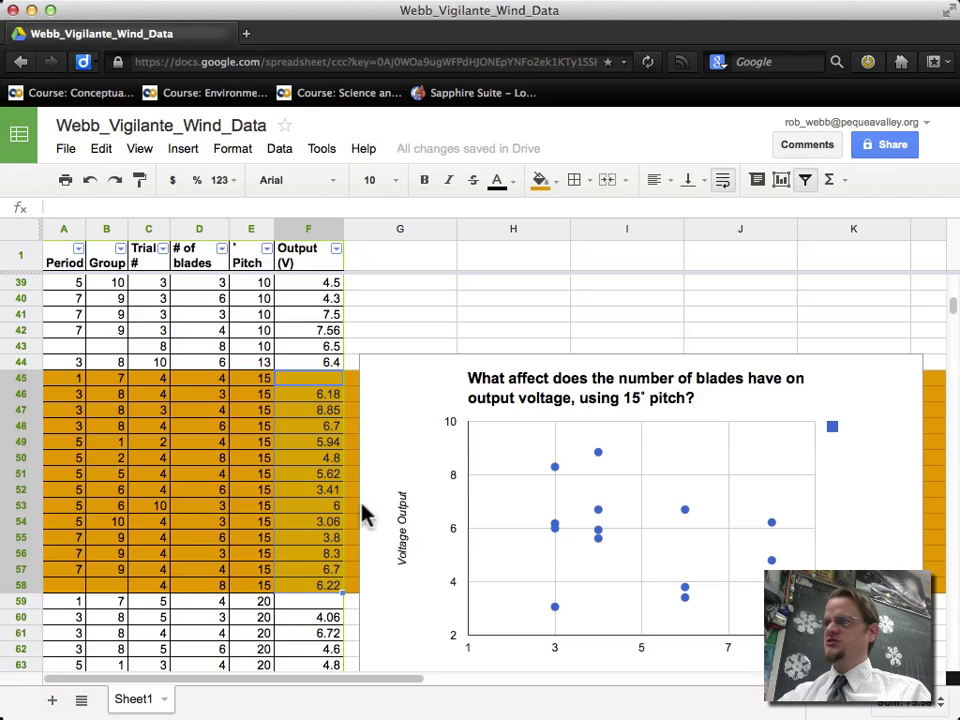
Step: Move the scatter chart to its own sheet using the chart's Move to own sheet action
click(818, 396)
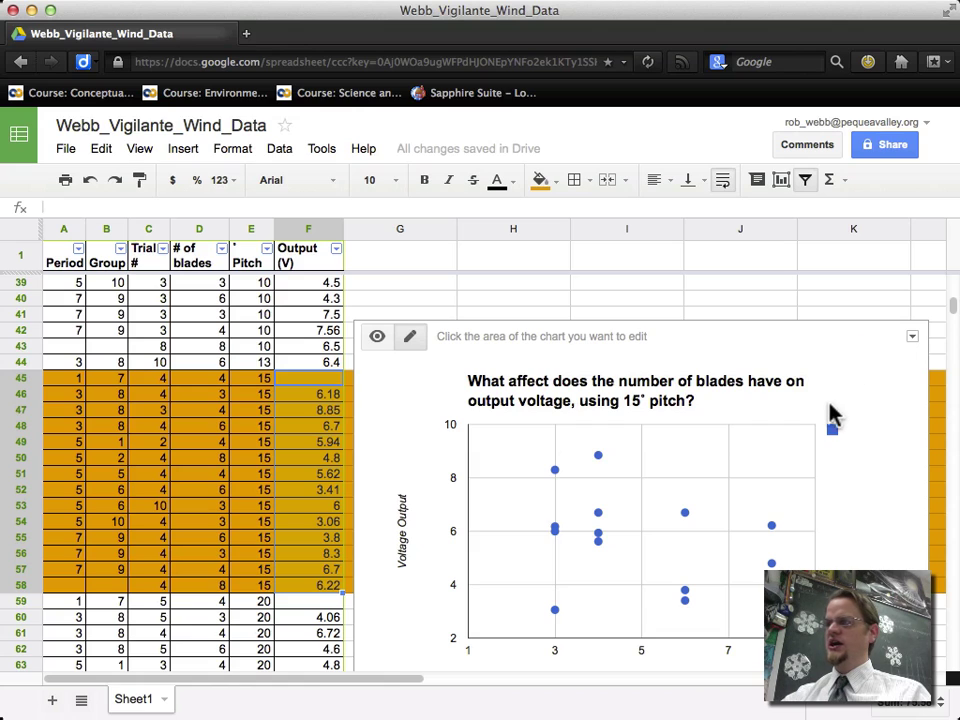
click(912, 338)
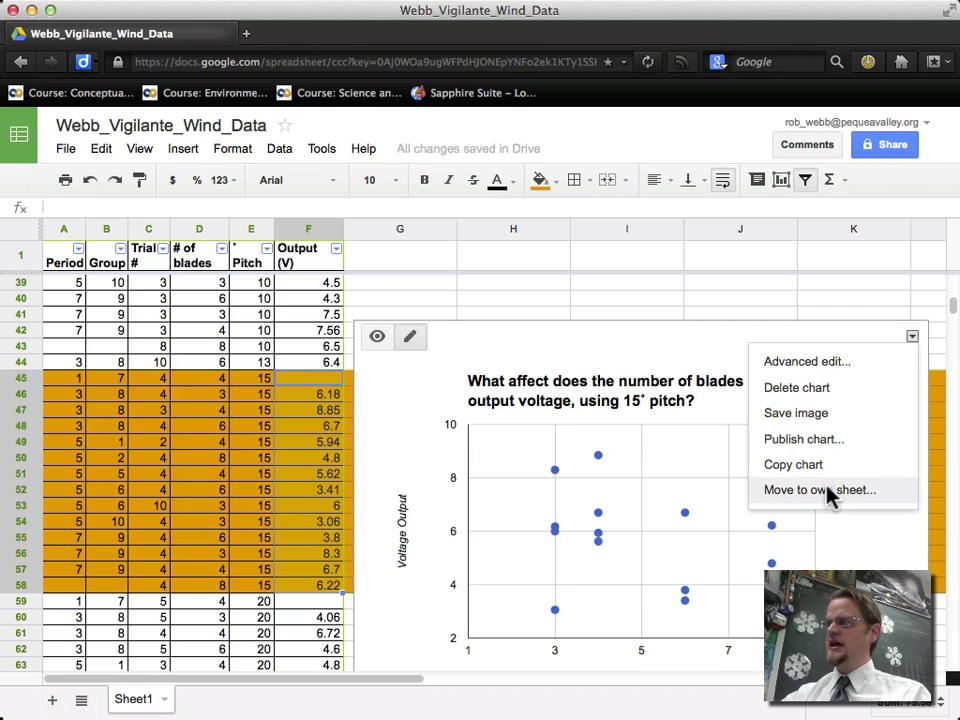
click(829, 494)
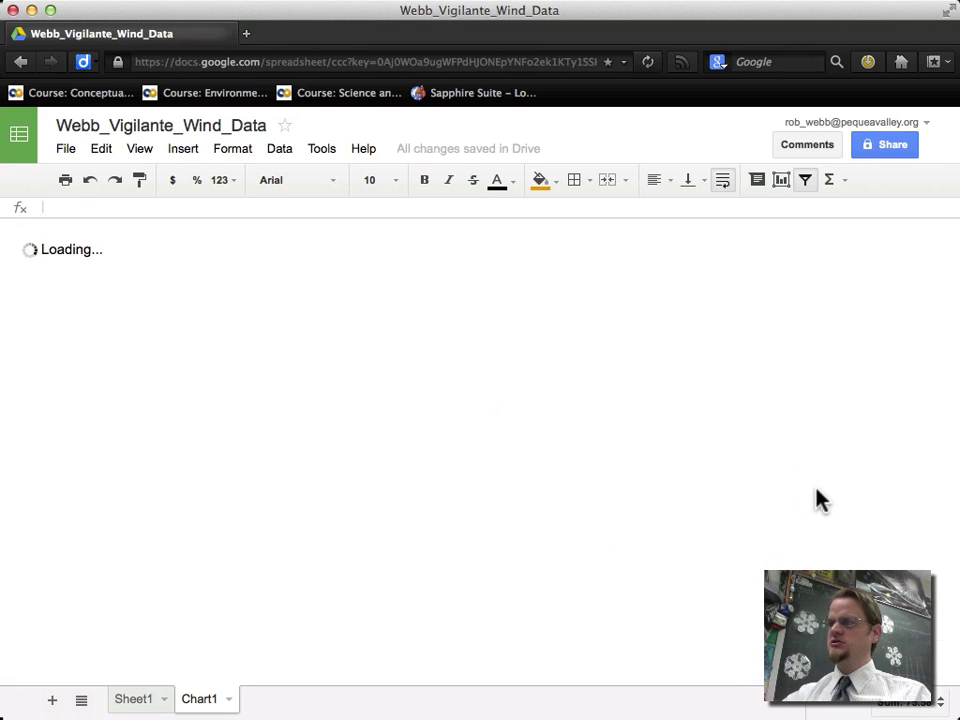
Step: Rename the Chart1 tab to 'bladesVvoltage-15°'
click(229, 704)
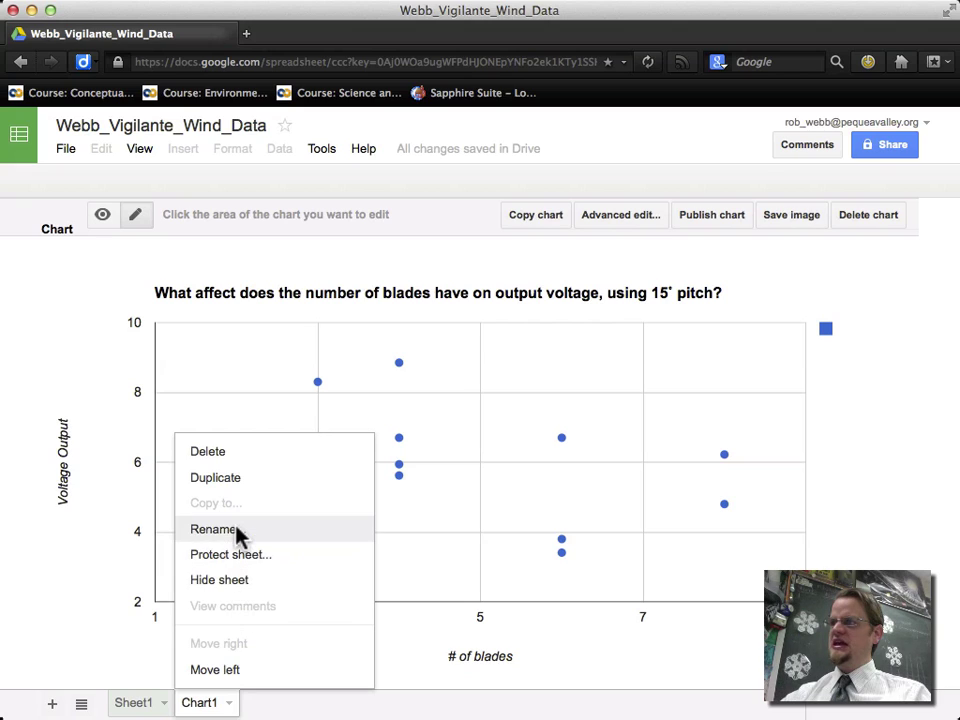
click(237, 530)
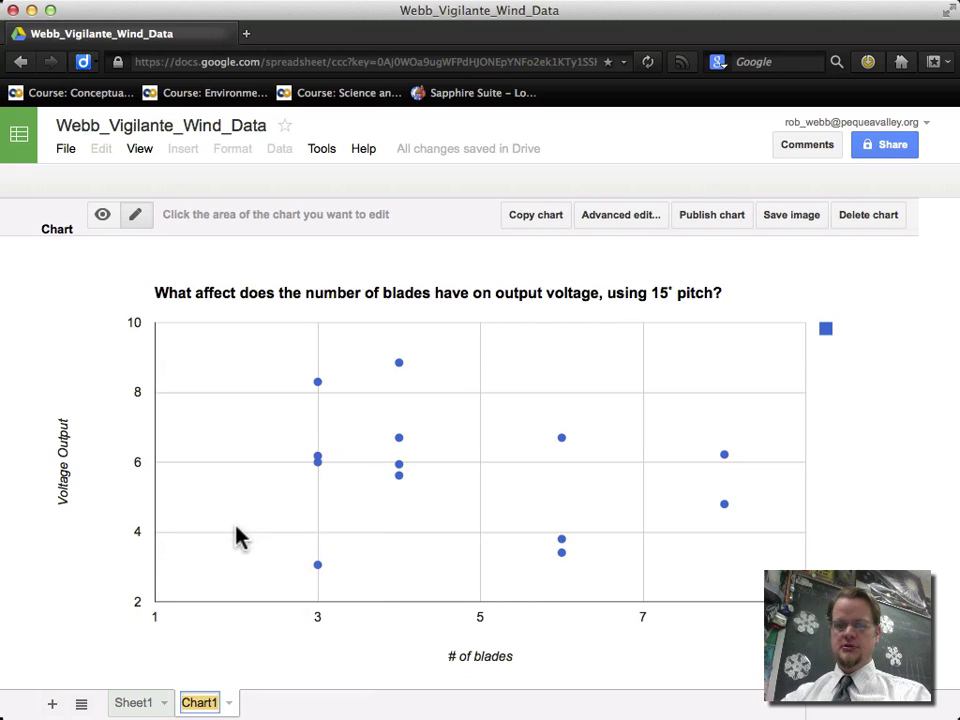
text(blades)
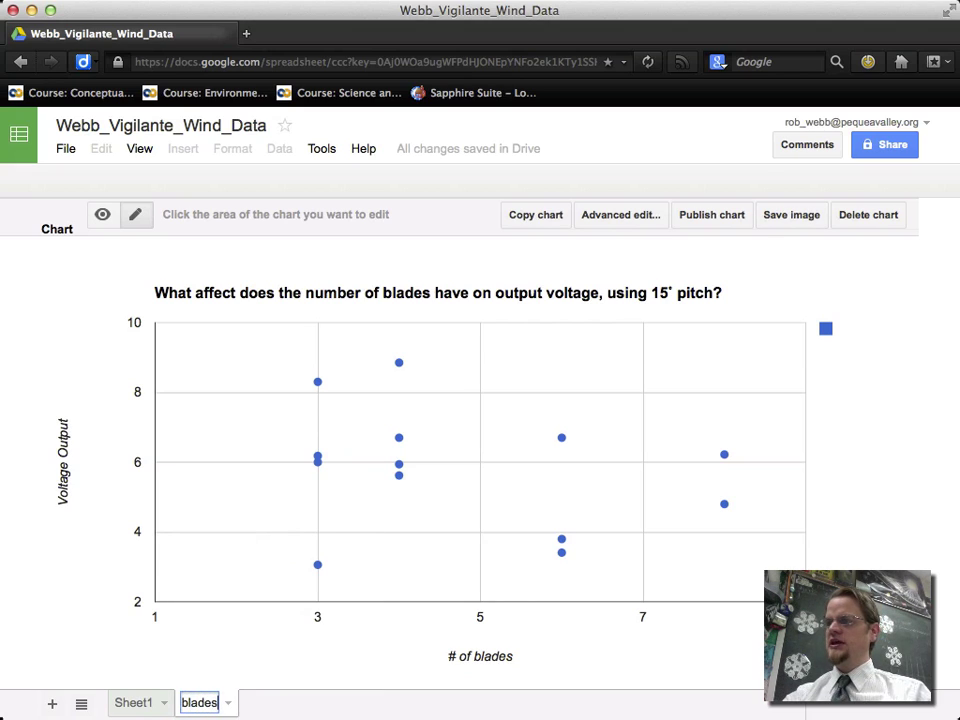
text(V)
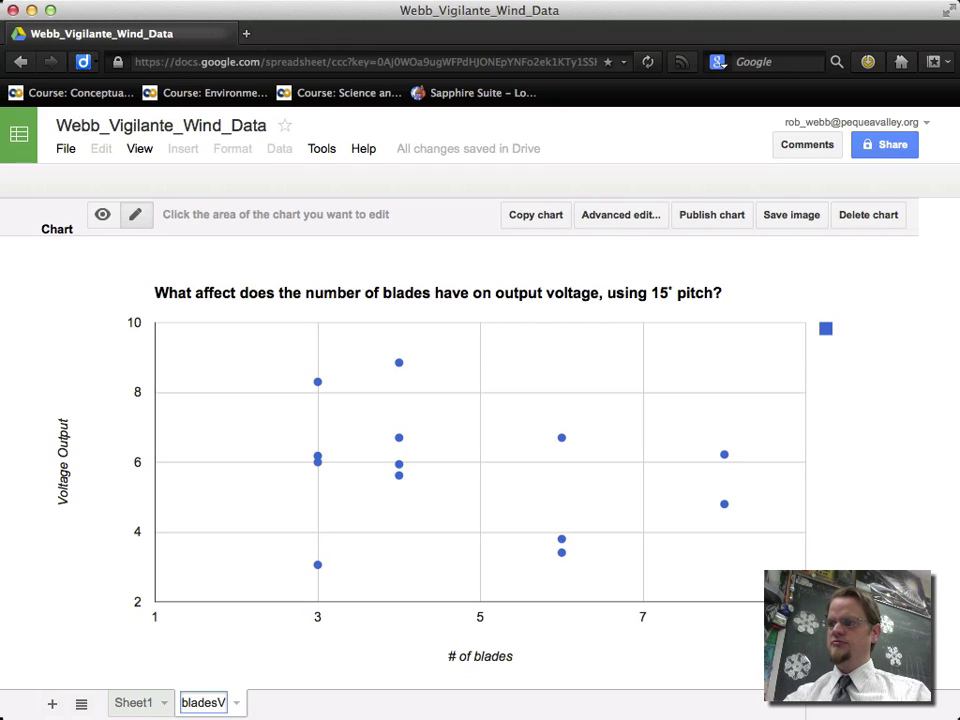
text(voltage)
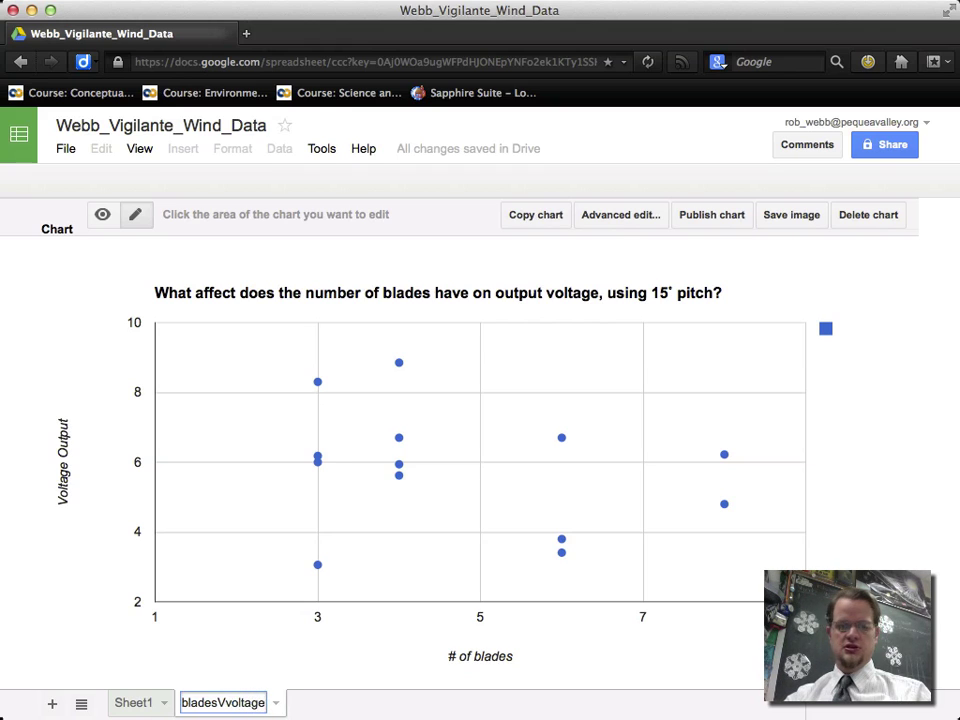
text(-15')
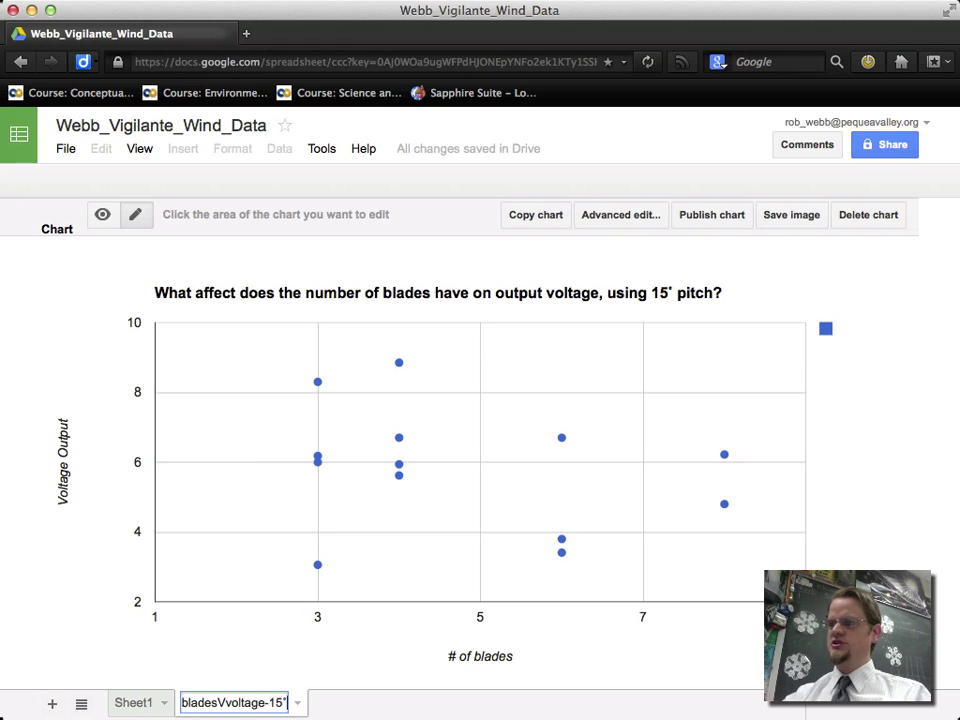
key(Return)
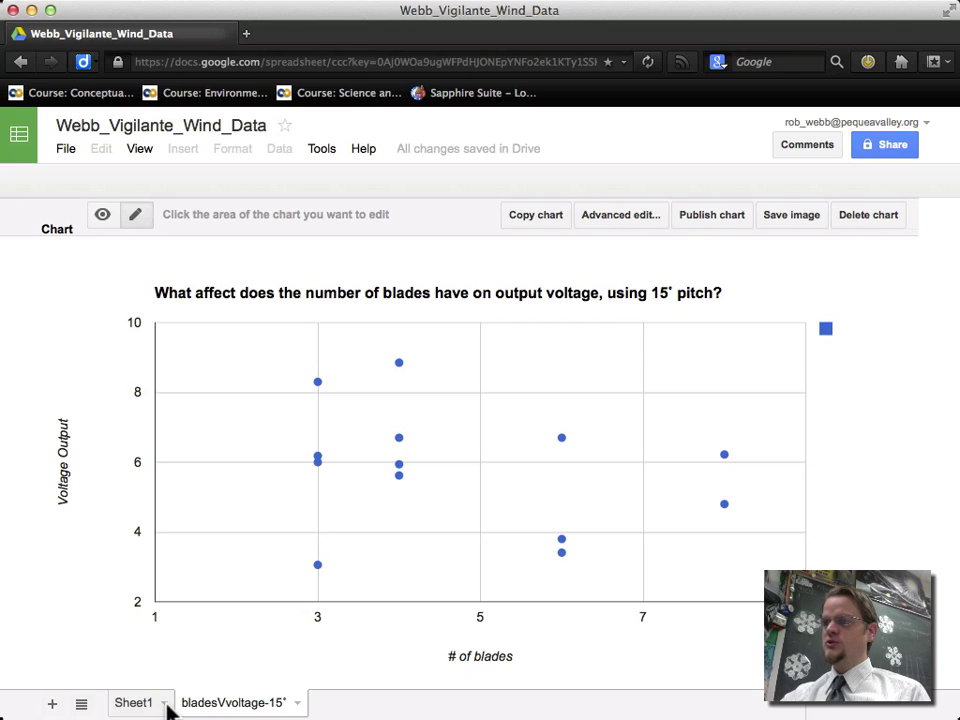
Step: Return to the Sheet1 tab with the wind data
click(120, 705)
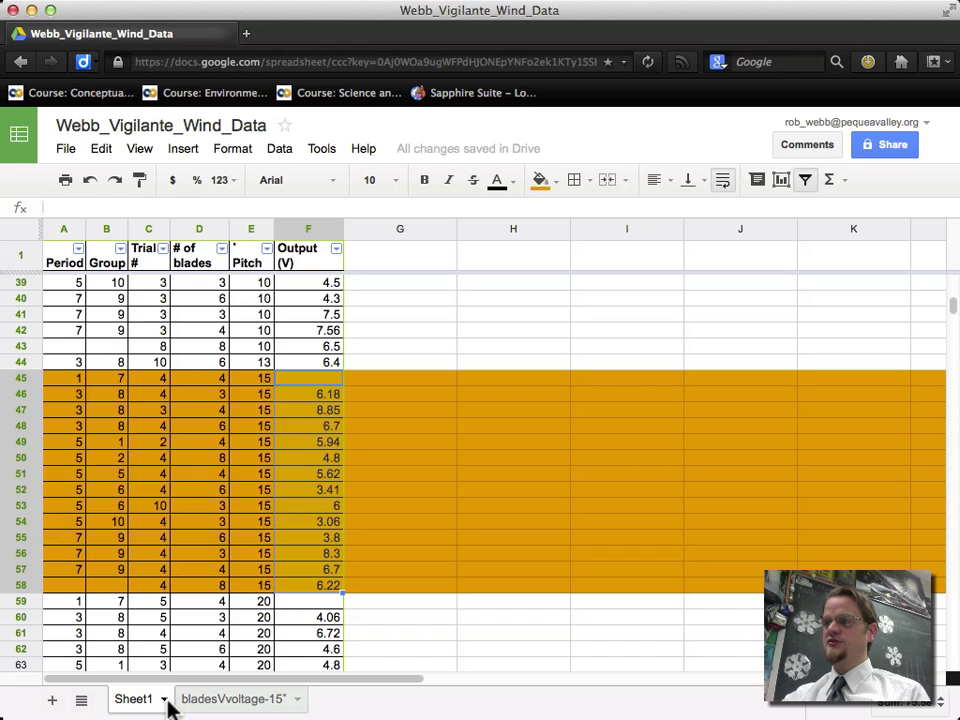
Step: Rename the Sheet1 tab to 'Data' and scroll through the data
click(164, 701)
click(196, 527)
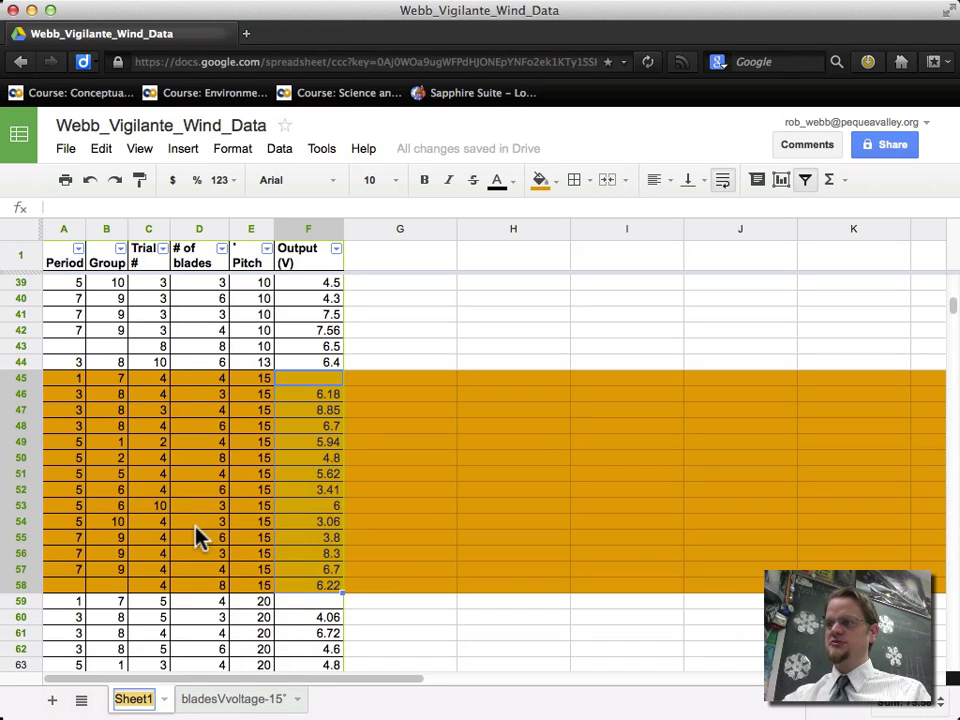
text(Data)
key(Return)
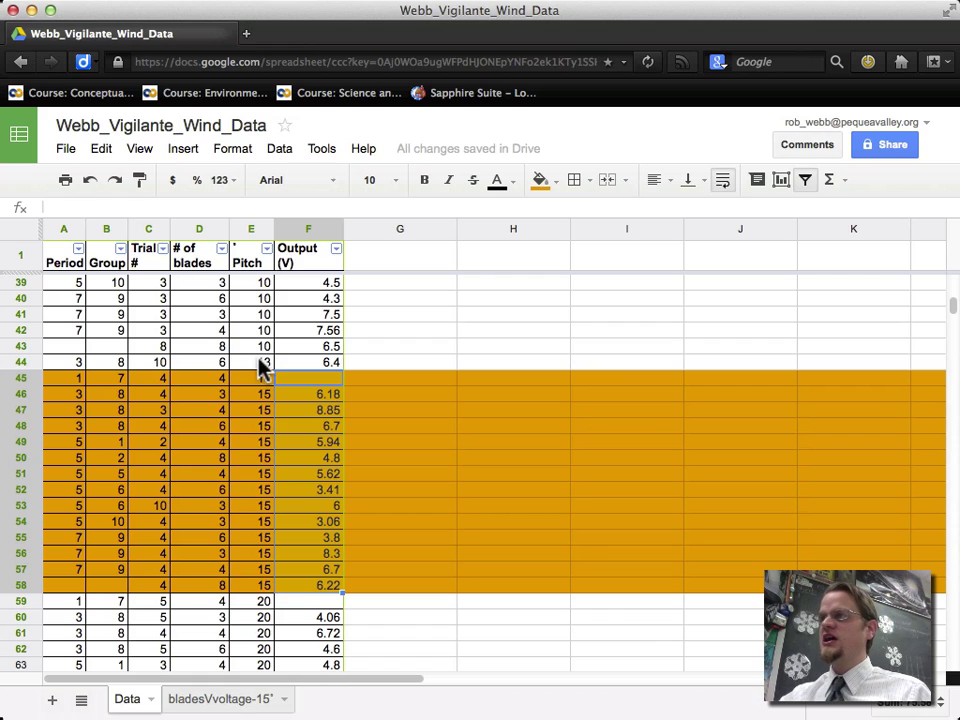
scroll(258, 368, up, 8)
scroll(258, 368, down, 5)
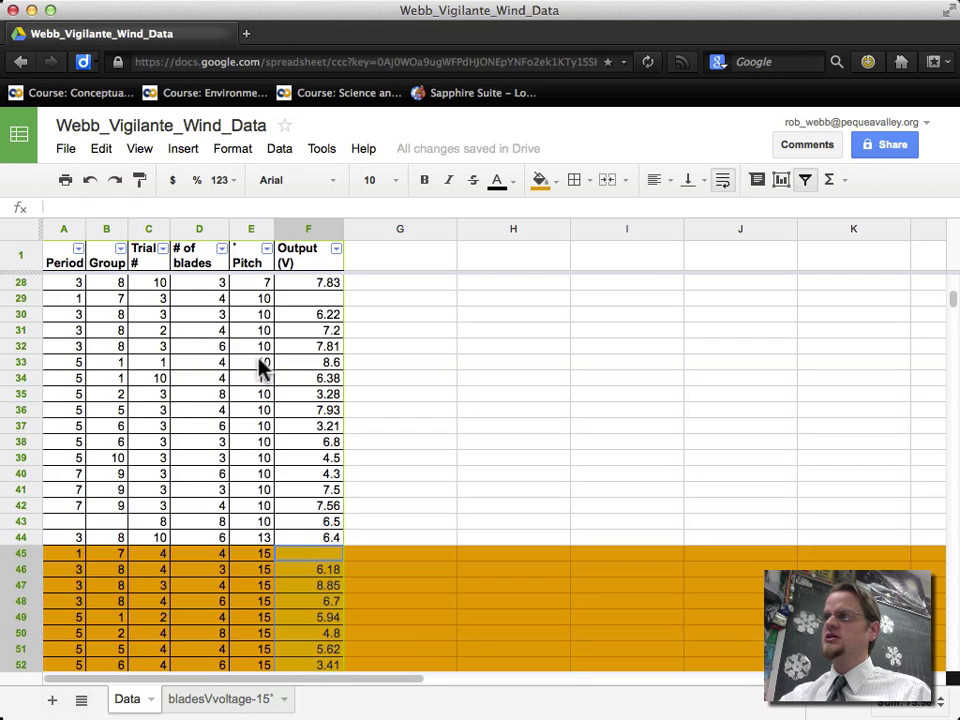
scroll(258, 368, down, 3)
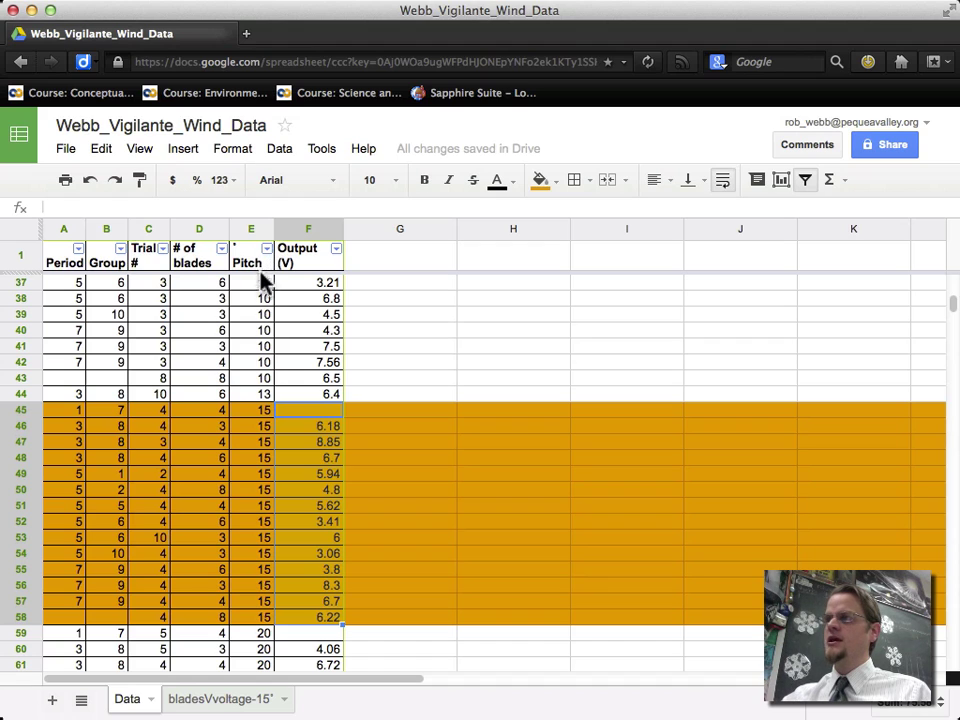
scroll(260, 300, up, 10)
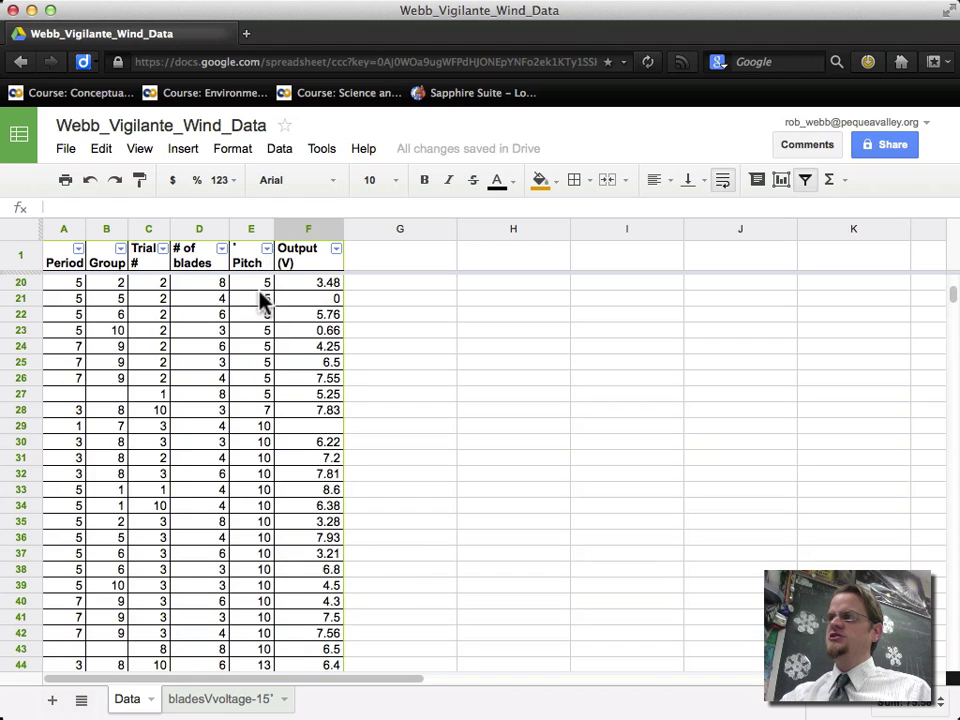
Step: Sort the data by # of blades in ascending order (A→Z)
click(222, 249)
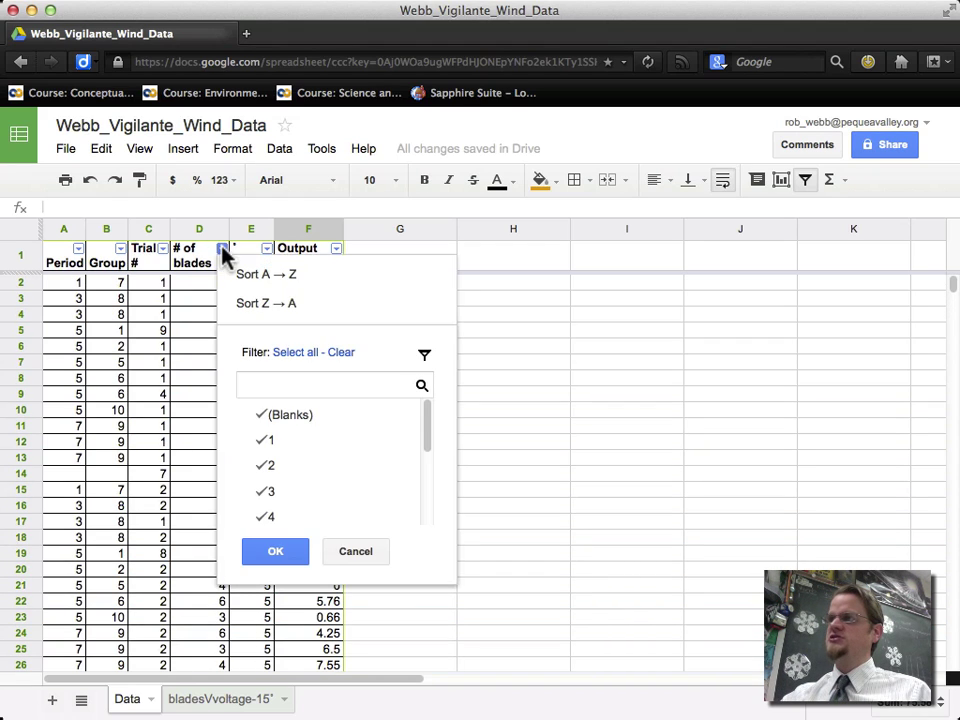
click(306, 280)
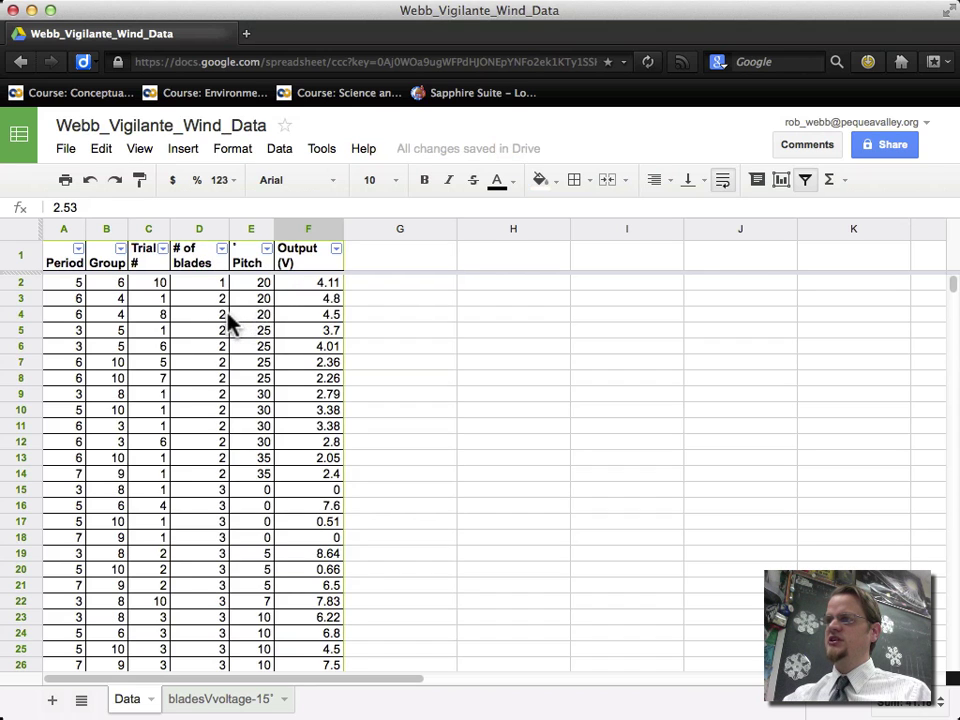
scroll(228, 320, down, 8)
scroll(228, 320, down, 11)
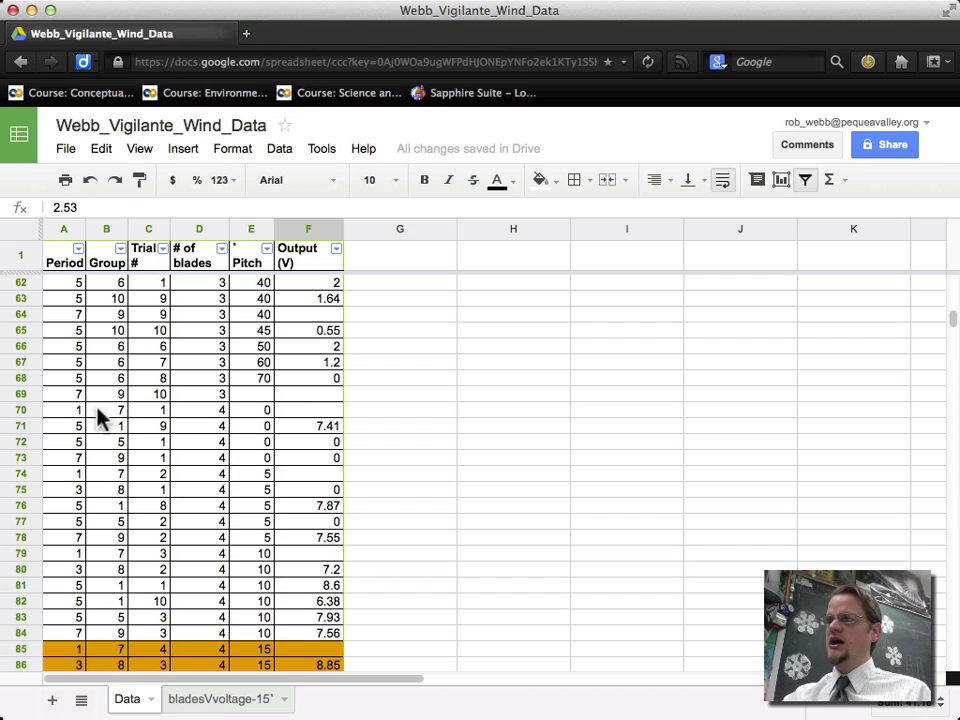
Step: Fill the four-blade rows 70–133 with cyan and scroll to check the shading
drag(20, 409, 34, 542)
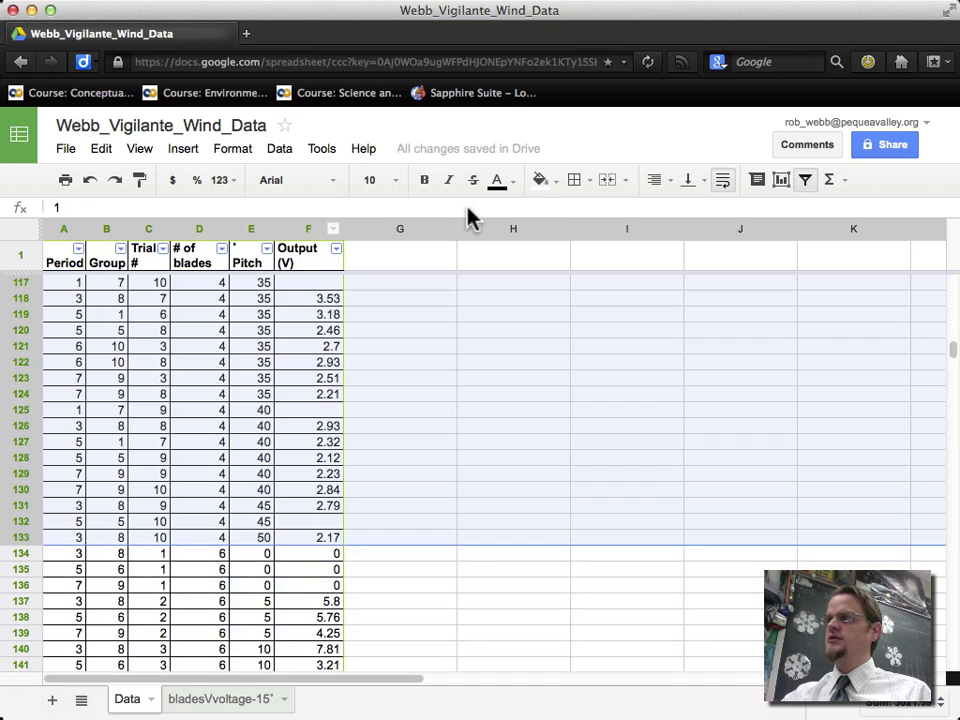
click(542, 181)
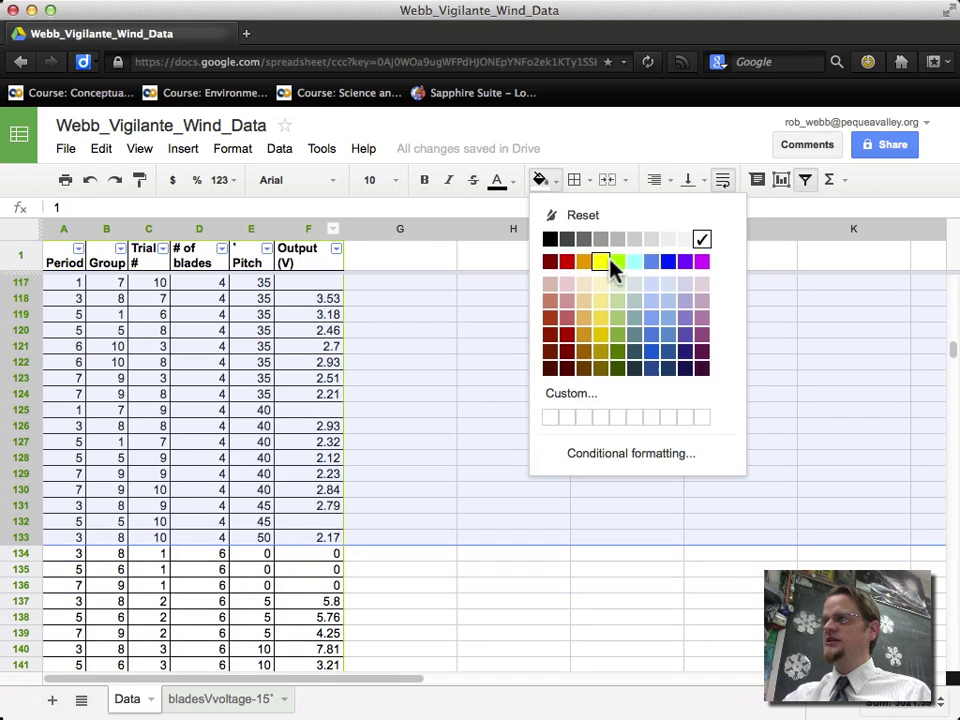
click(634, 263)
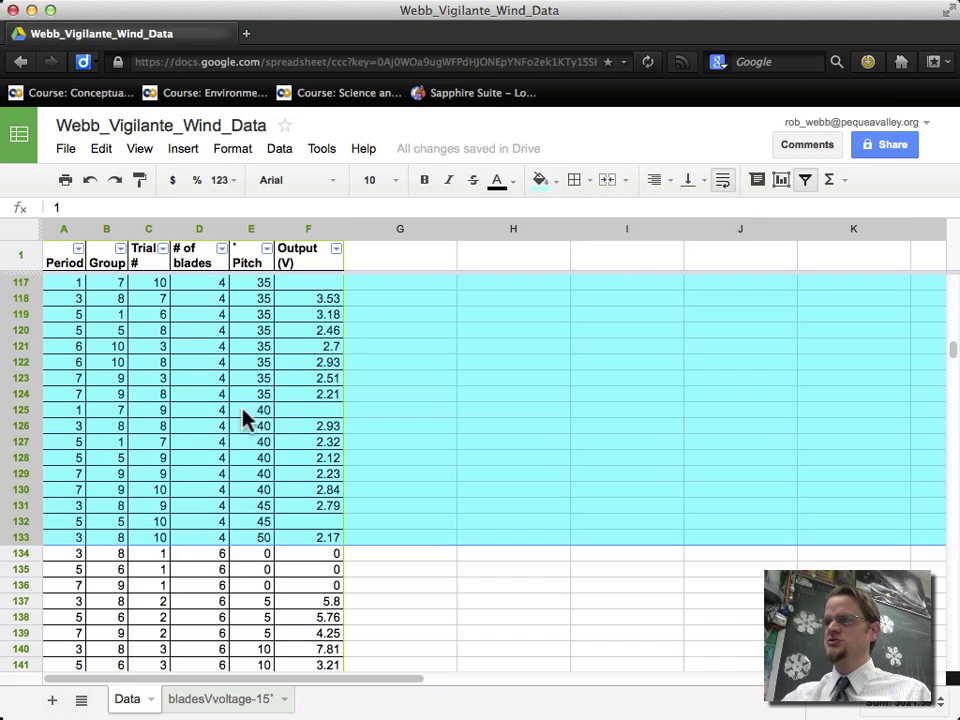
click(265, 414)
scroll(292, 430, up, 5)
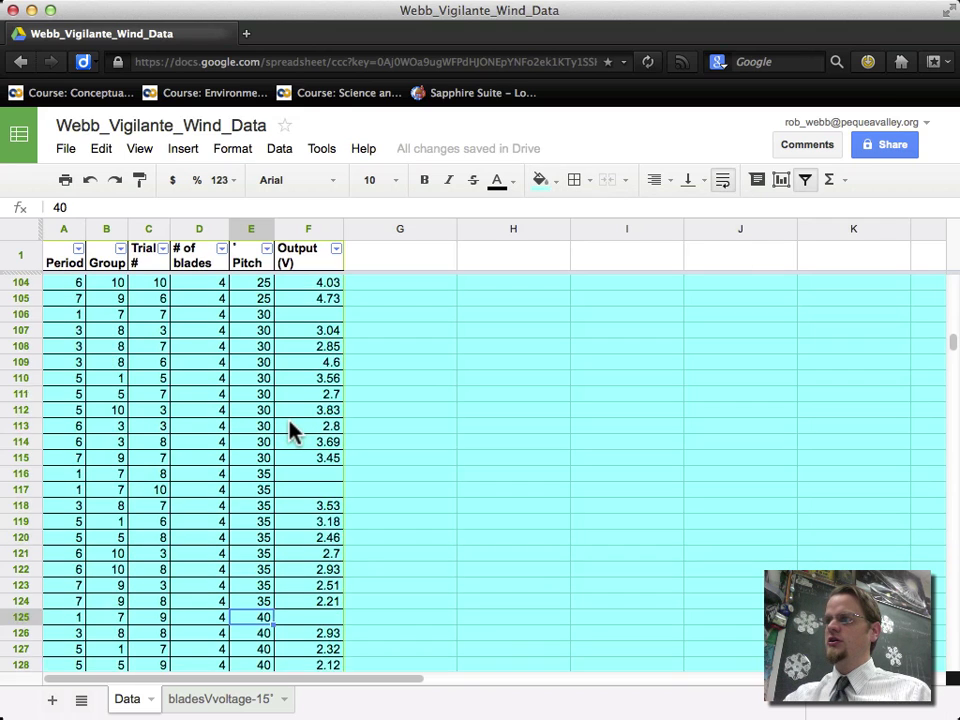
scroll(292, 430, down, 7)
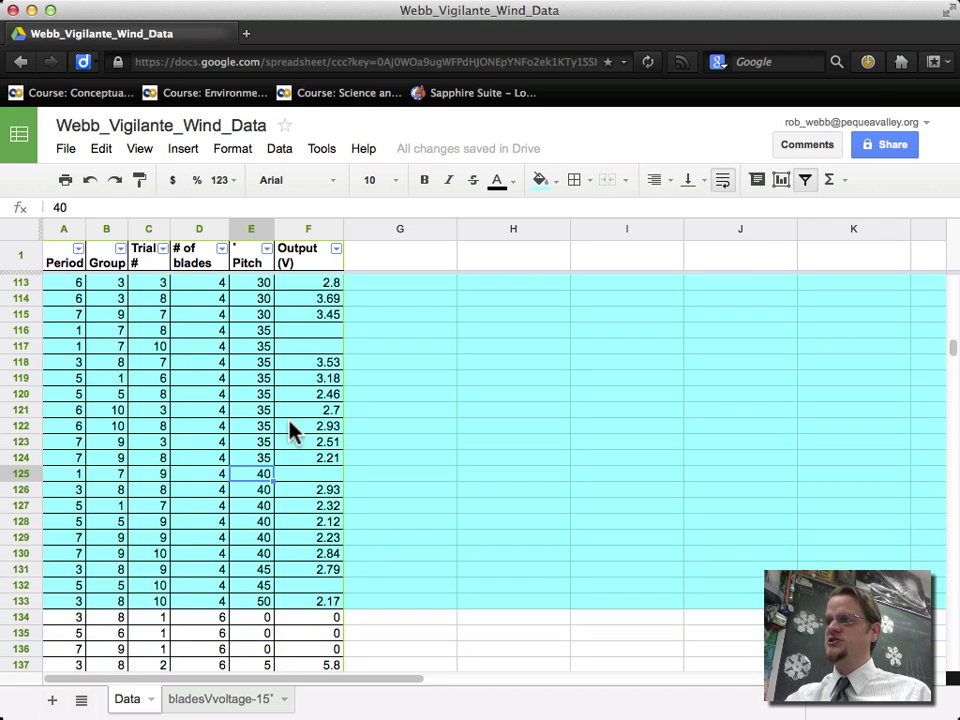
scroll(268, 536, up, 2)
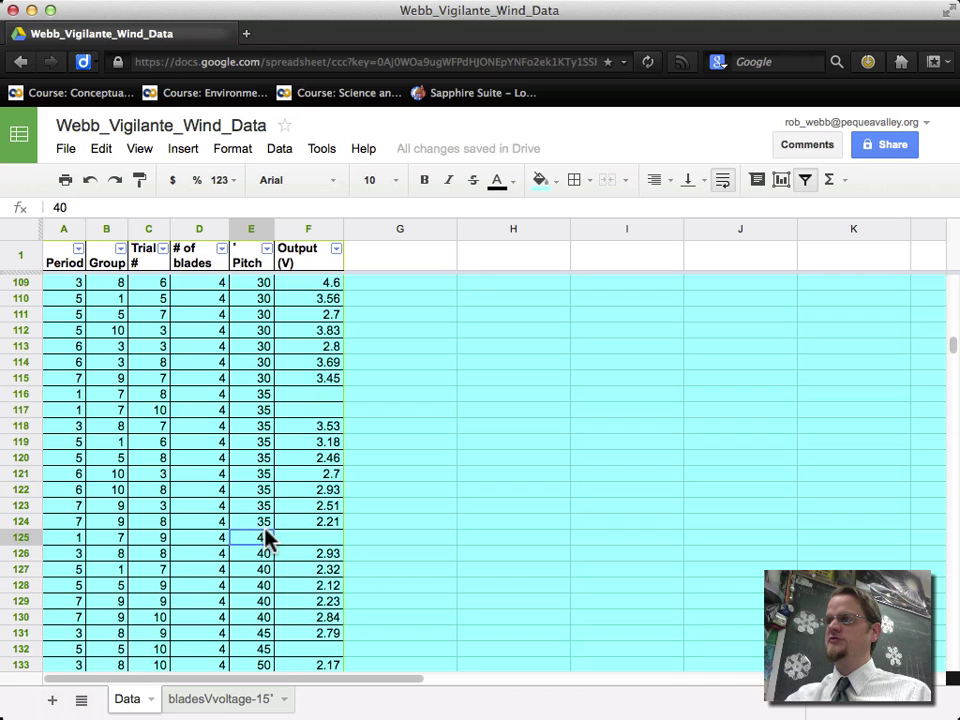
scroll(270, 540, up, 8)
scroll(268, 540, up, 7)
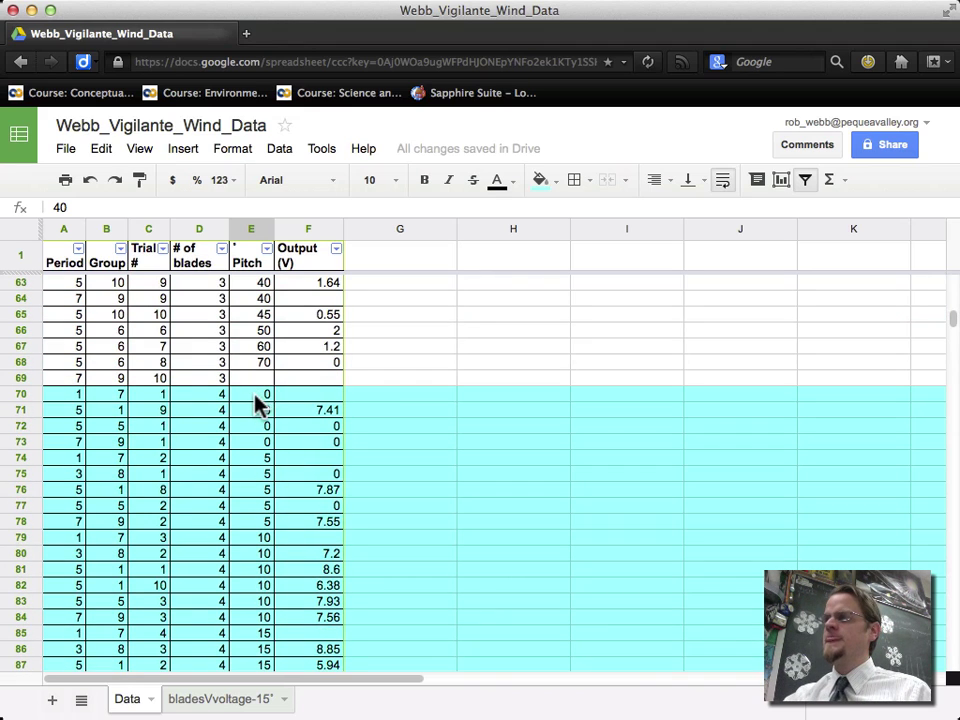
Step: Start a new chart and set its first data range to the four-blade pitch values E70:E133
click(782, 182)
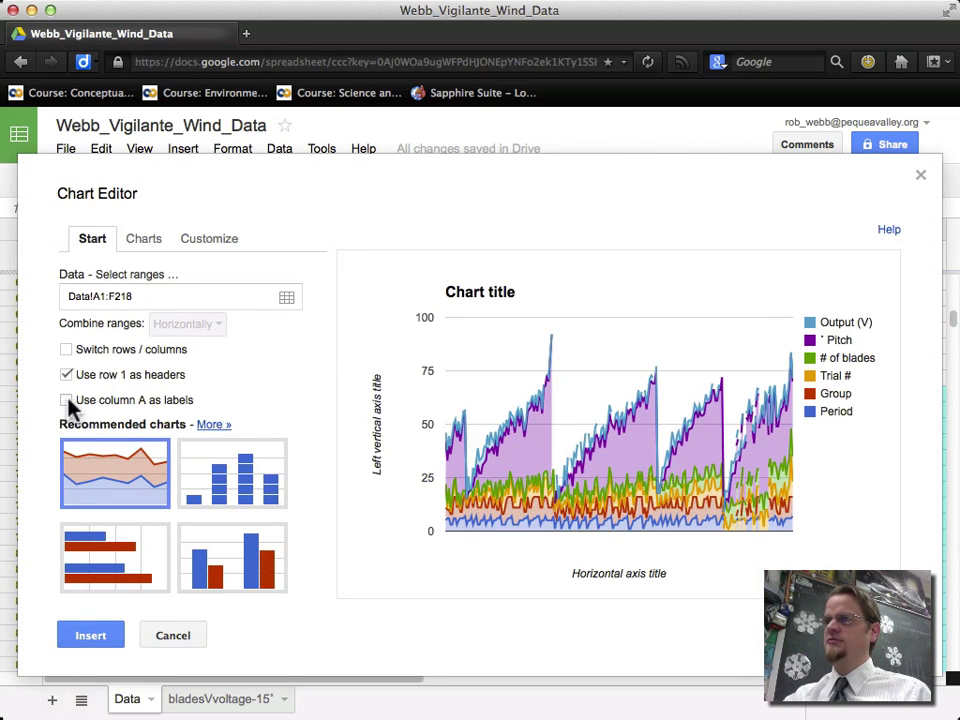
mouse_move(328, 164)
mouse_down()
mouse_move(407, 197)
mouse_move(386, 214)
mouse_move(345, 165)
mouse_move(315, 165)
mouse_up()
click(304, 273)
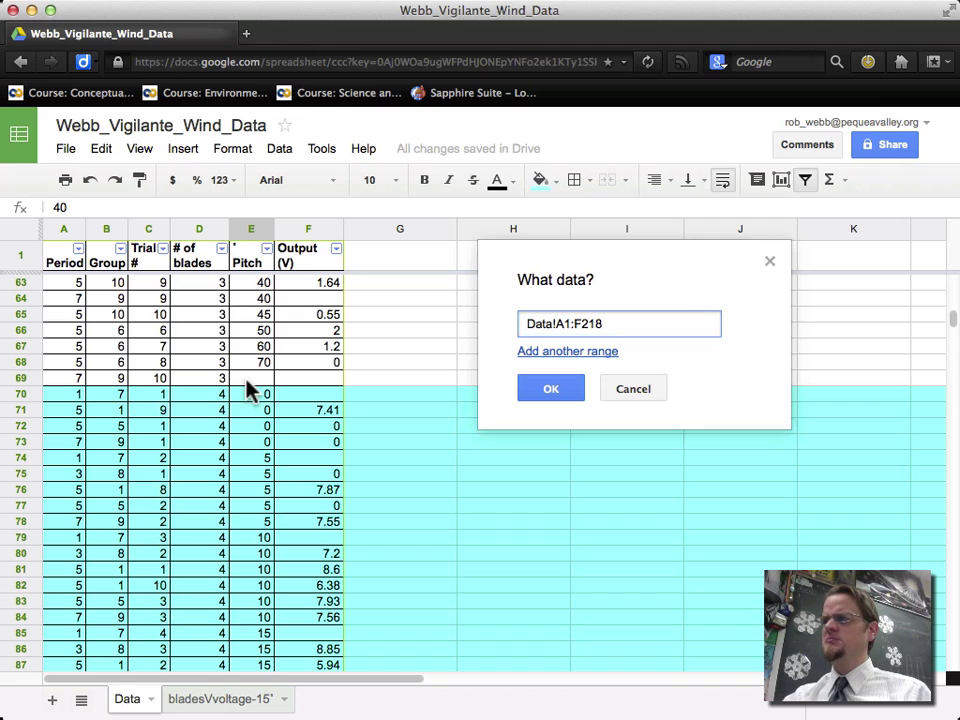
drag(265, 398, 257, 553)
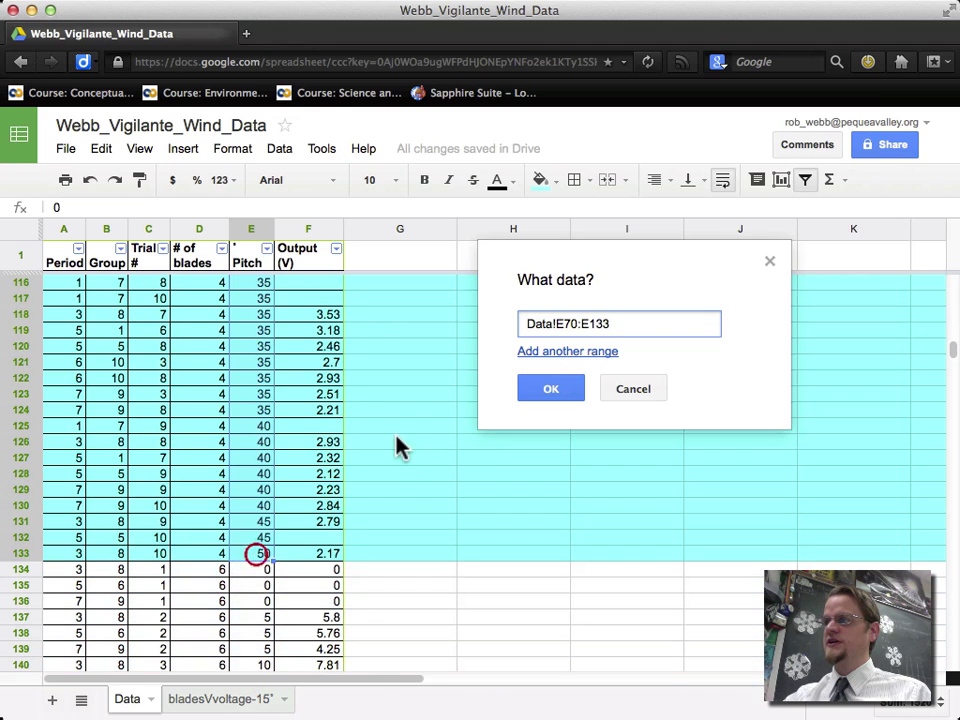
Step: Add a second data range, Data!F70:F133, for the output voltage values
click(565, 352)
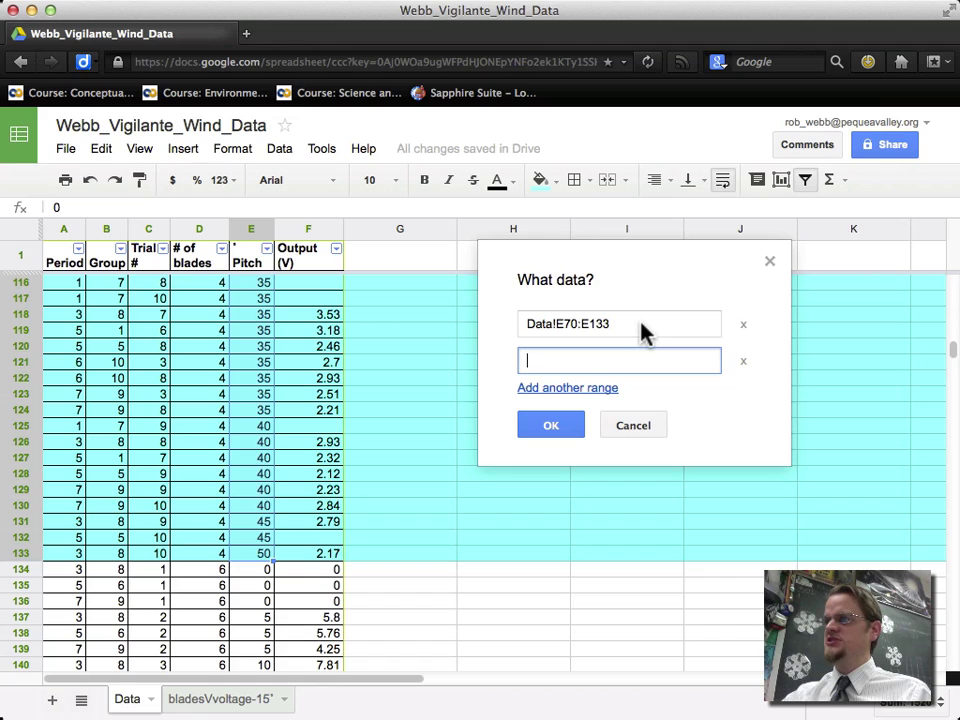
drag(643, 332, 515, 333)
key(super+c)
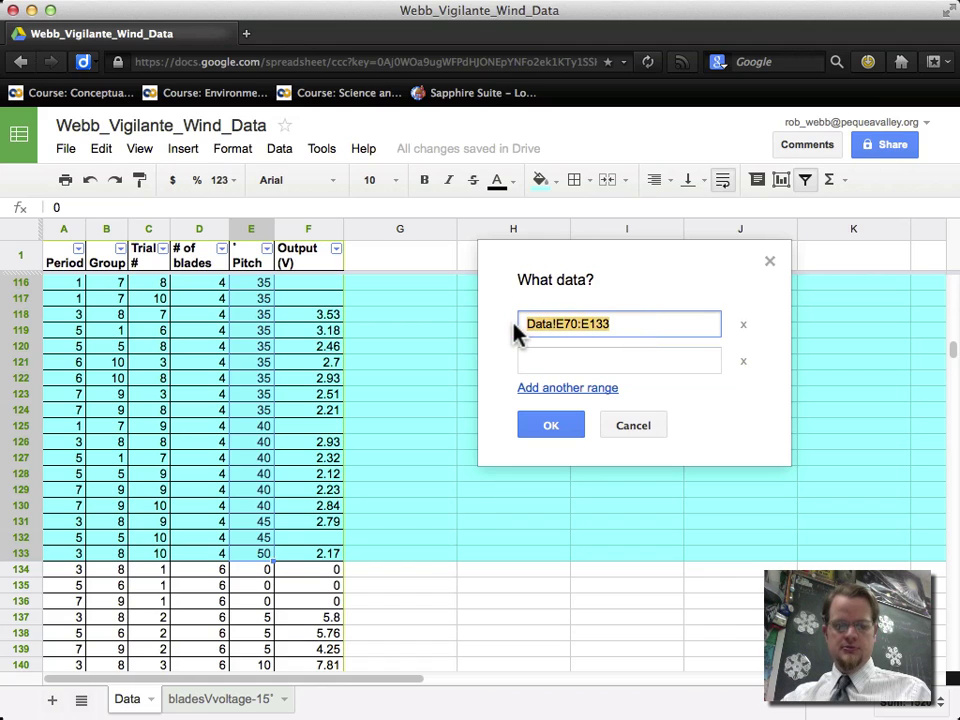
click(574, 366)
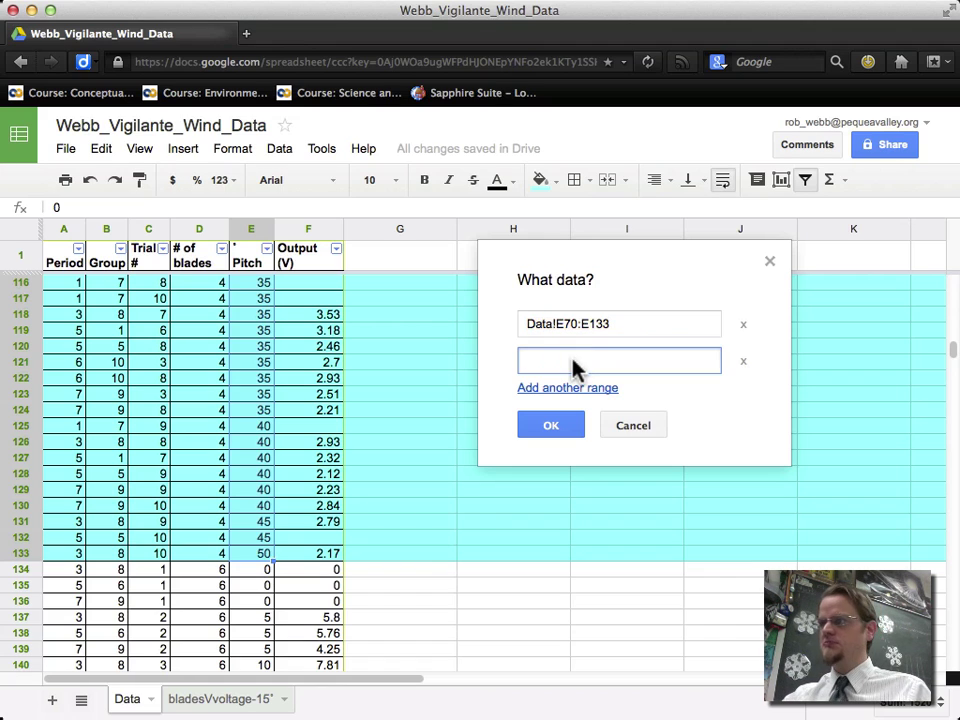
key(super+v)
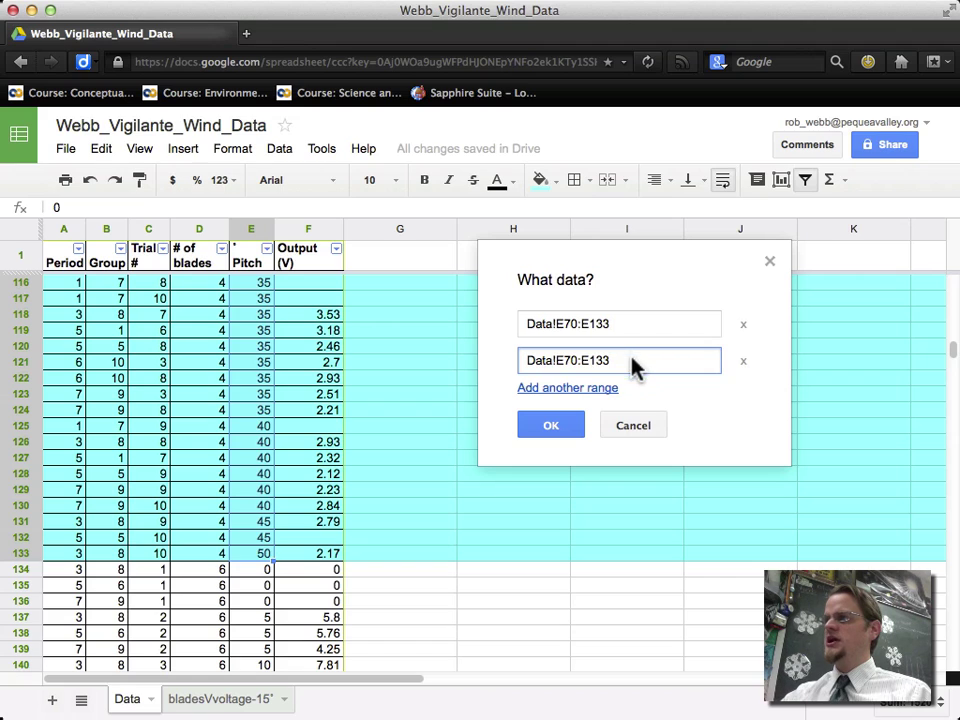
click(566, 366)
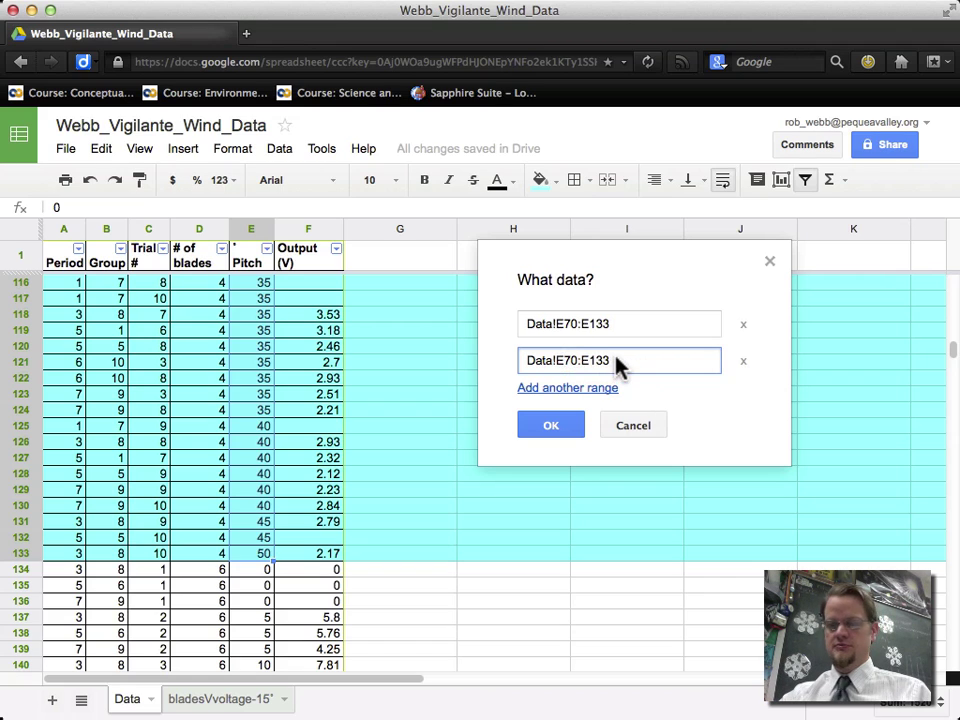
key(BackSpace)
text(F)
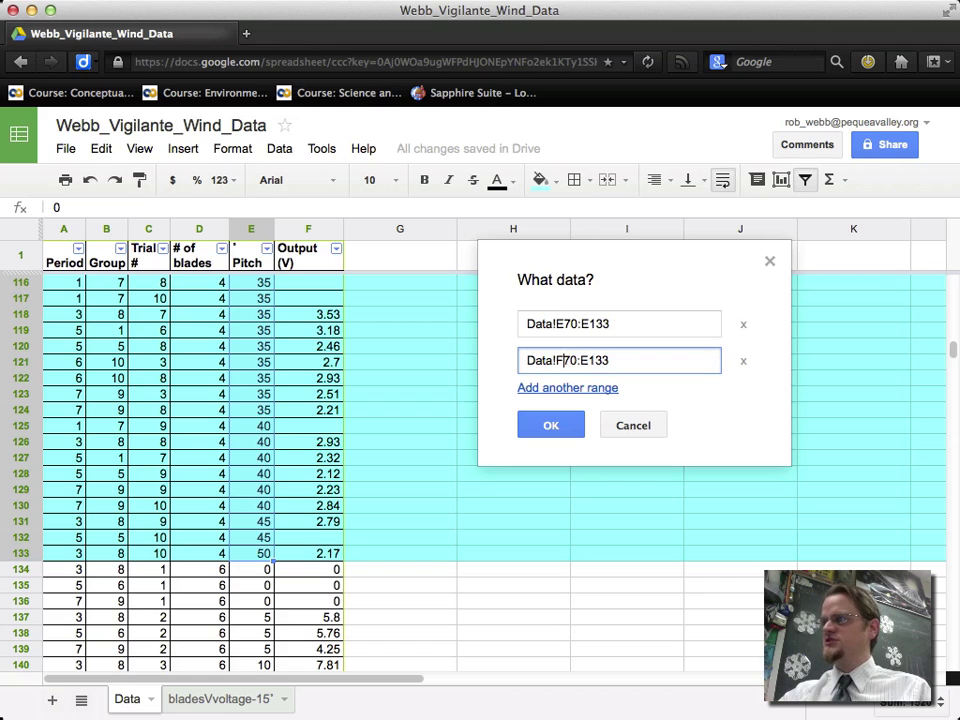
click(588, 362)
key(BackSpace)
text(F)
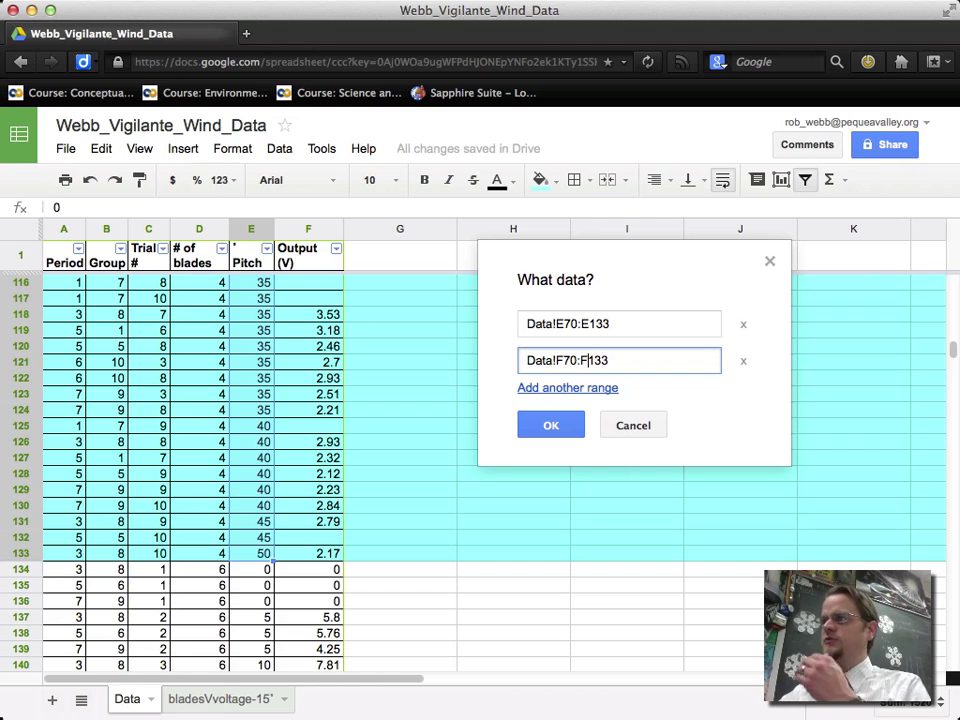
scroll(388, 422, up, 1)
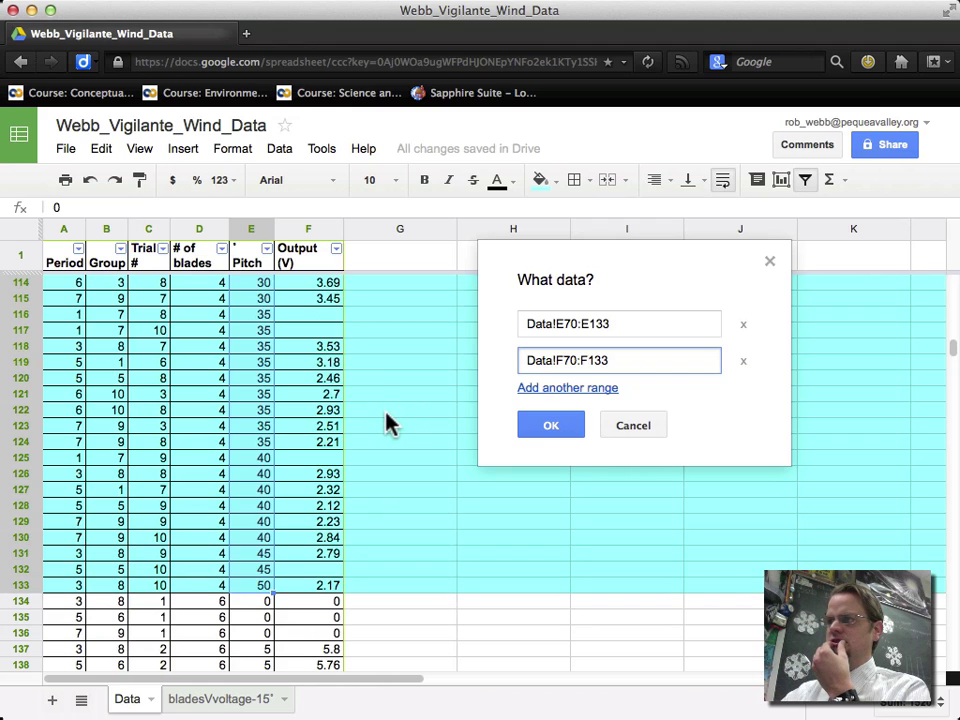
scroll(388, 422, up, 15)
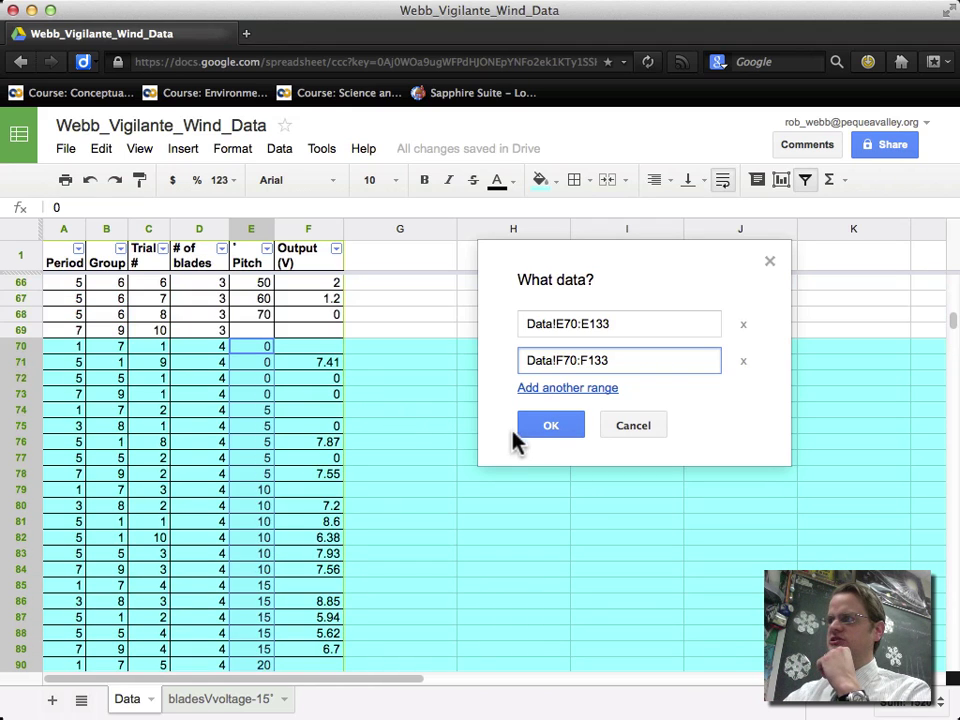
Step: Confirm the data ranges and make the chart a plain scatter plot
click(550, 426)
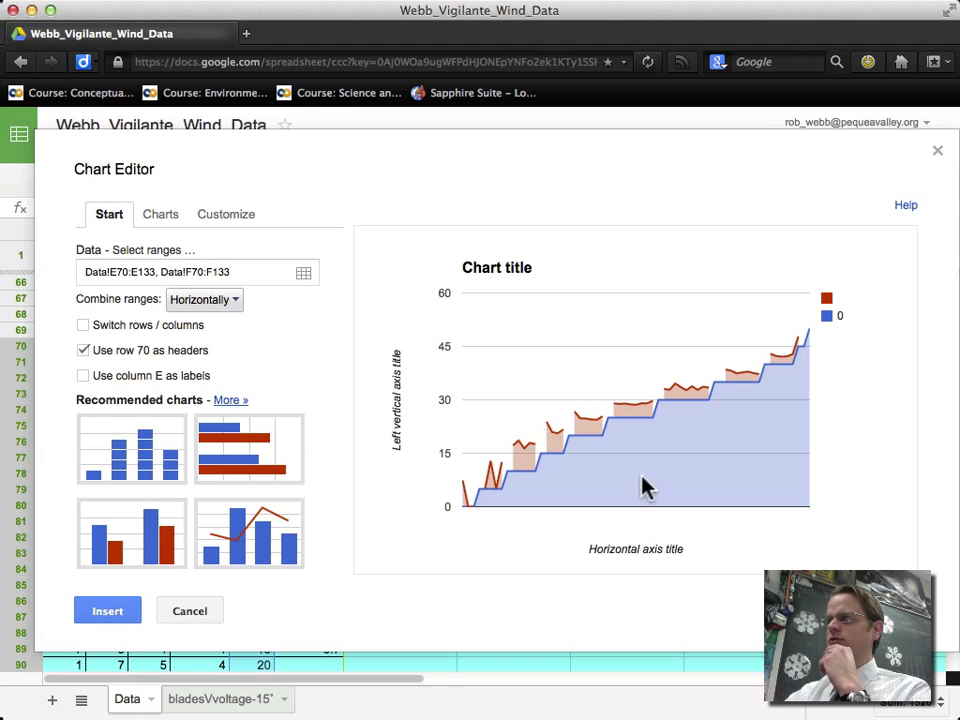
click(170, 222)
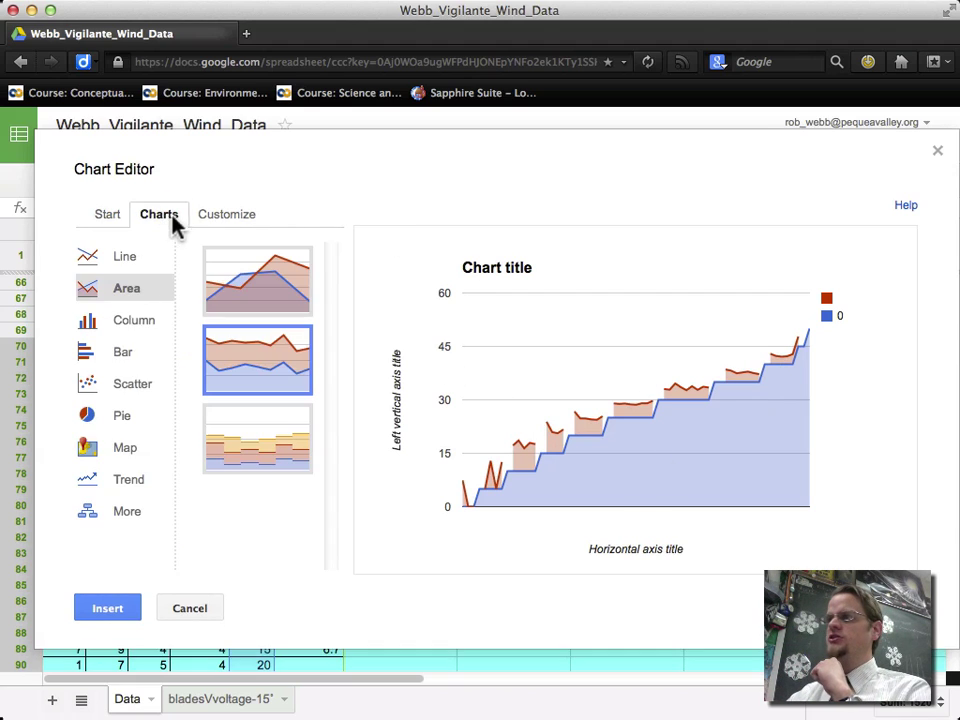
click(136, 385)
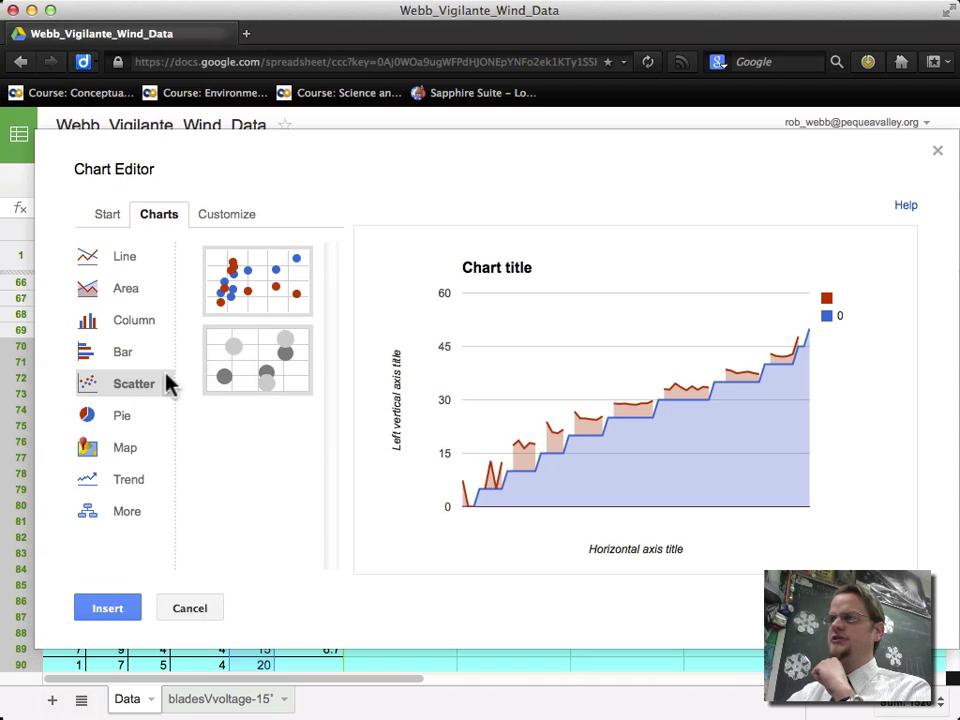
click(272, 290)
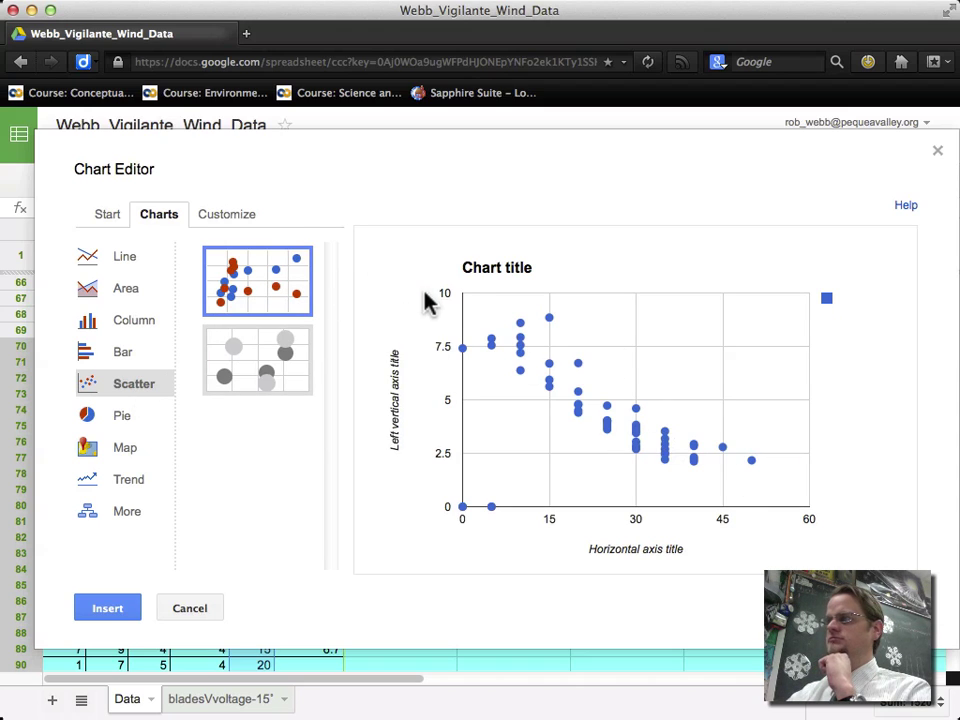
Step: Title the chart 'How does the pitch of the blade affect output voltage, using 4 blades only'
click(226, 214)
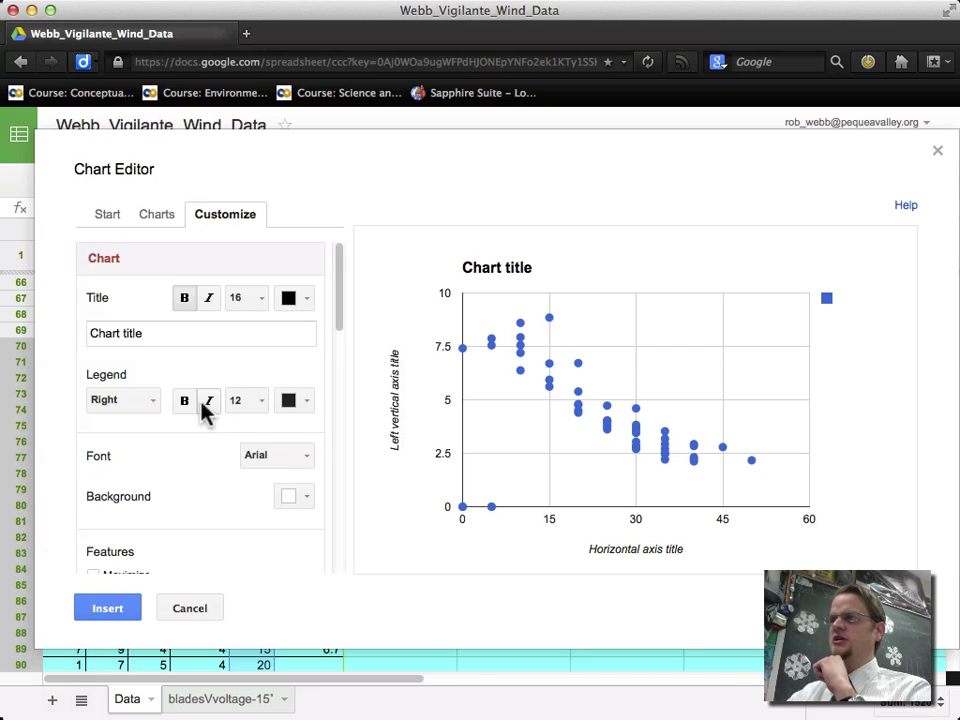
click(155, 337)
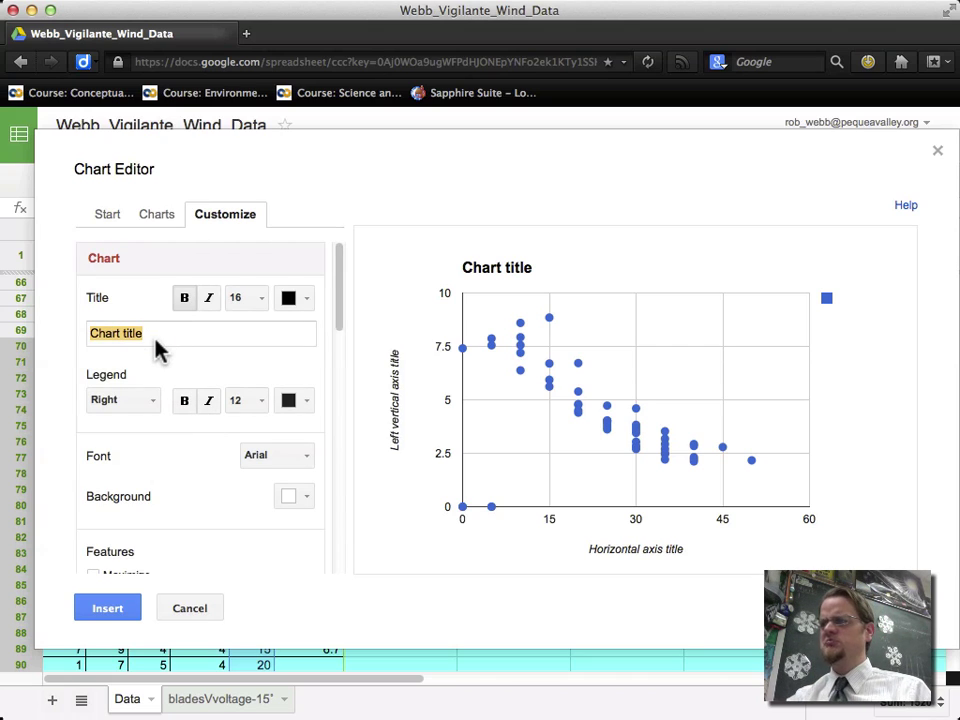
text(What)
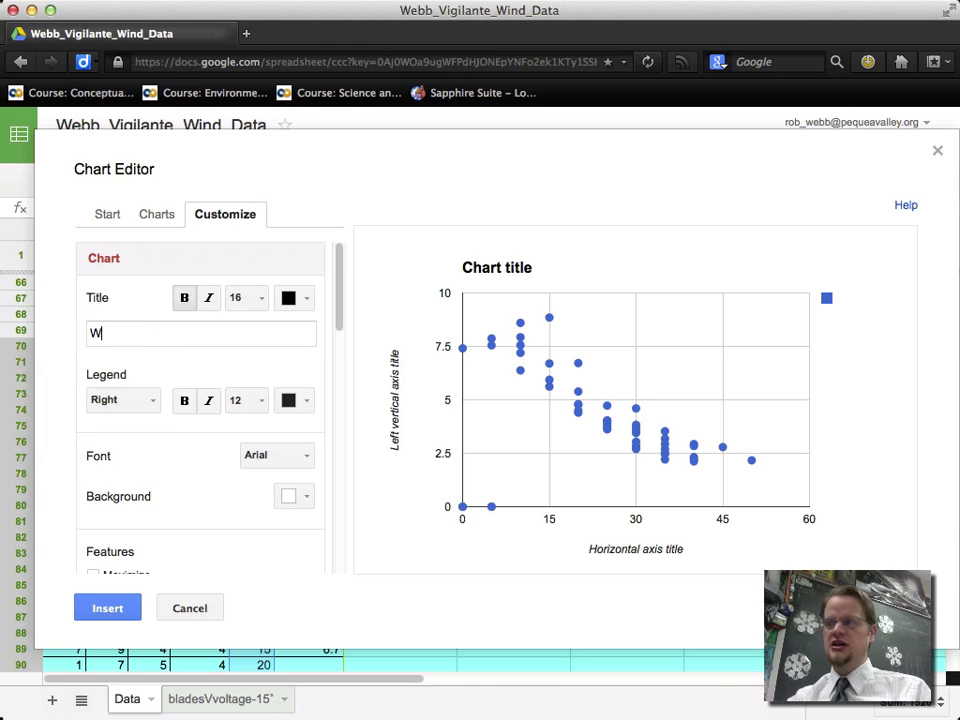
key(BackSpace)
key(BackSpace)
key(BackSpace)
key(BackSpace)
text(How does)
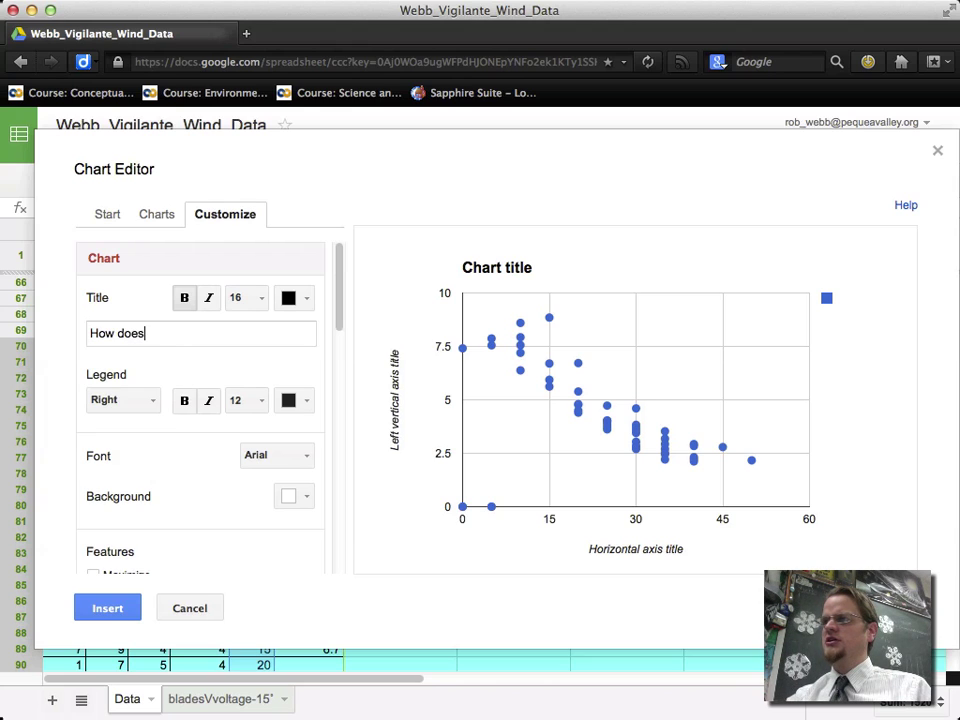
text( the pitch of the blade affect v)
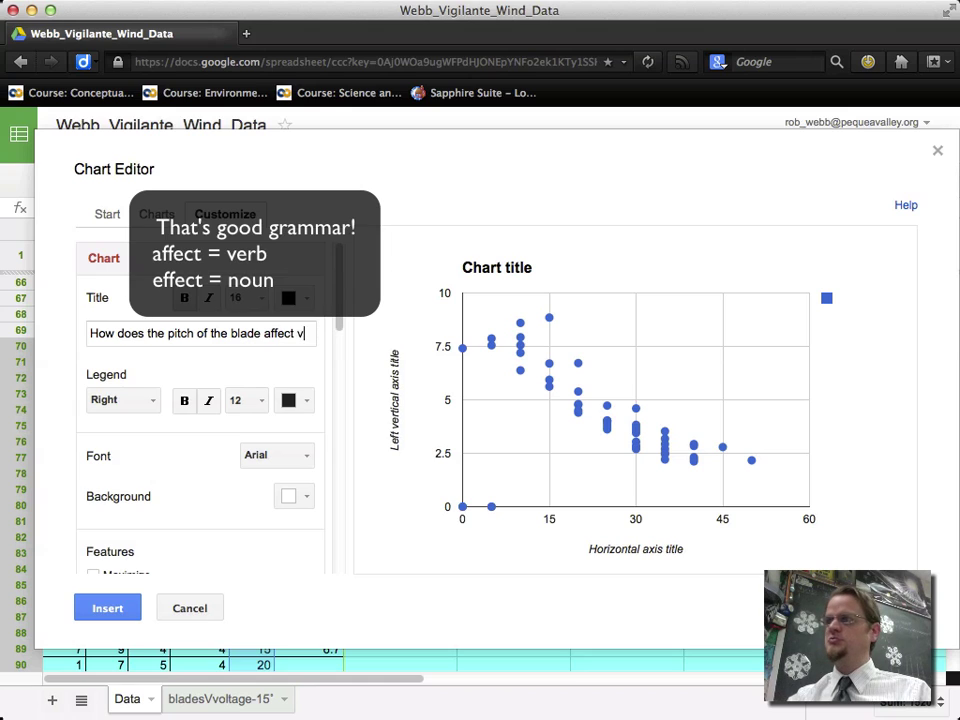
key(BackSpace)
text(output bolt)
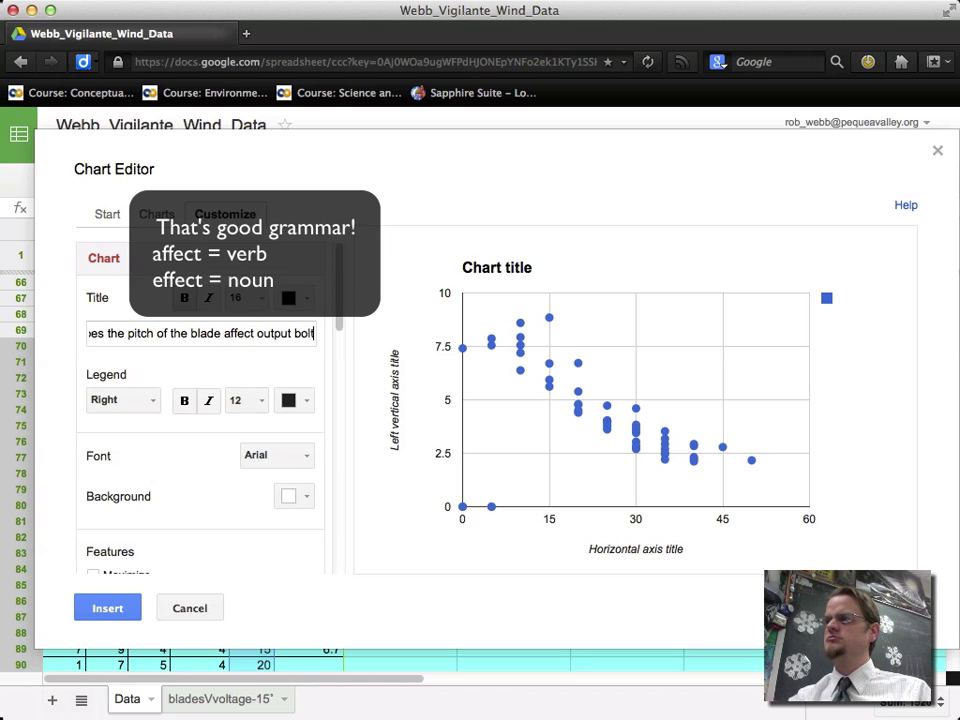
key(BackSpace)
key(BackSpace)
key(BackSpace)
key(BackSpace)
text(volt)
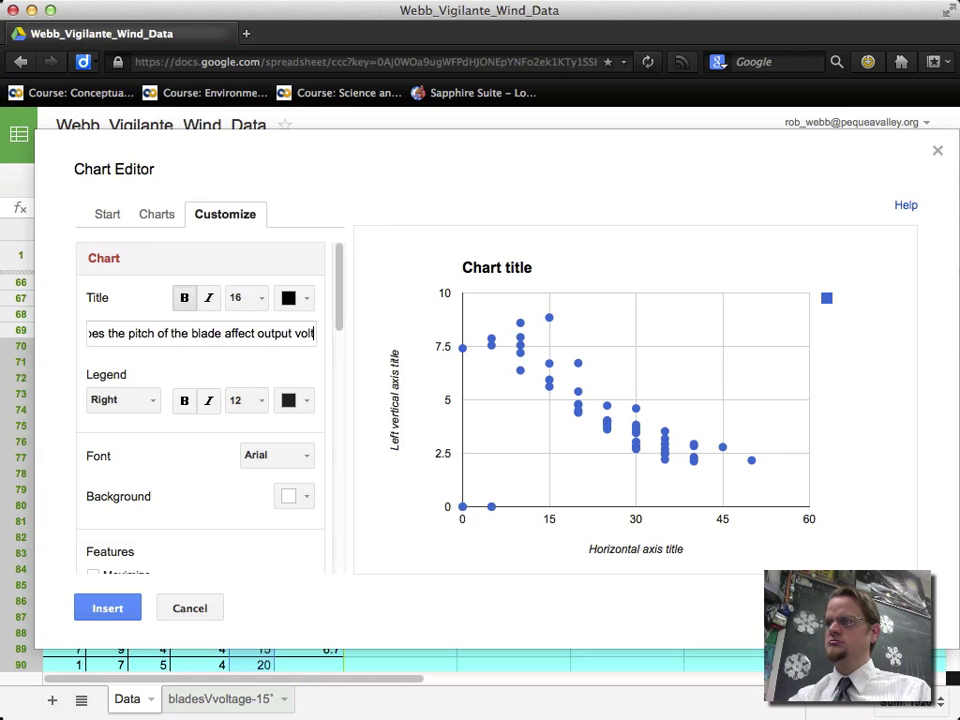
text(age, )
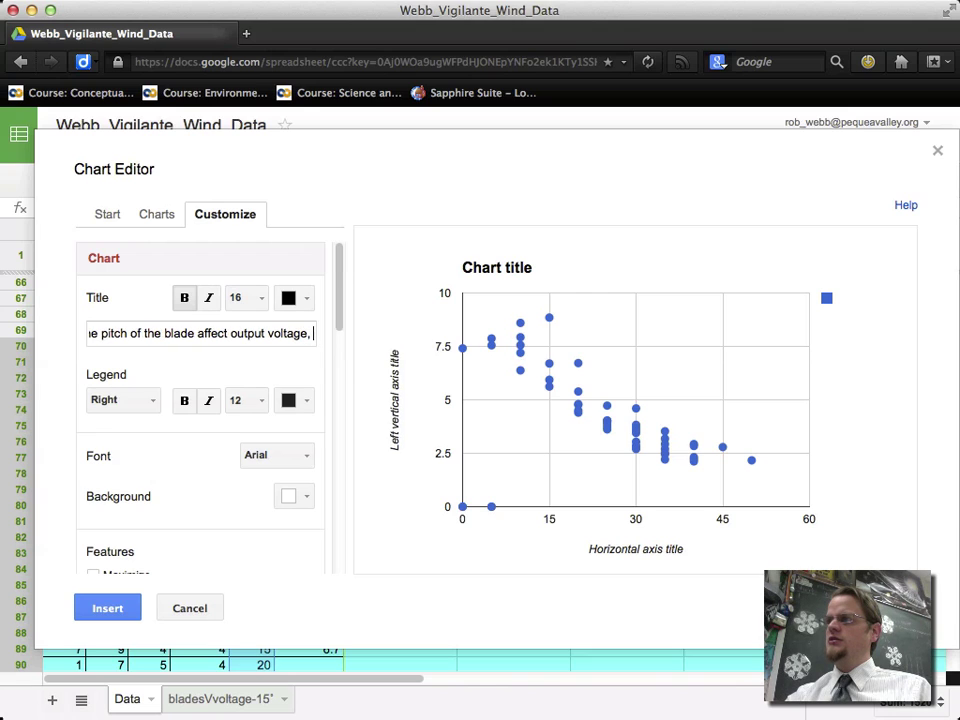
text(using a)
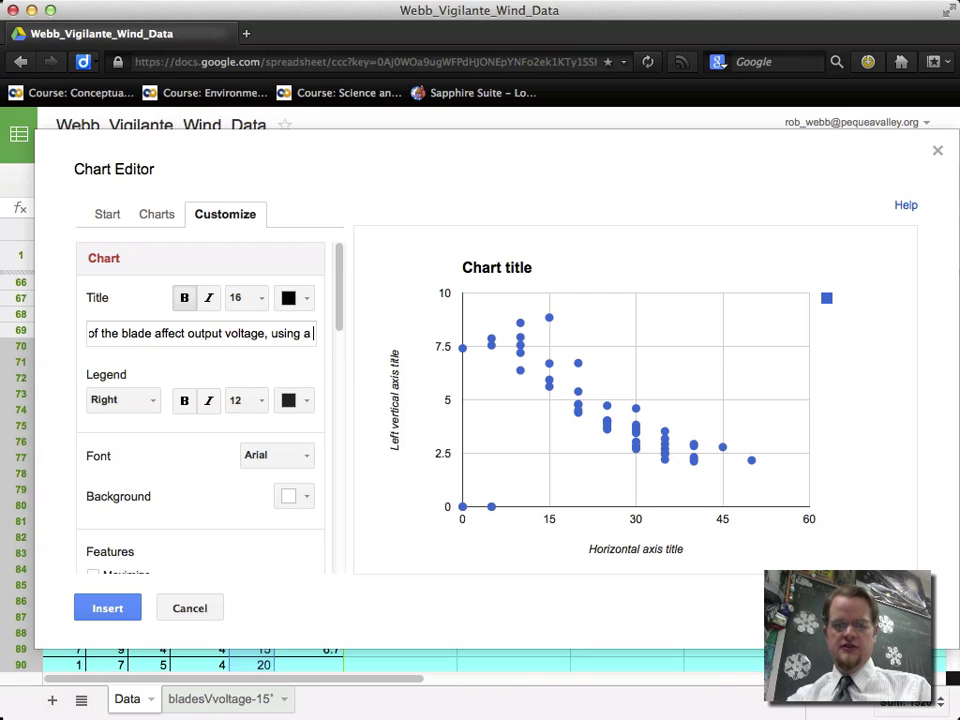
text( 15°)
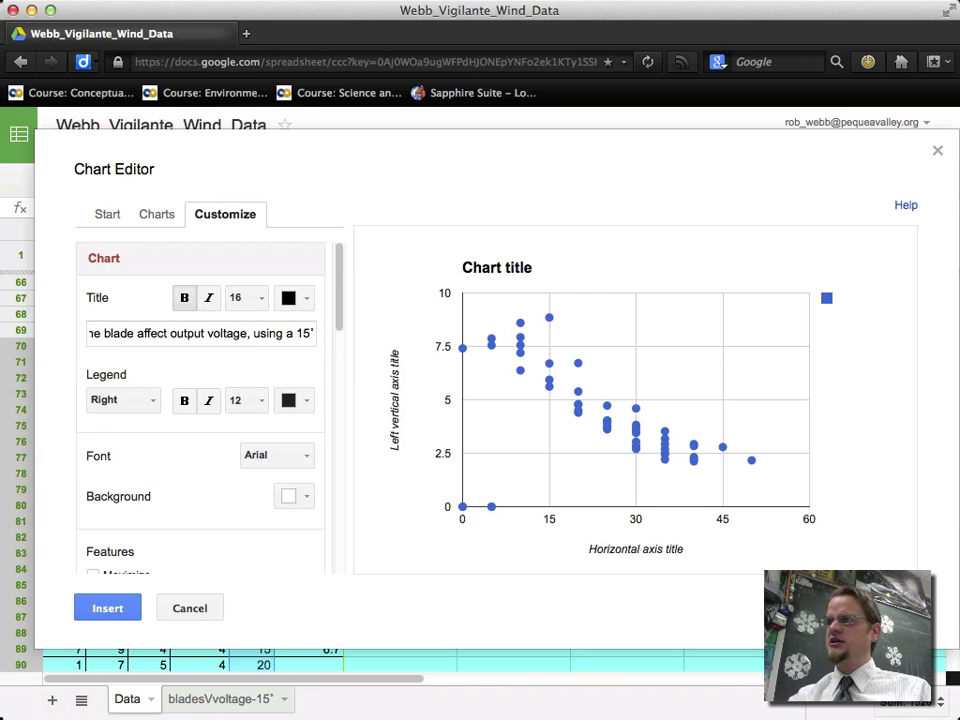
text(  pi)
key(BackSpace)
key(BackSpace)
key(BackSpace)
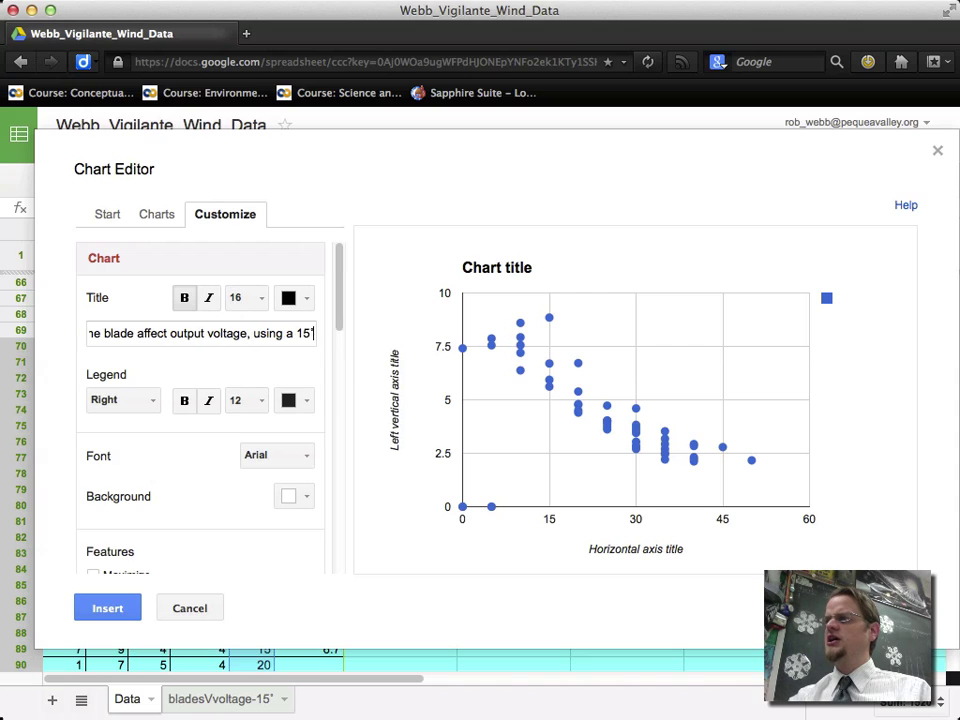
key(BackSpace)
key(BackSpace)
key(BackSpace)
key(BackSpace)
key(BackSpace)
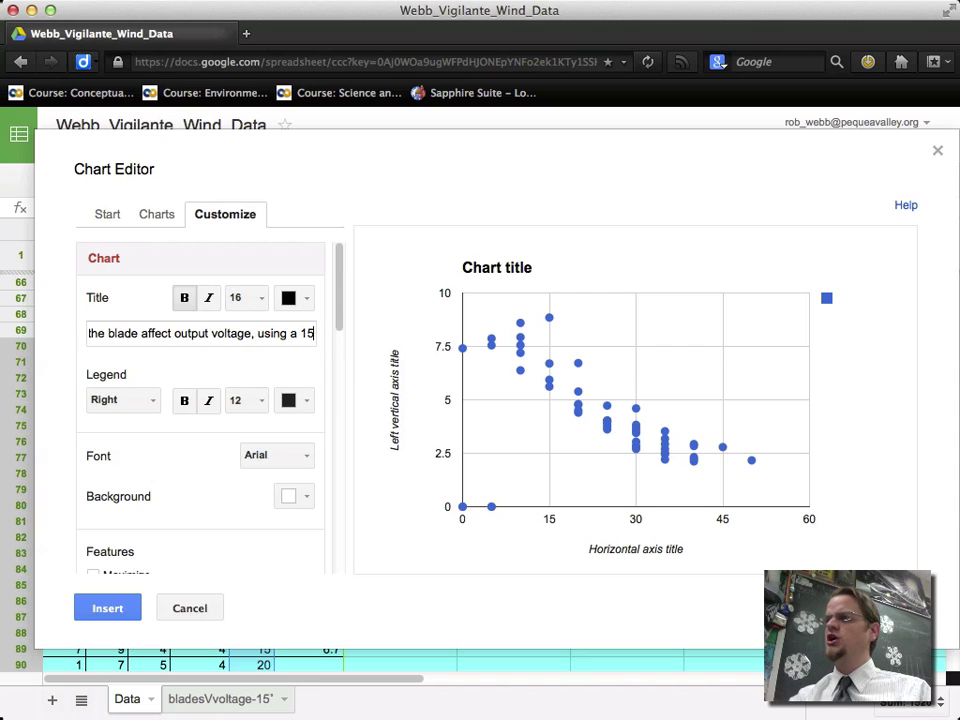
text(4 blades)
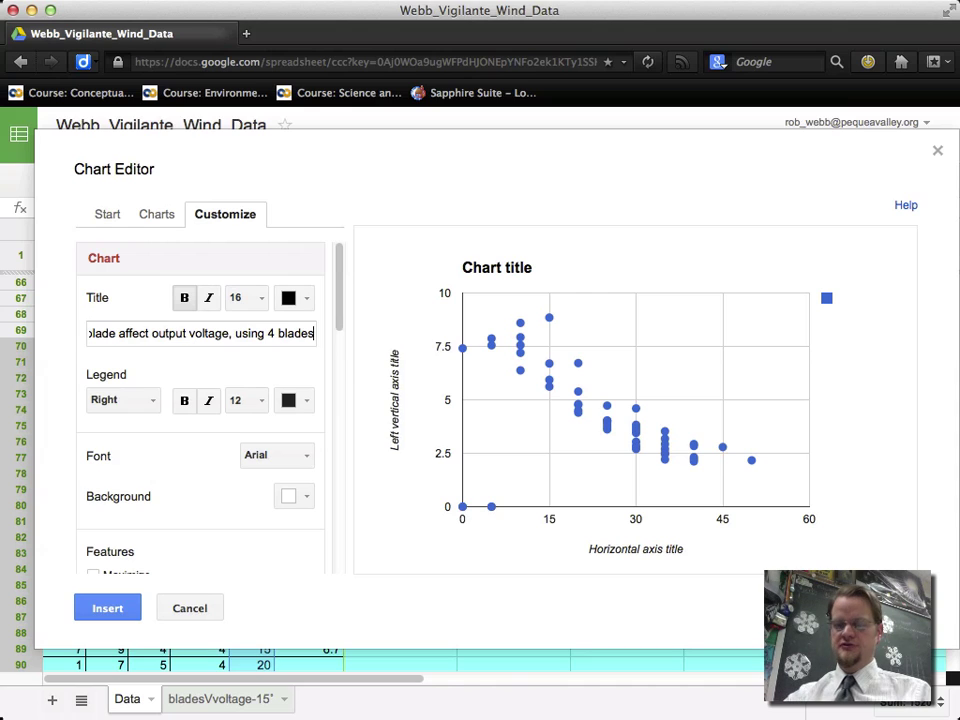
text(?)
key(BackSpace)
text(only)
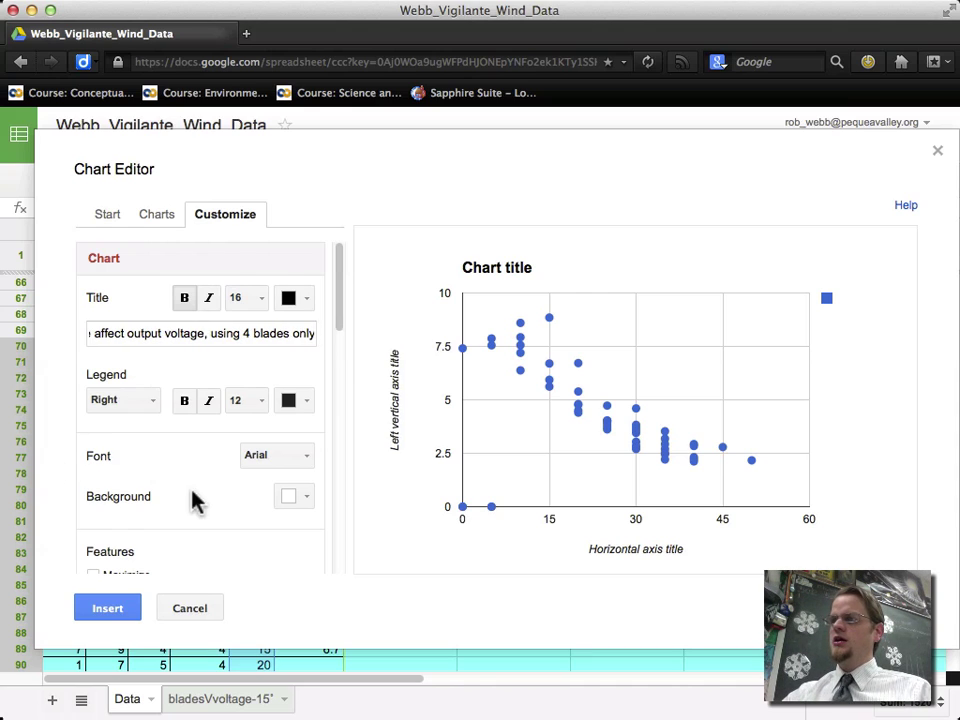
scroll(198, 450, down, 2)
Step: Set the horizontal axis title to 'pitch'
scroll(198, 450, down, 5)
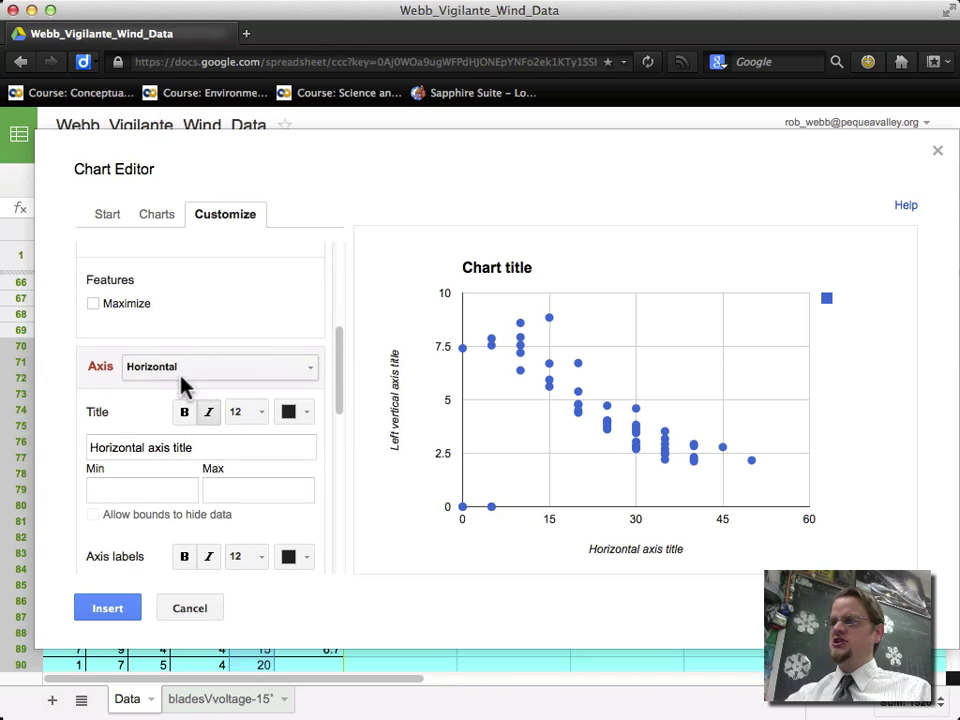
click(178, 452)
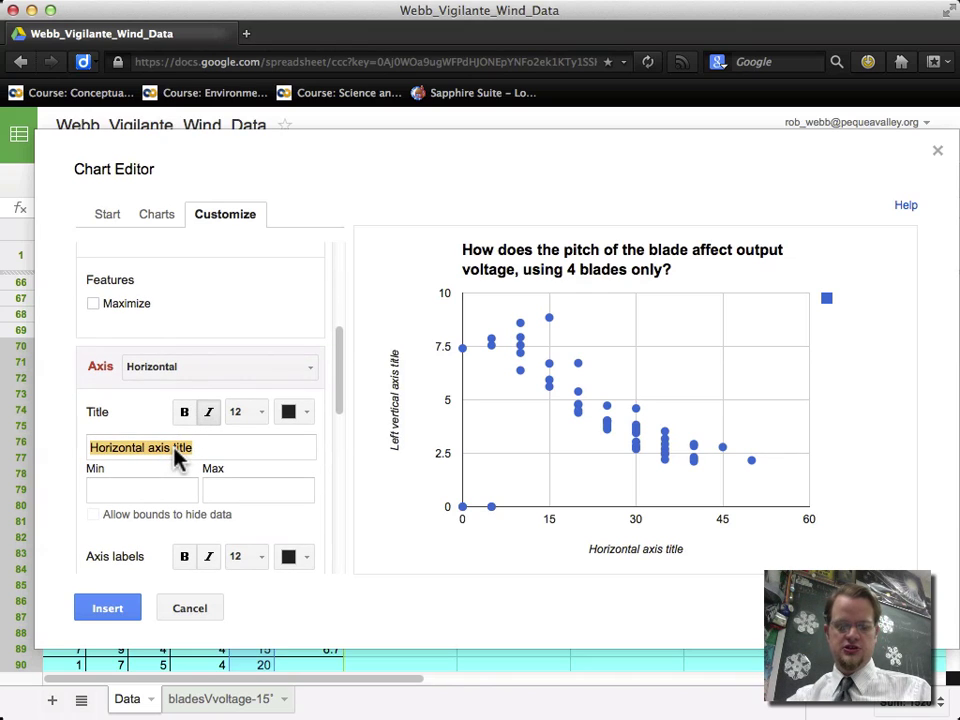
text('pitch)
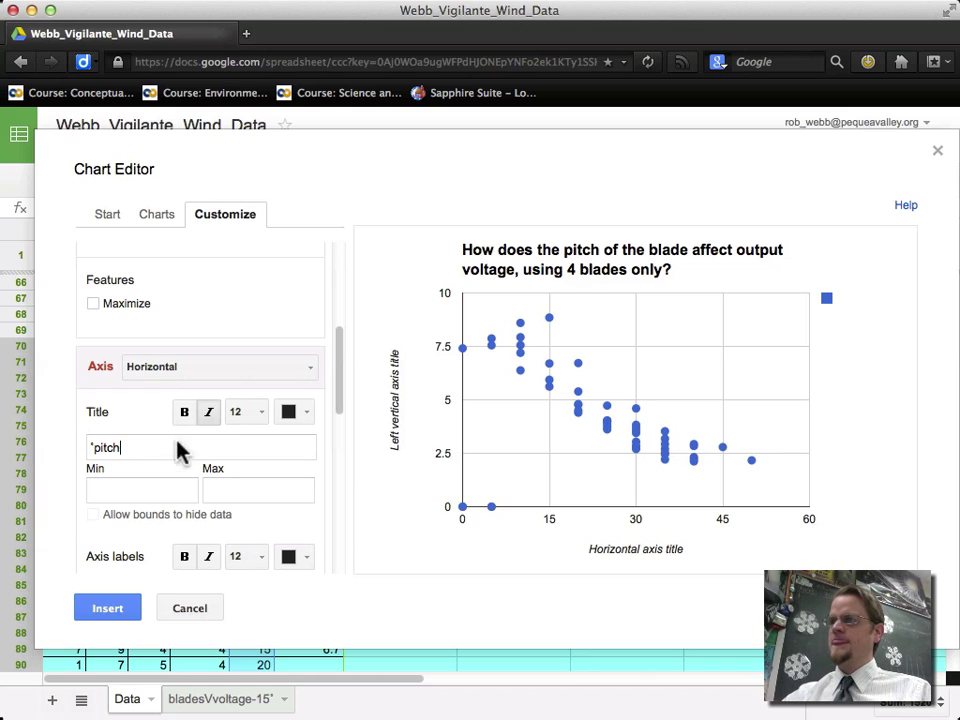
Step: Set the left vertical axis title to 'output voltage' and insert the chart
click(197, 368)
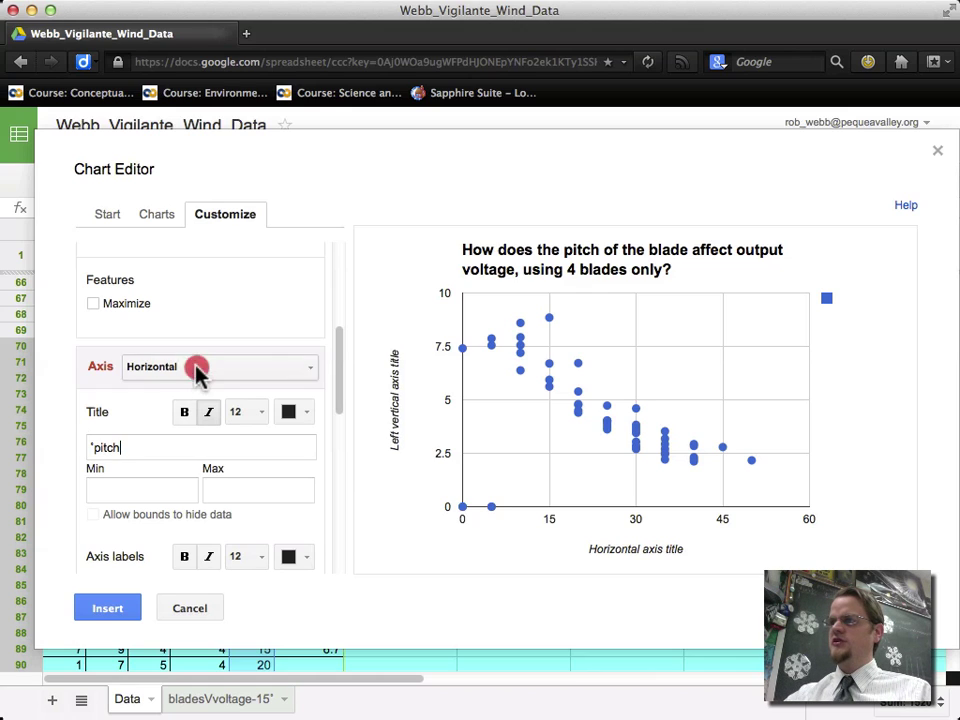
click(185, 425)
click(156, 449)
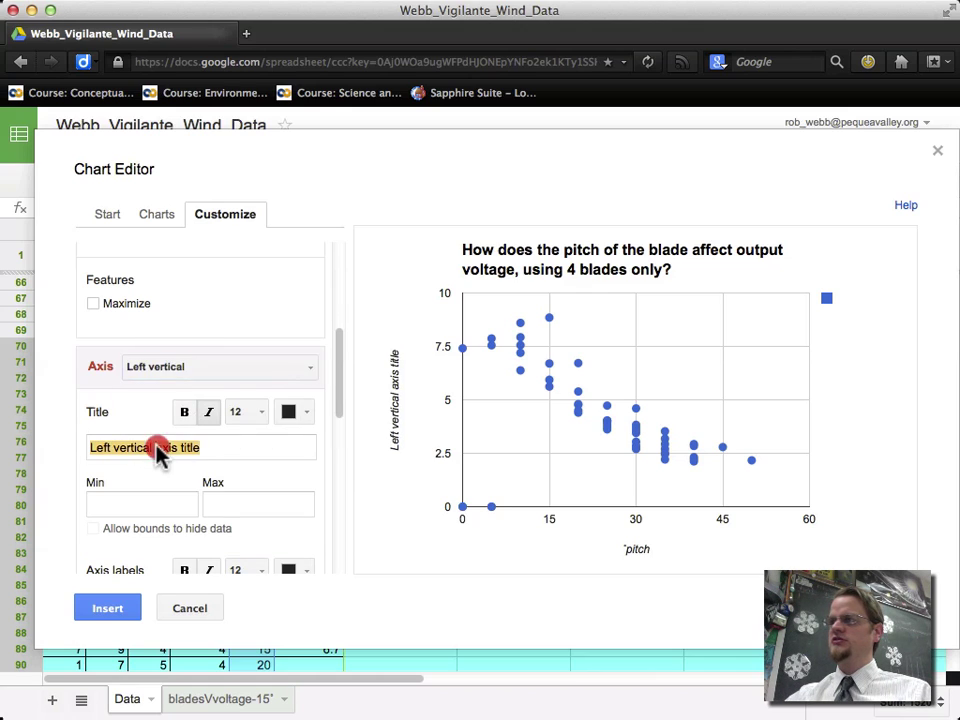
text(output voltage)
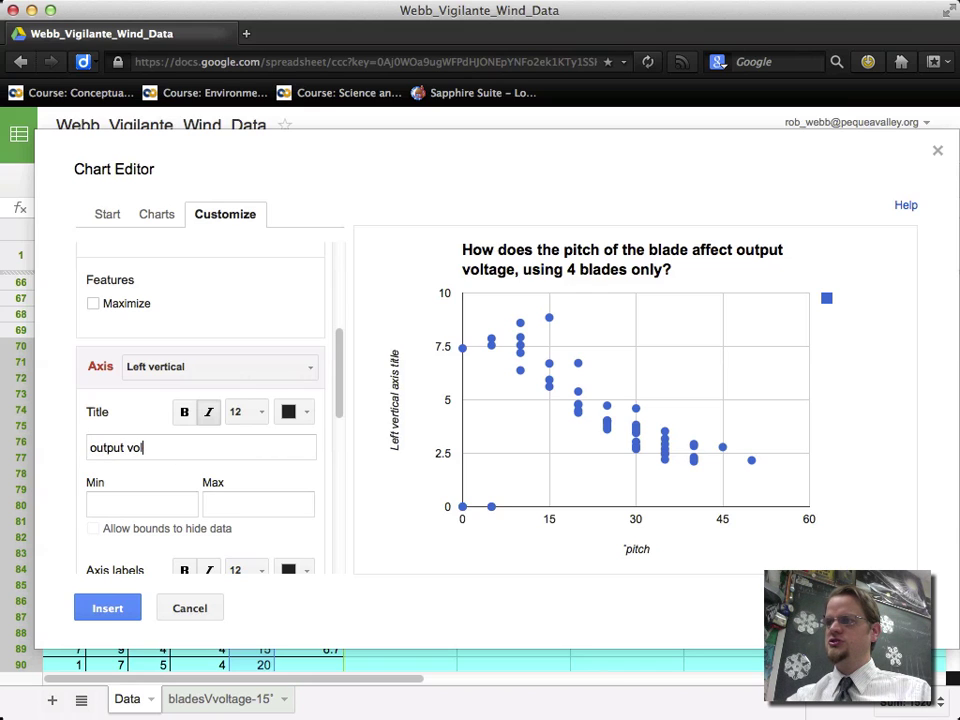
click(122, 610)
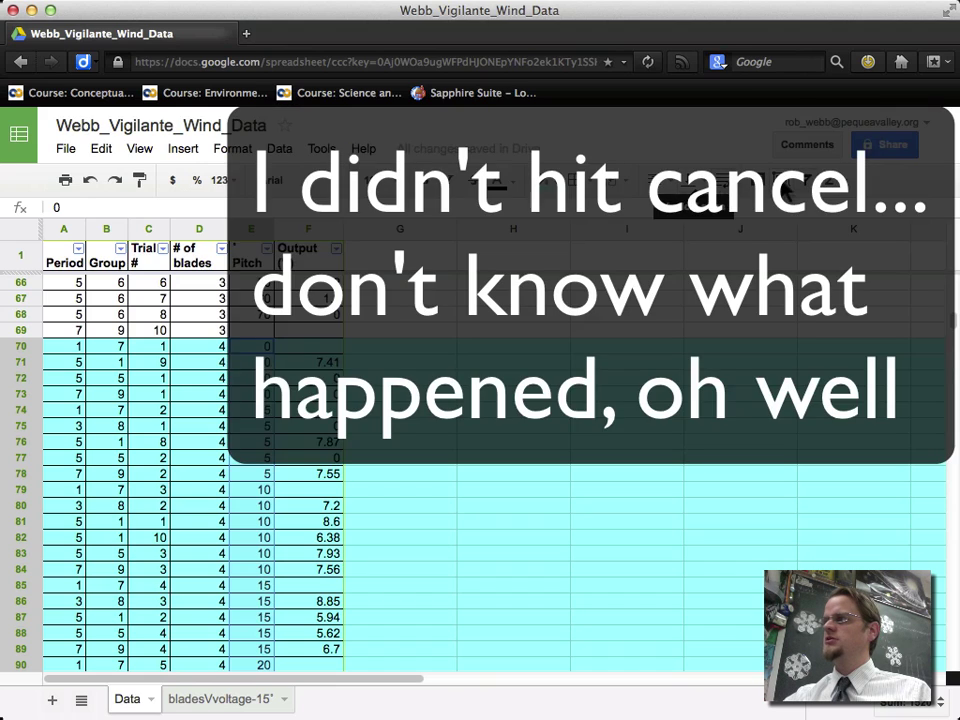
Step: Reopen the chart editor and switch the chart type to Scatter
click(781, 179)
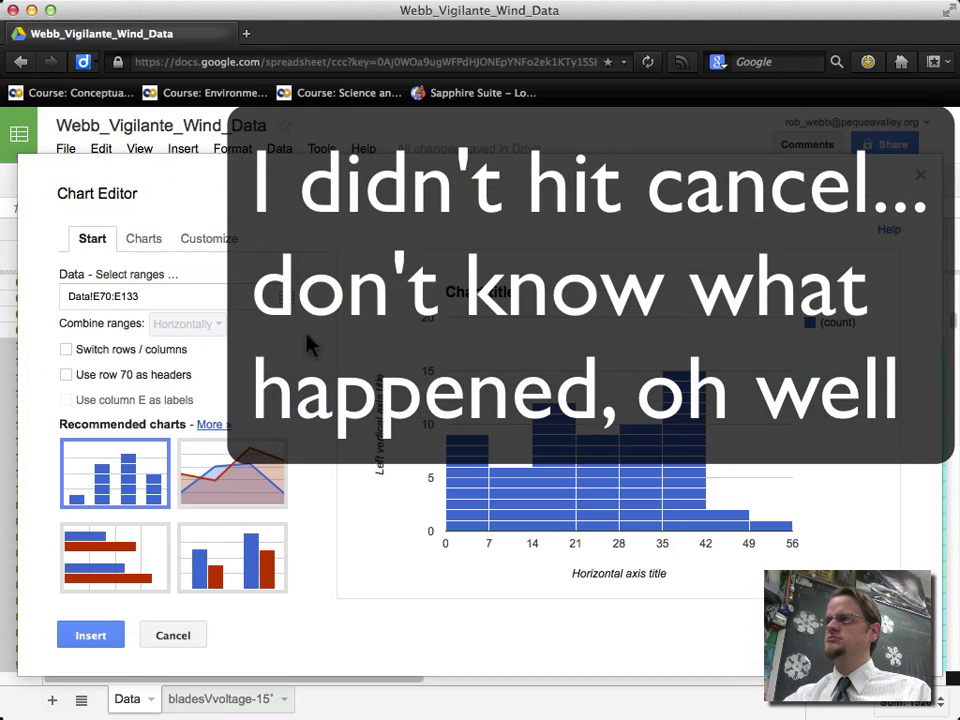
click(144, 238)
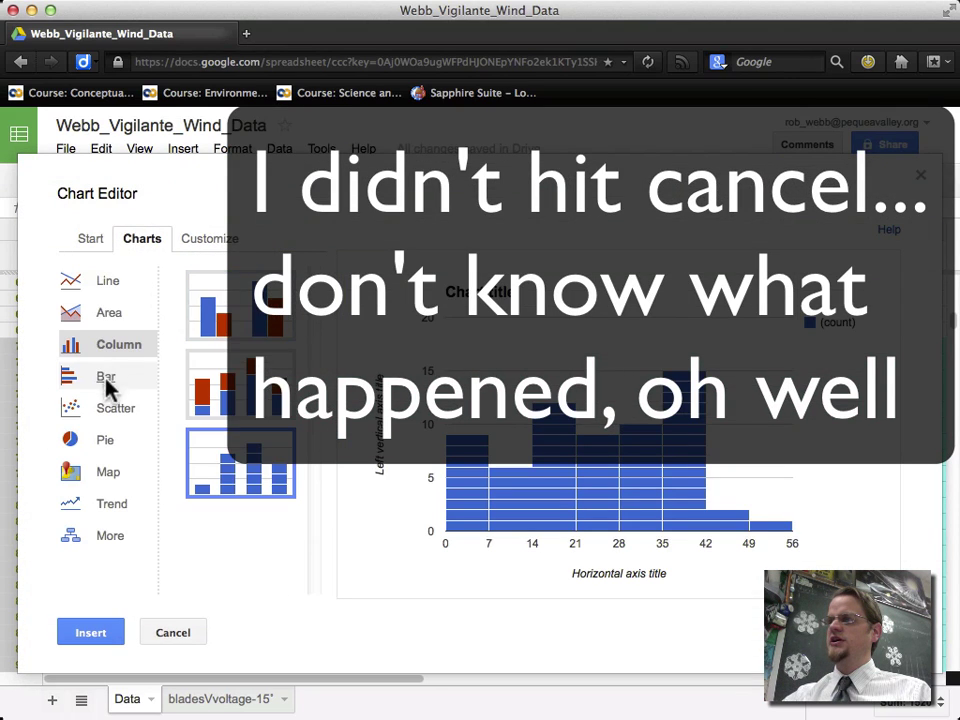
click(109, 405)
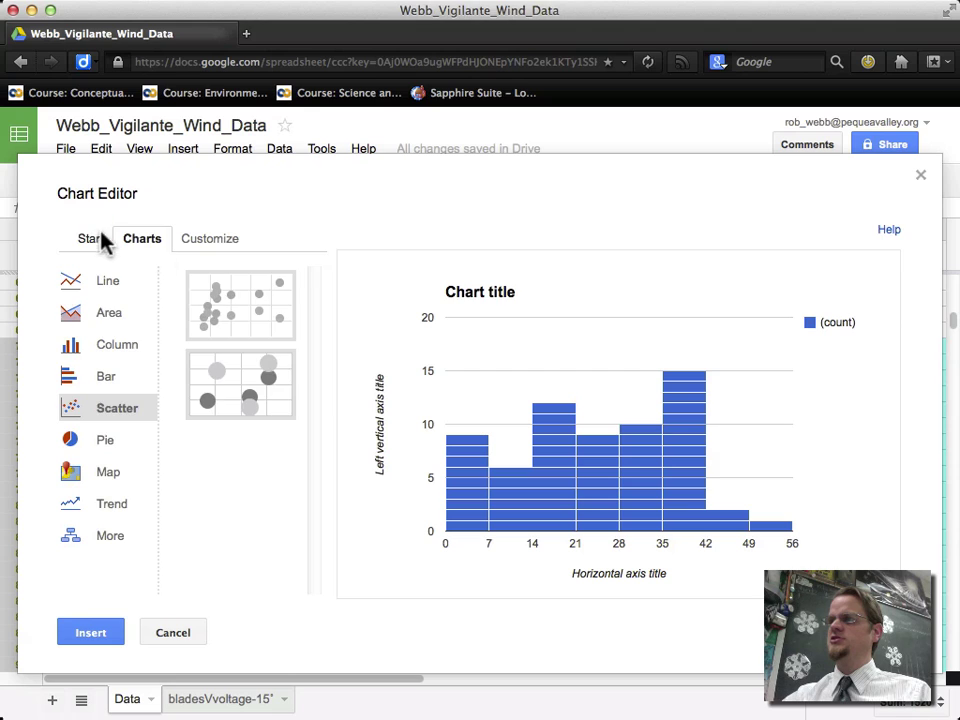
Step: Add a second data range by copying the first range reference, Data!E70:E133
click(101, 237)
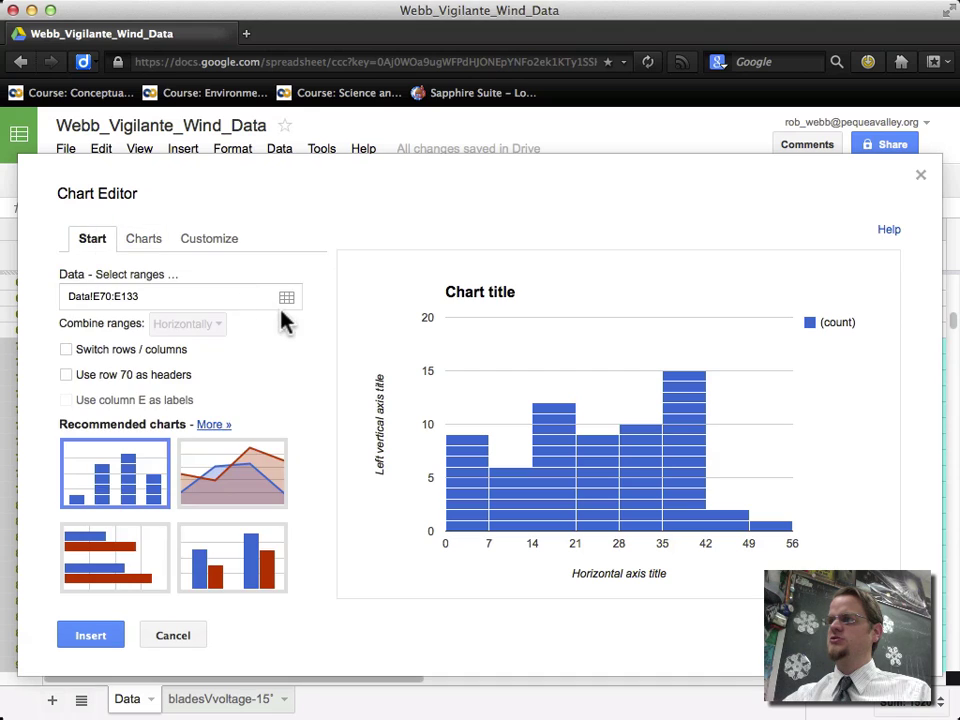
click(289, 300)
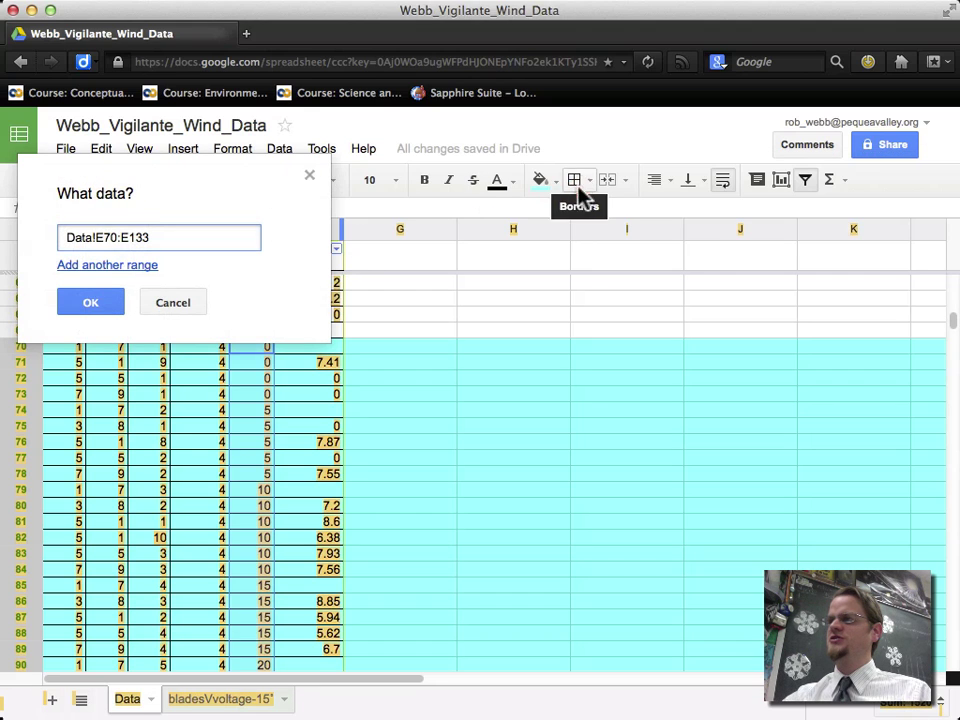
drag(257, 182, 596, 186)
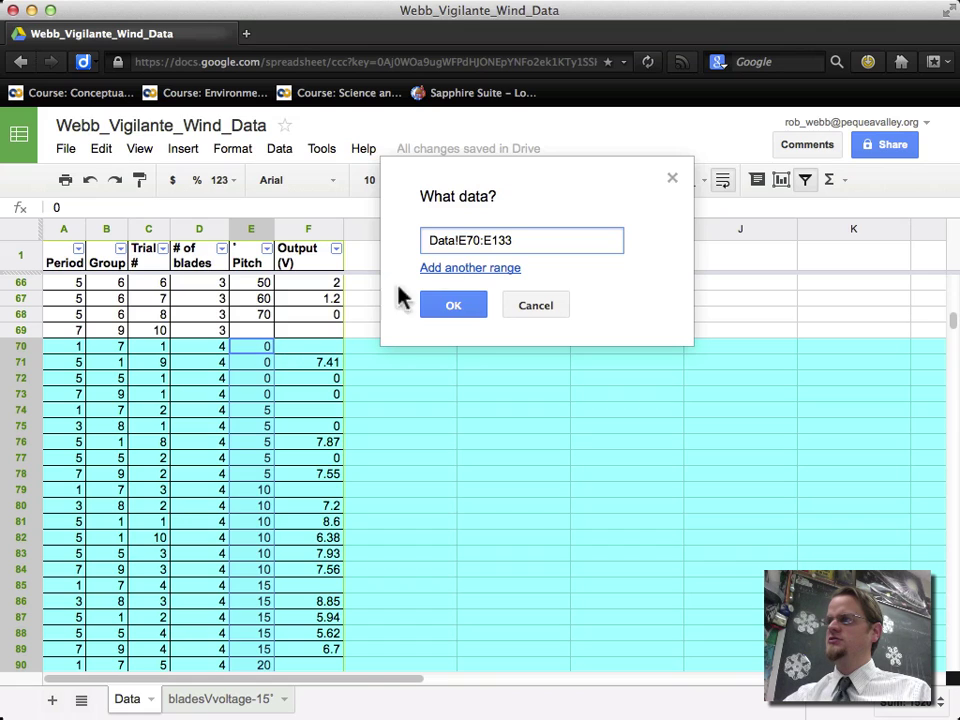
click(500, 268)
triple_click(474, 246)
key(ctrl+c)
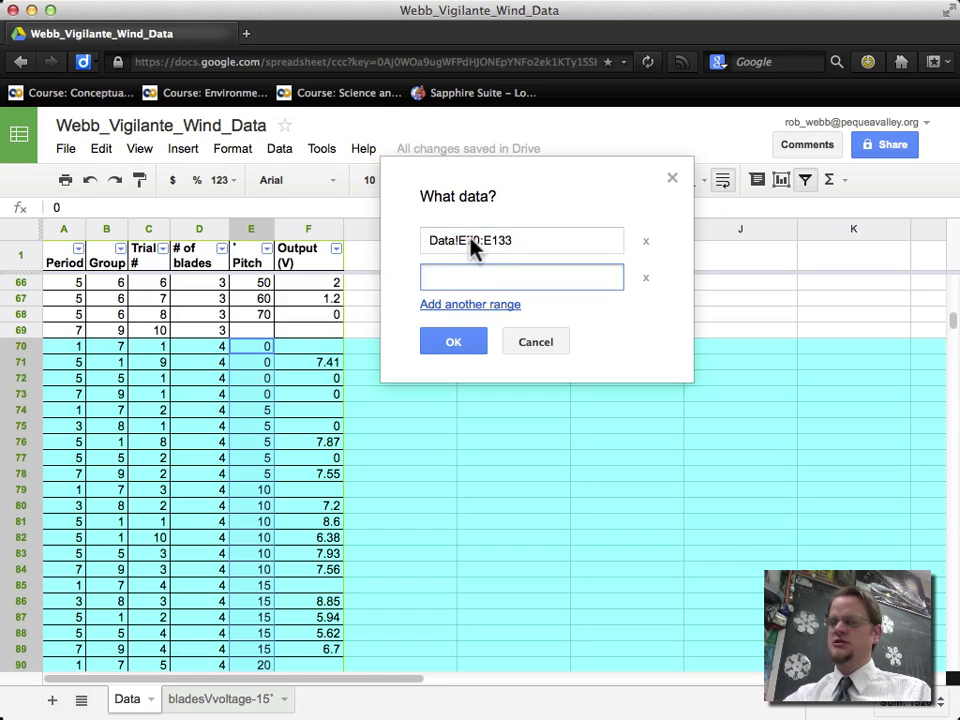
click(431, 277)
key(ctrl+v)
Step: Change the second range's columns from E to F, giving Data!F70:F133, and confirm
click(466, 275)
key(BackSpace)
text(F)
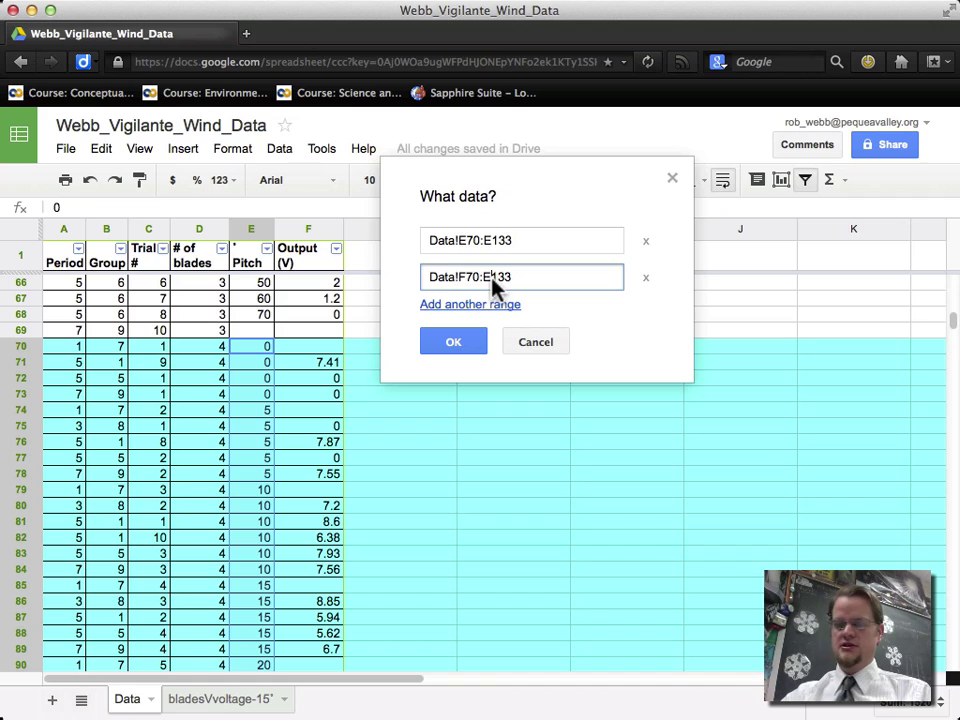
click(492, 277)
key(BackSpace)
text(F)
click(486, 341)
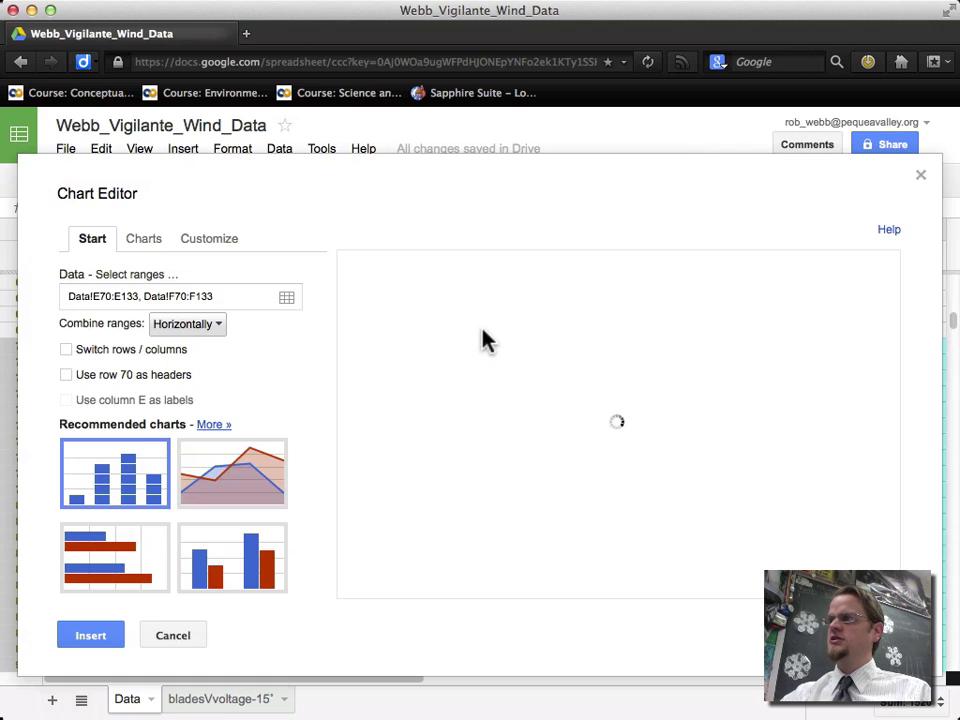
Step: Apply the first scatter style and insert the chart into the Data sheet
click(138, 239)
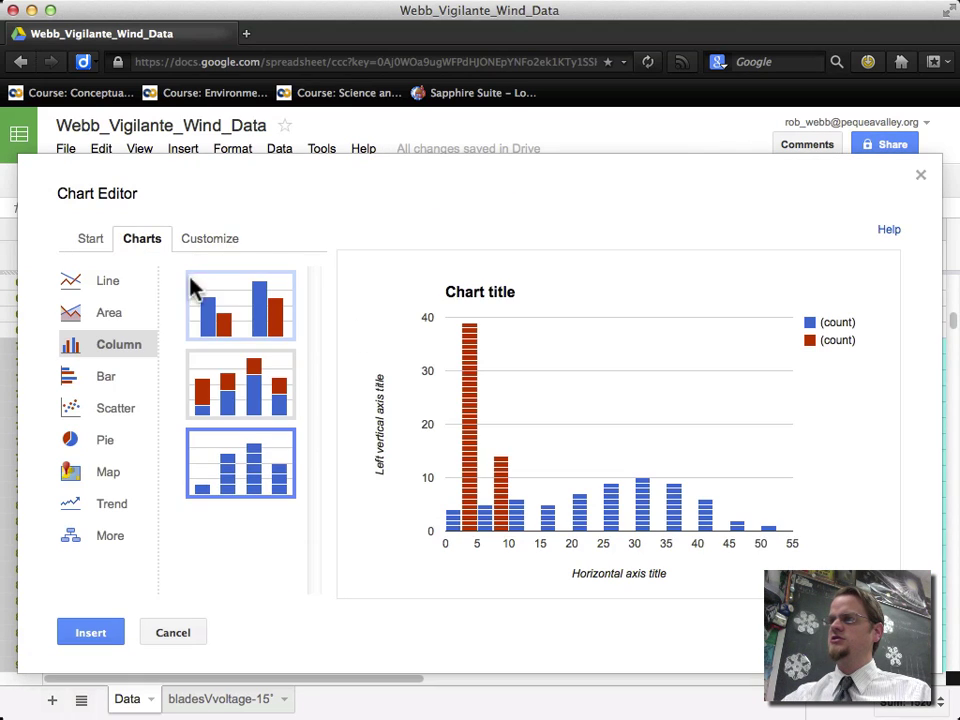
click(90, 408)
click(225, 311)
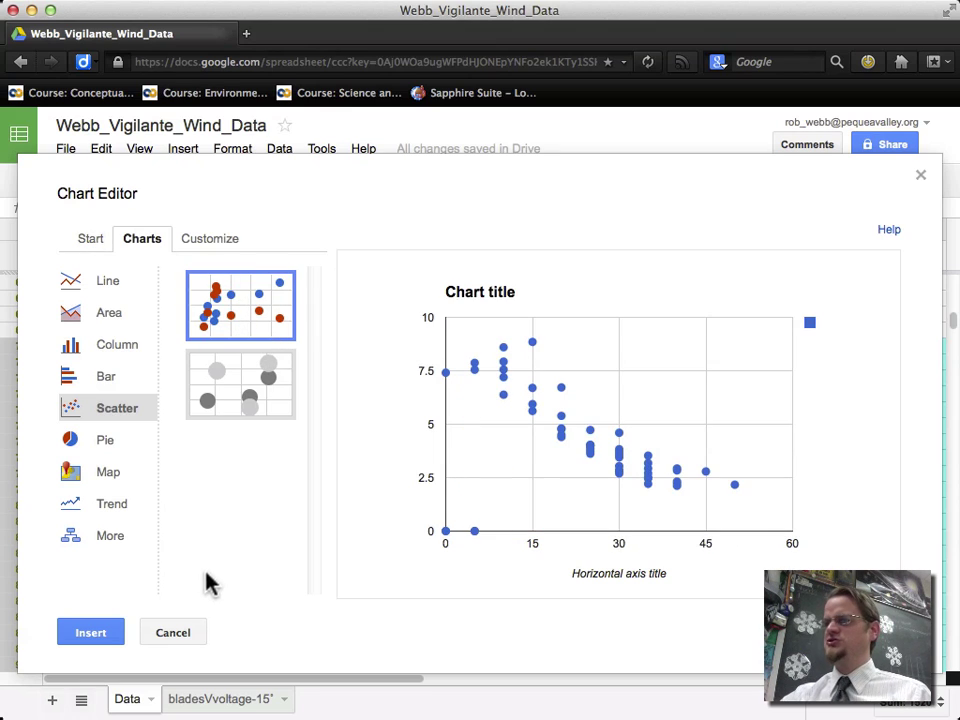
click(104, 634)
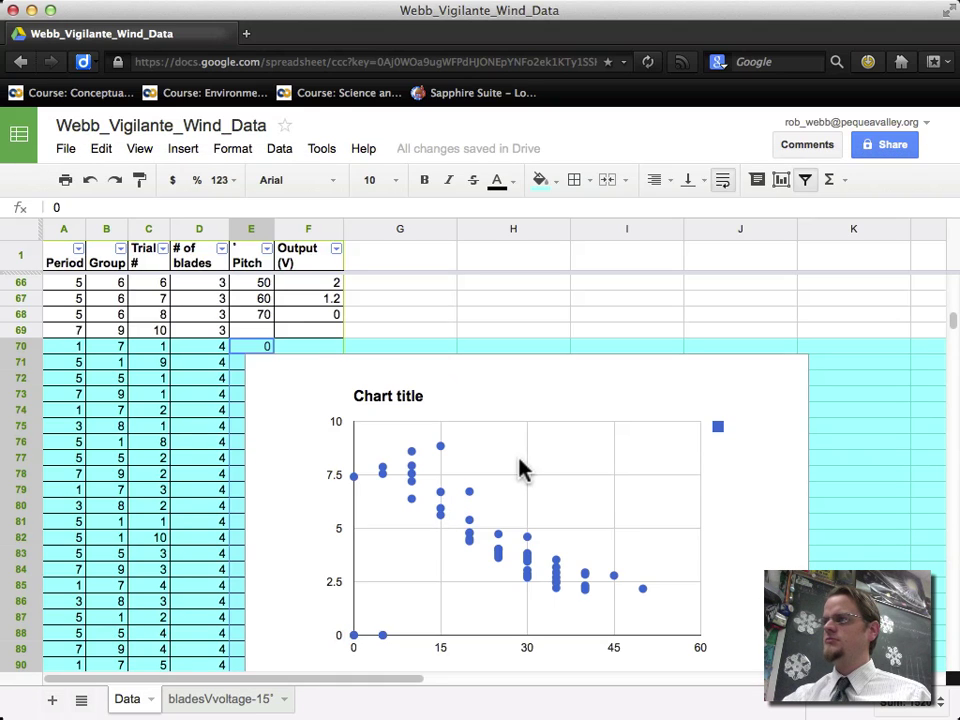
scroll(523, 465, down, 3)
scroll(610, 438, up, 1)
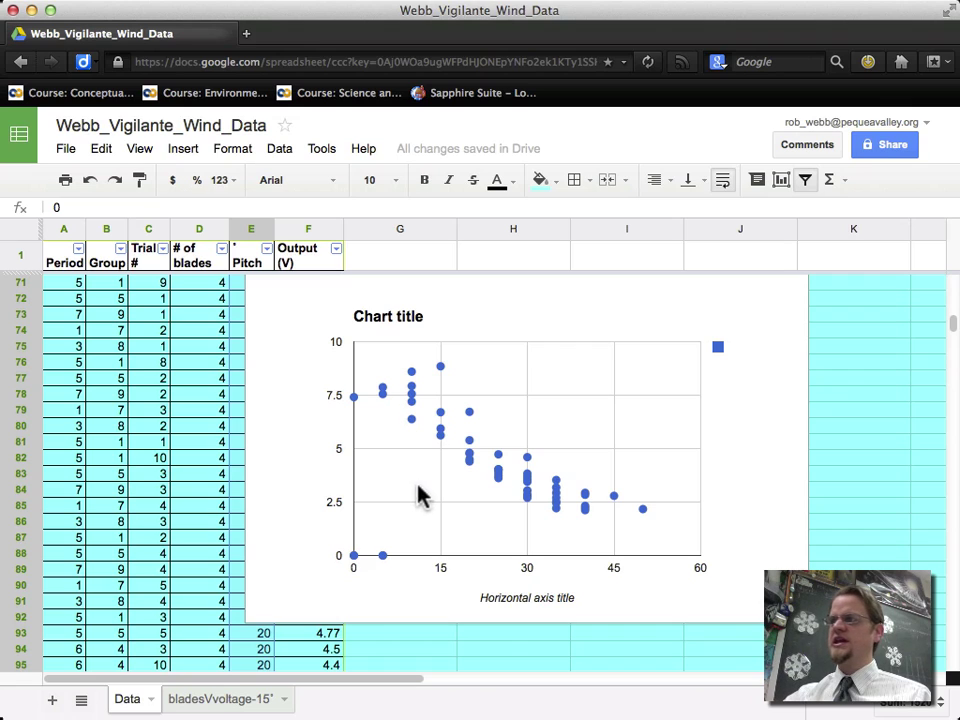
Step: Move the four-blade scatter chart onto its own sheet
click(797, 300)
scroll(795, 340, up, 2)
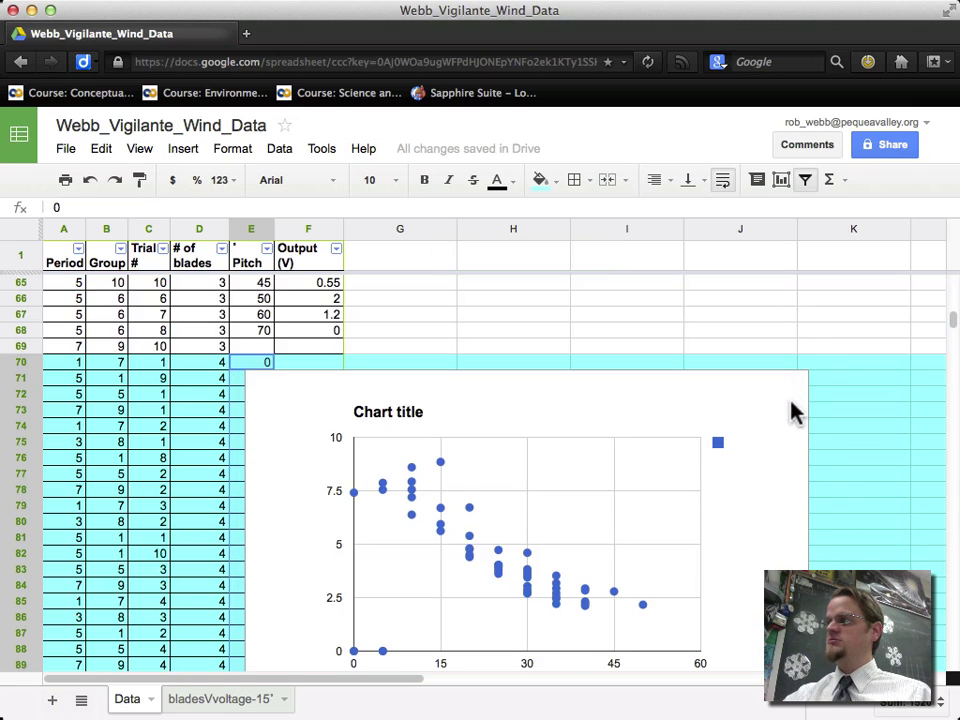
click(810, 364)
click(797, 352)
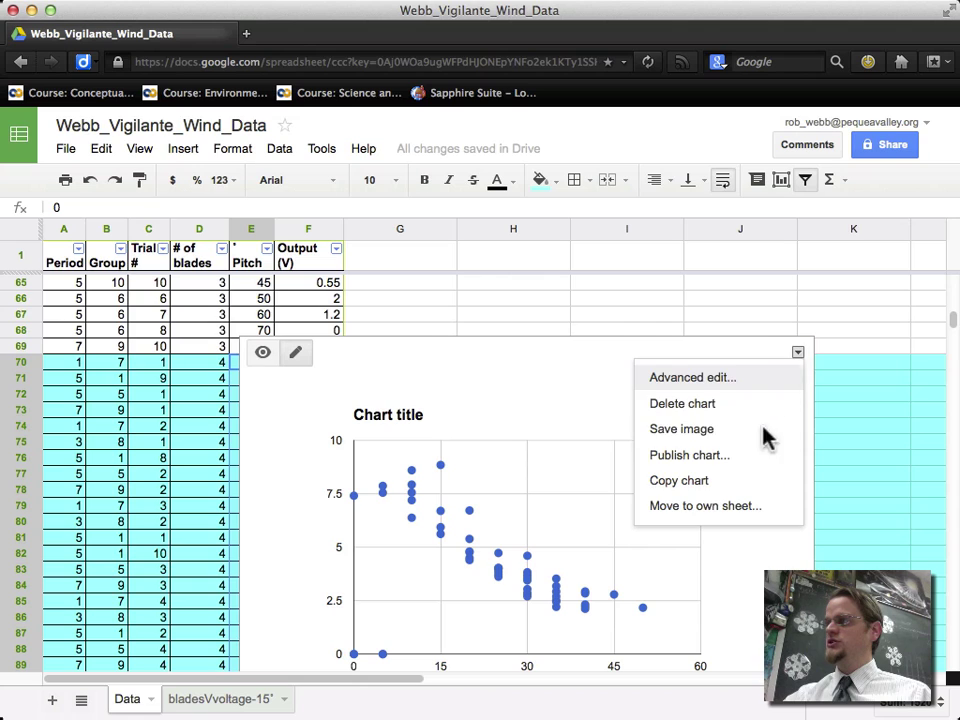
click(727, 510)
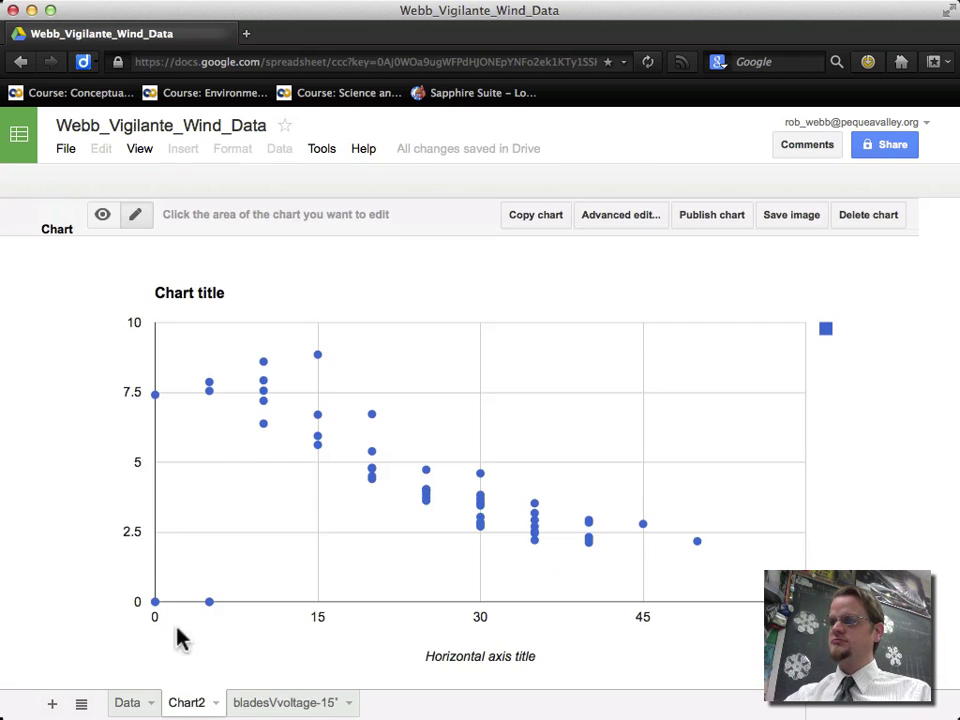
Step: Rename the new chart sheet to 'pitchVvoltage-4blades'
click(216, 705)
click(222, 527)
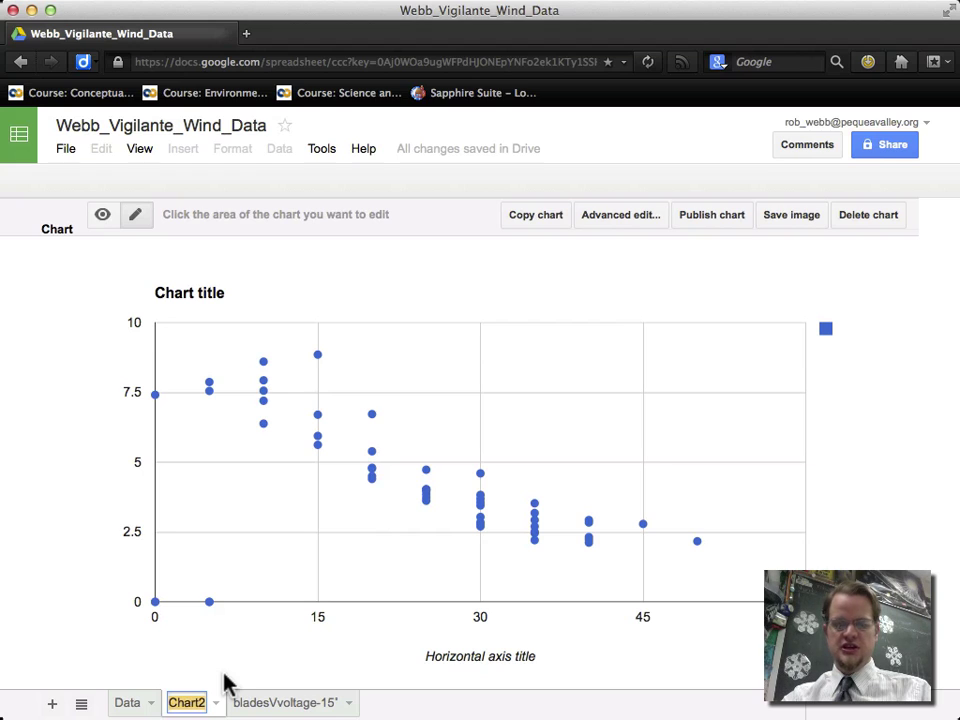
text(pitchV)
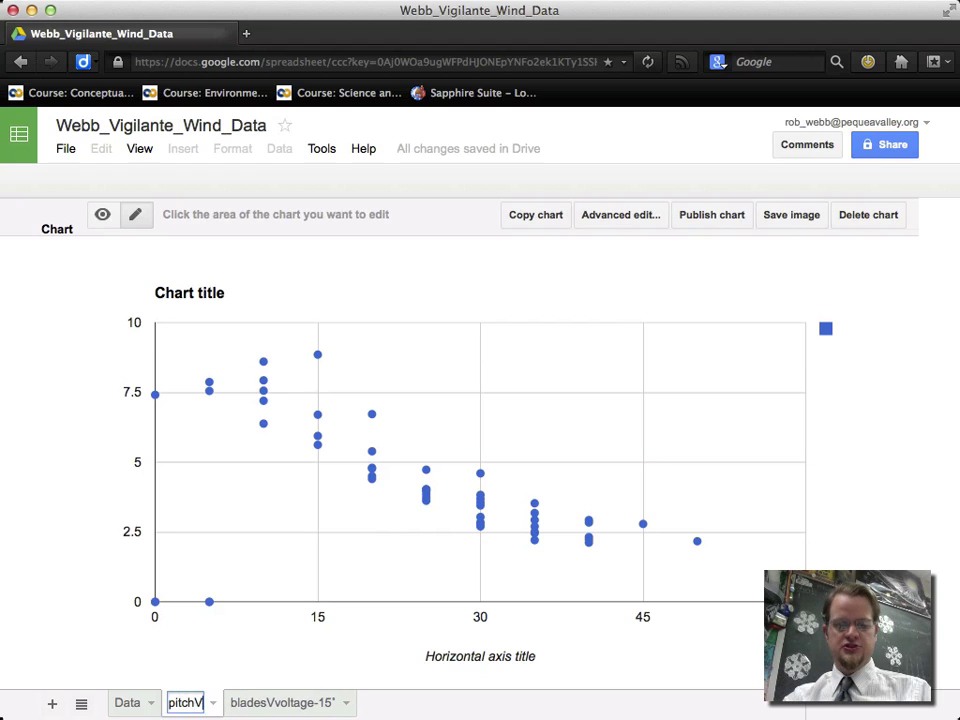
text(voltage-)
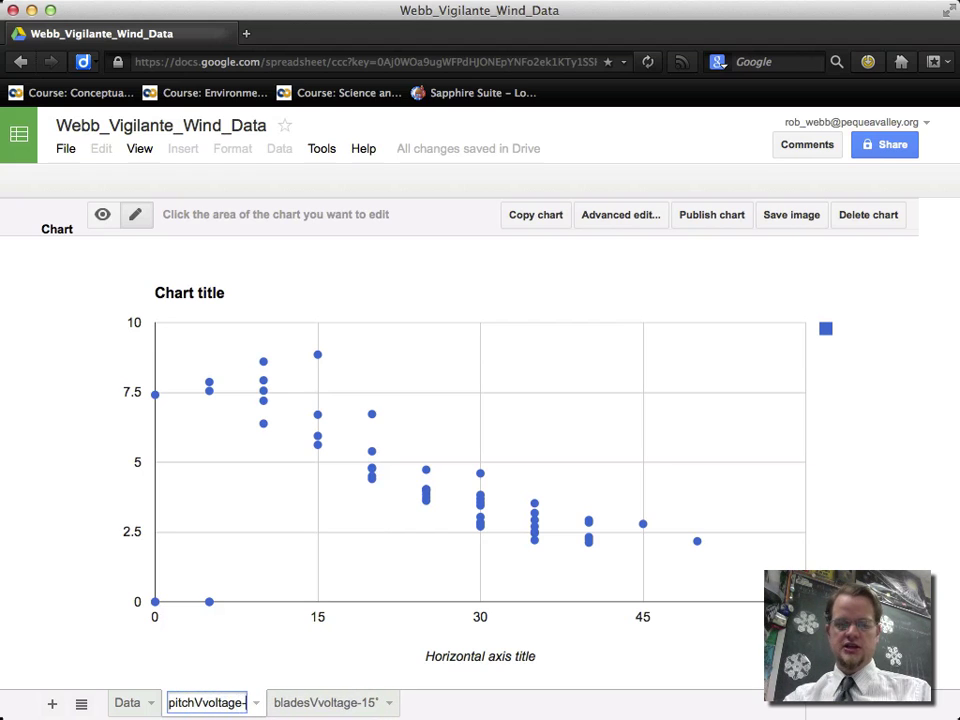
text(4blades)
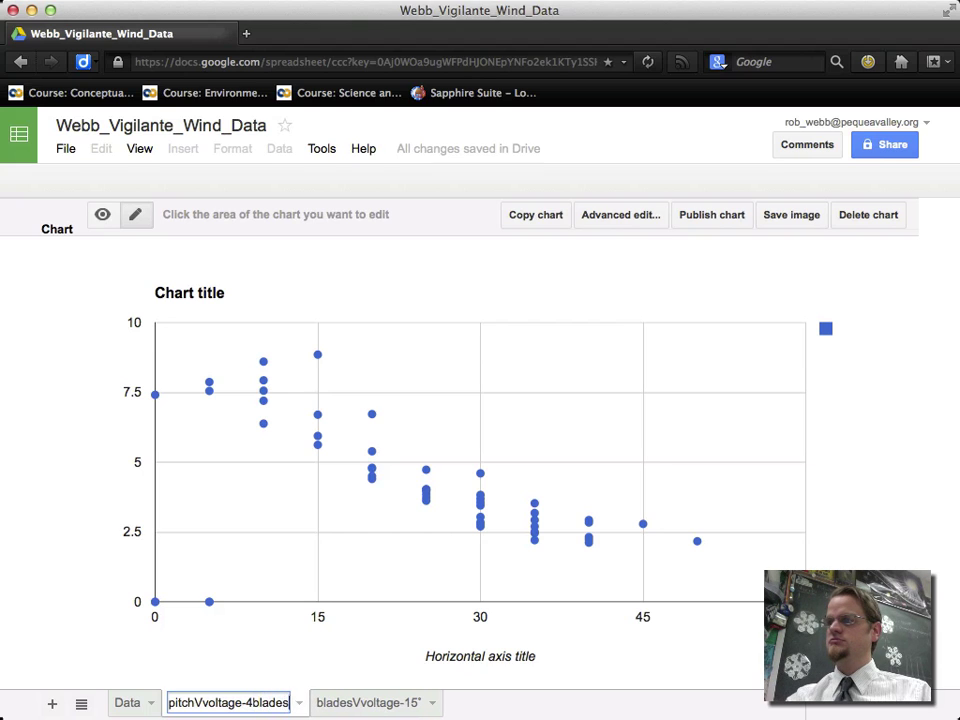
key(Return)
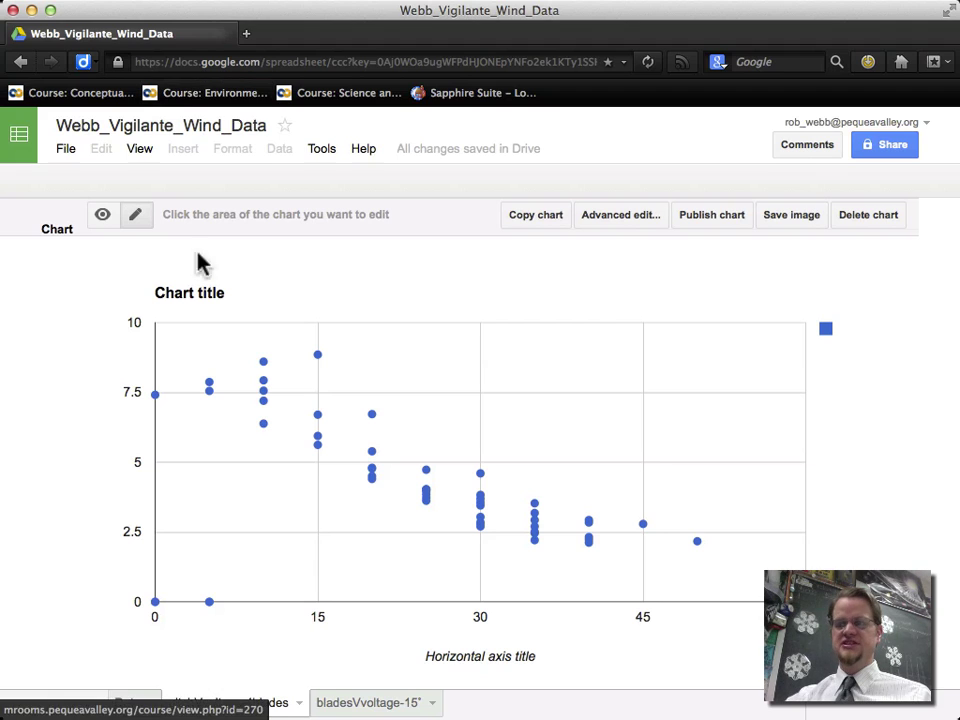
Step: Switch back to the Data sheet
click(123, 701)
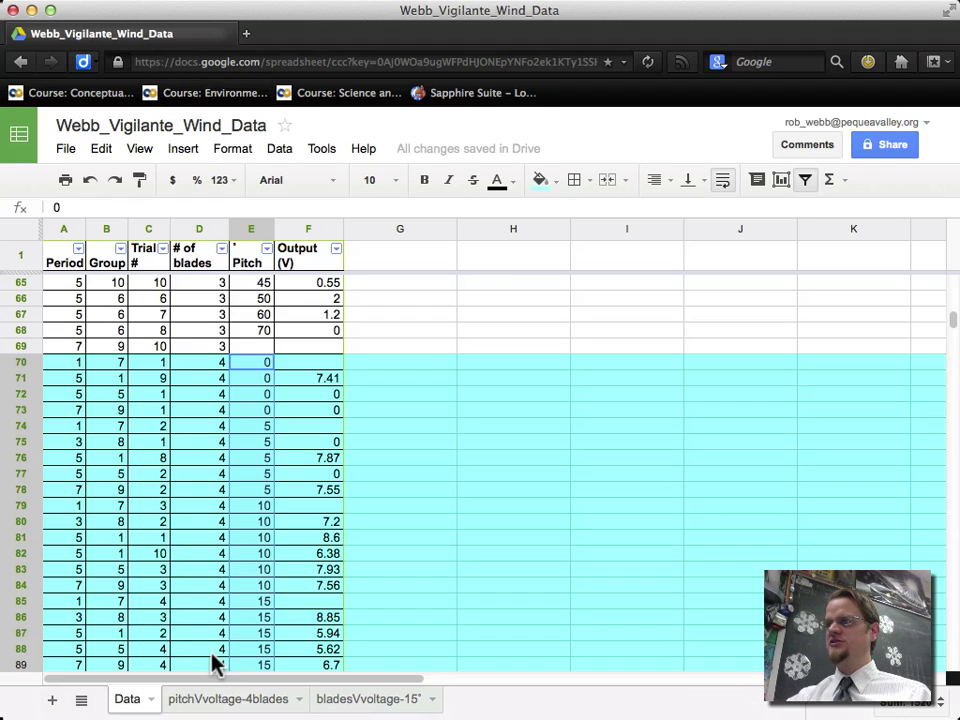
scroll(306, 520, down, 10)
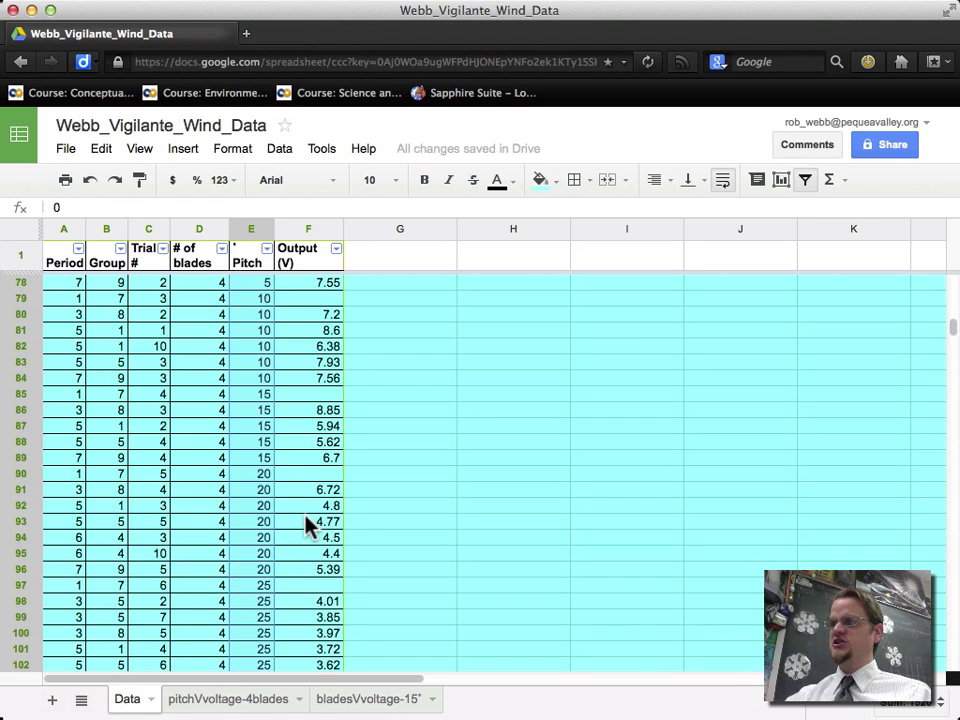
scroll(310, 525, up, 15)
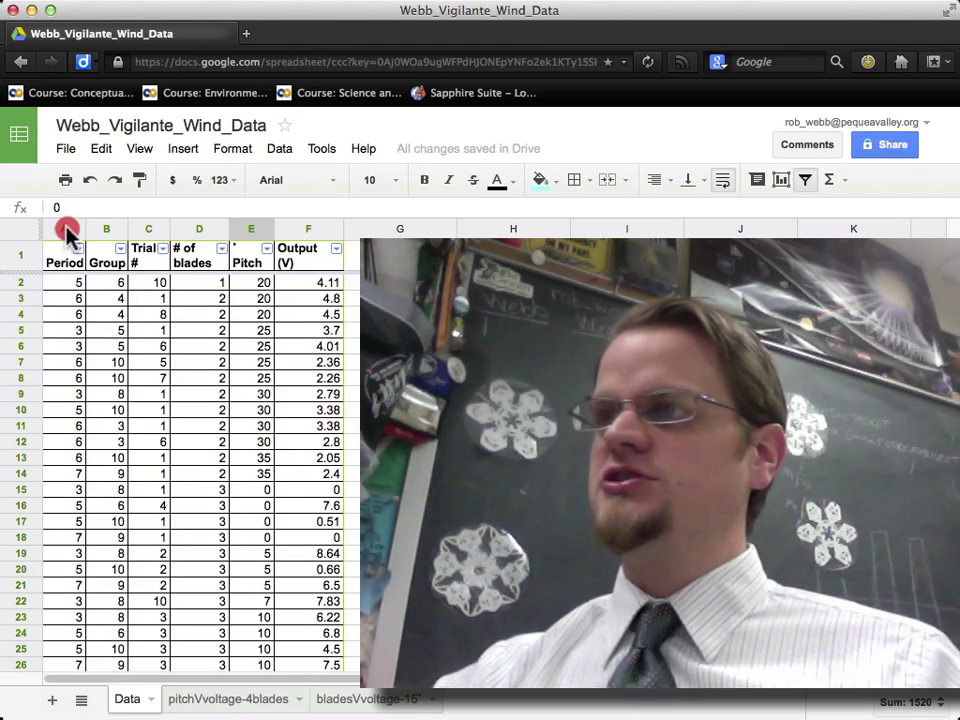
Step: Select columns A–F, toggle the table filter off and on, and scroll to the four-blade rows
drag(64, 230, 310, 232)
click(805, 180)
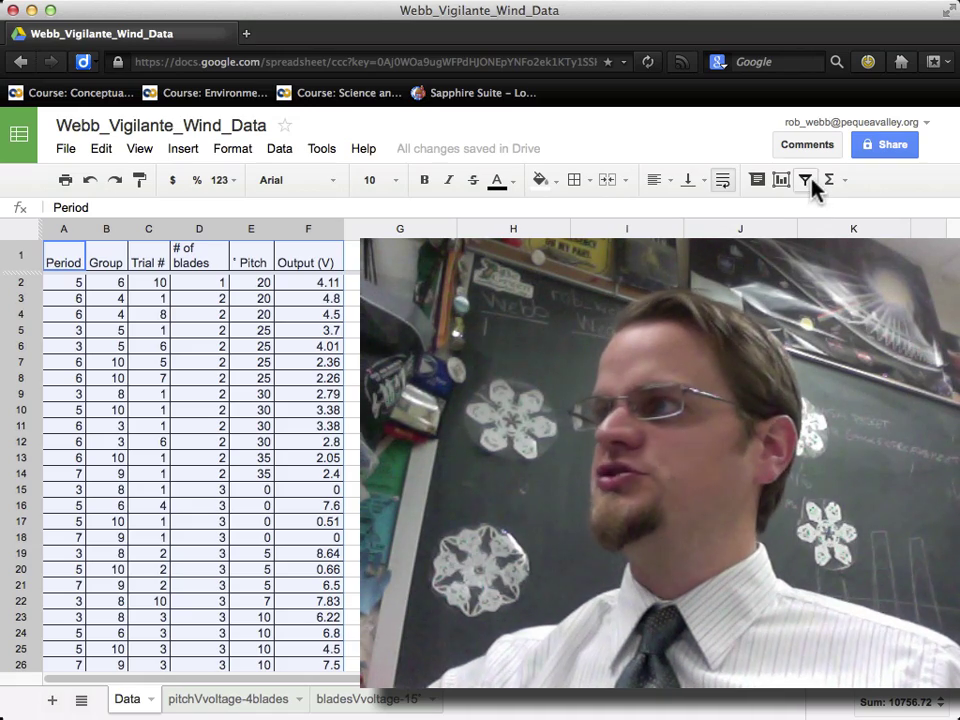
click(808, 184)
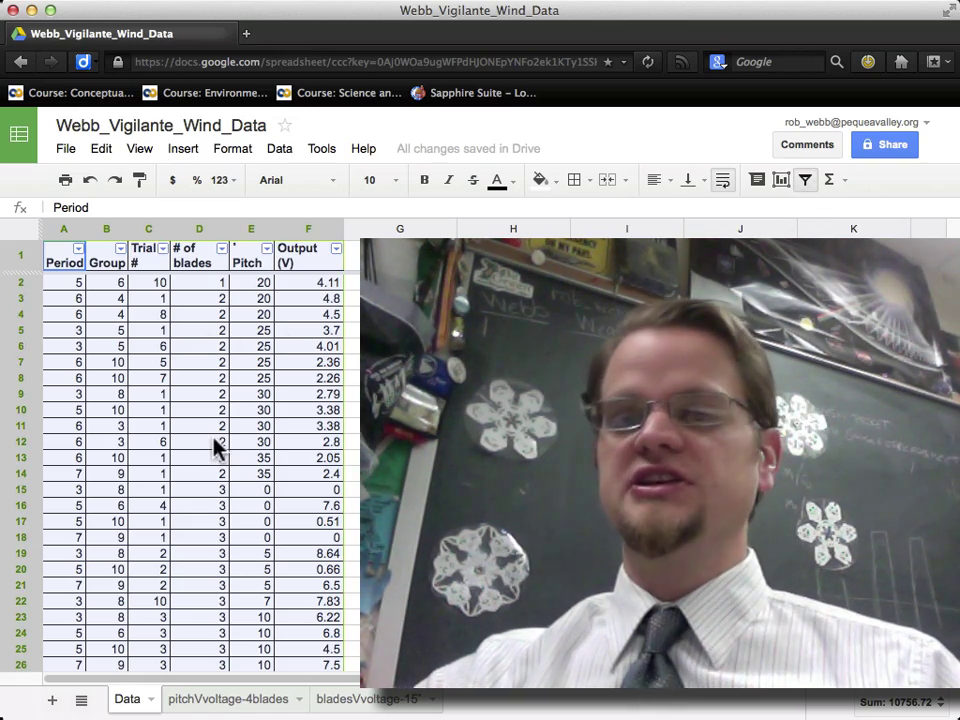
click(238, 462)
scroll(190, 470, down, 10)
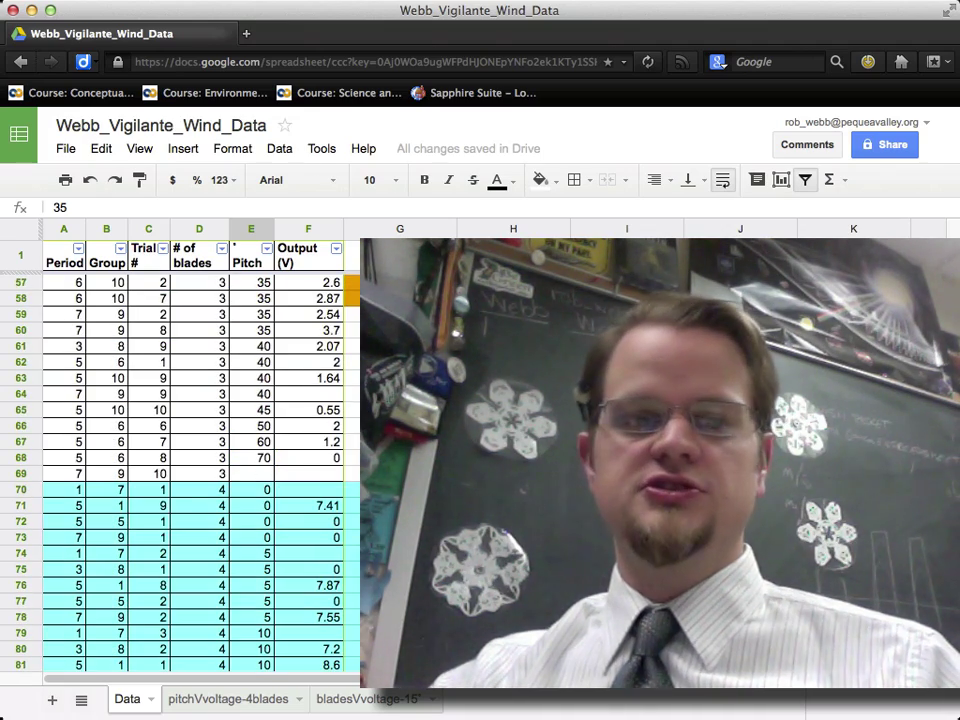
scroll(190, 470, down, 4)
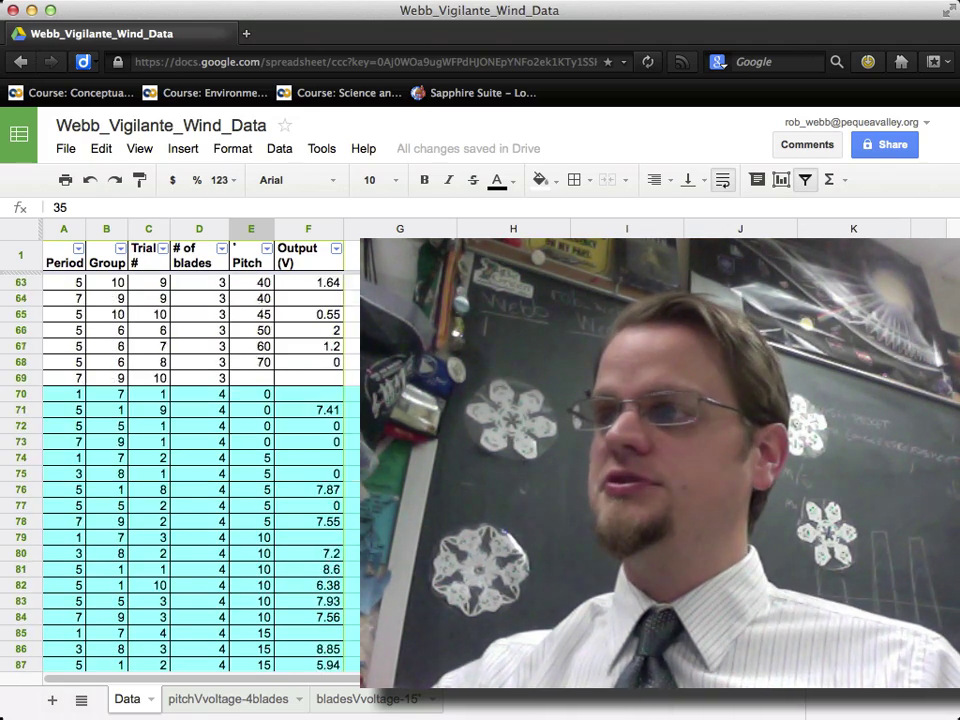